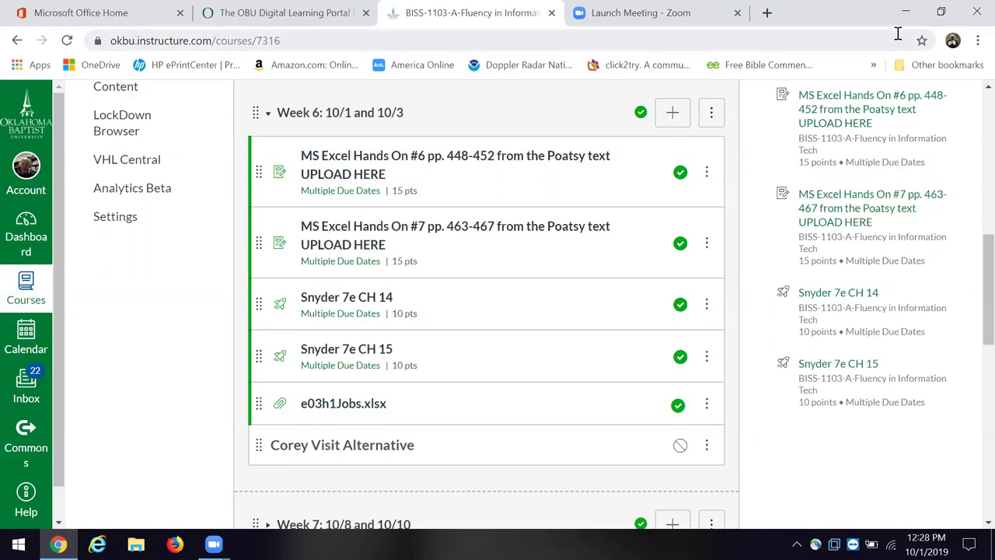
# Step: Minimise the Chrome window showing the Canvas course page to reveal the desktop
pyautogui.click(904, 13)
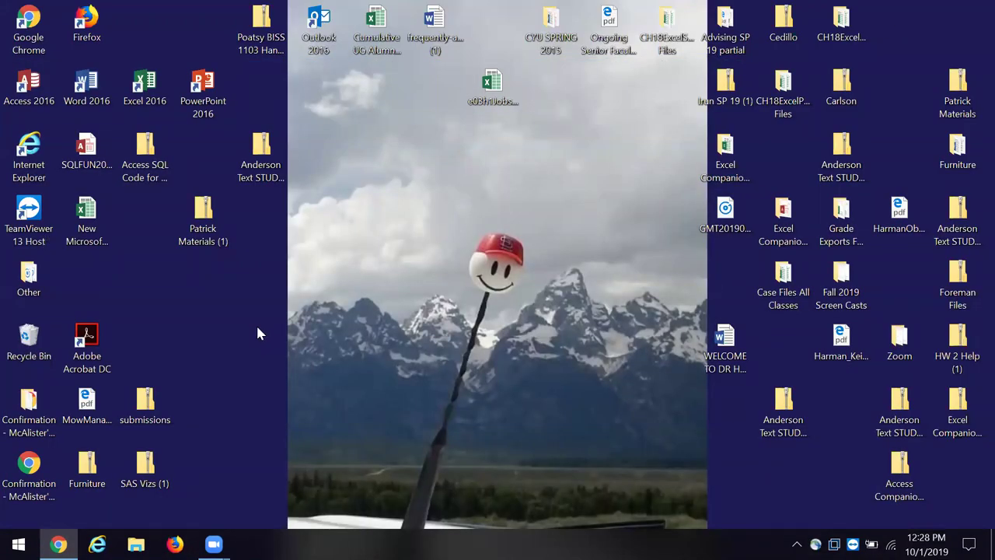
# Step: Open the e03h1Jobs workbook from the desktop in Excel
pyautogui.moveTo(492, 82); pyautogui.dragTo(270, 347)
pyautogui.rightClick(270, 348)
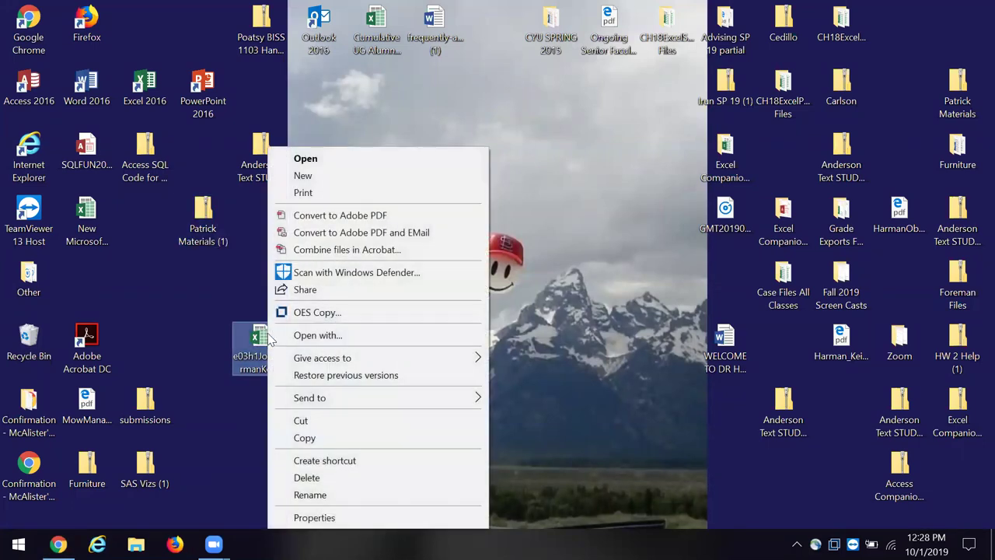
pyautogui.click(325, 160)
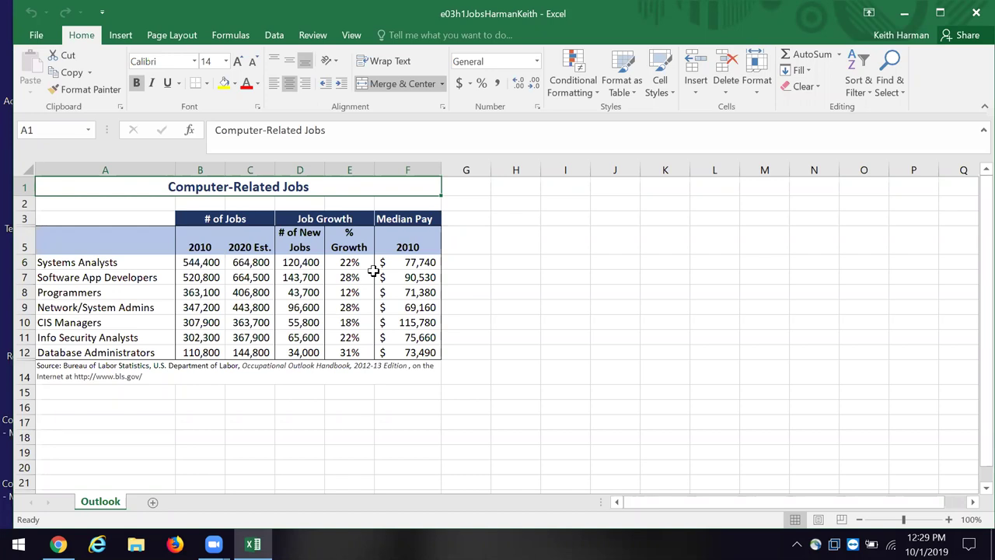
pyautogui.click(355, 261)
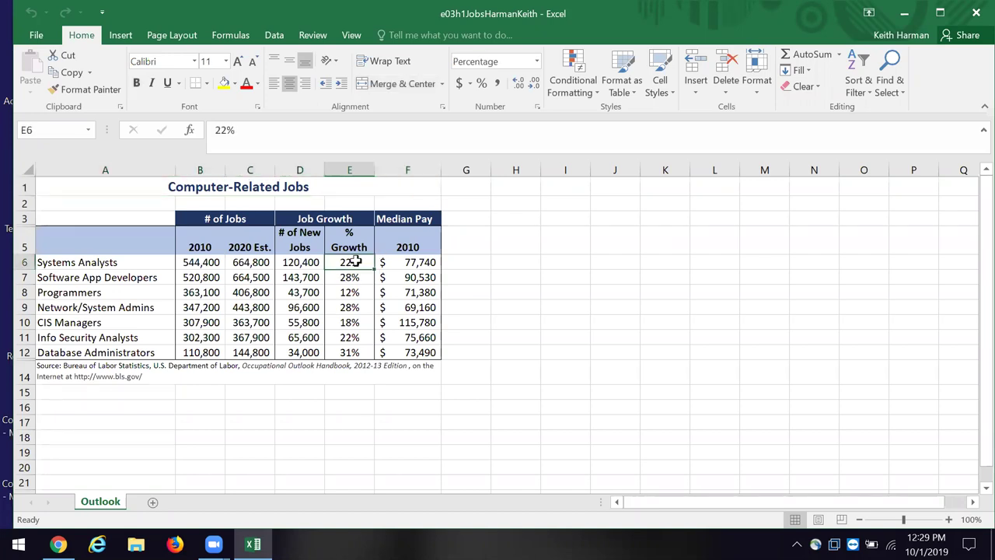
pyautogui.click(409, 264)
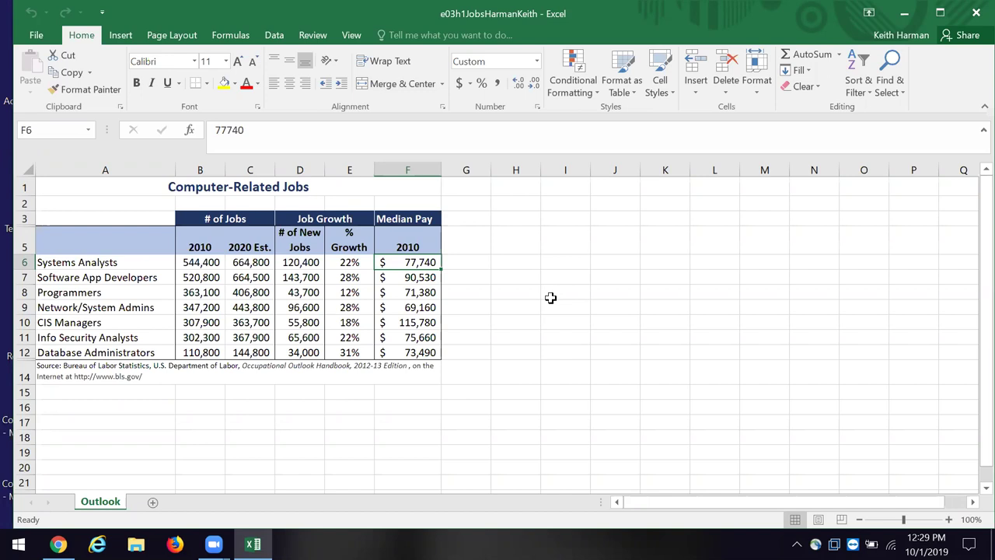
pyautogui.click(470, 191)
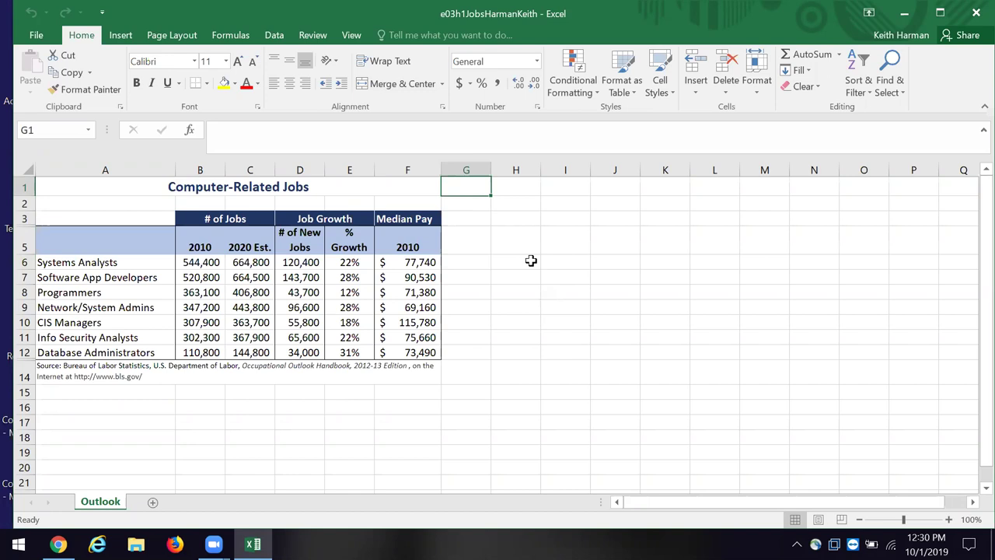
# Step: Enter the label Author in G1 and the author's name in H1
pyautogui.write('Author')
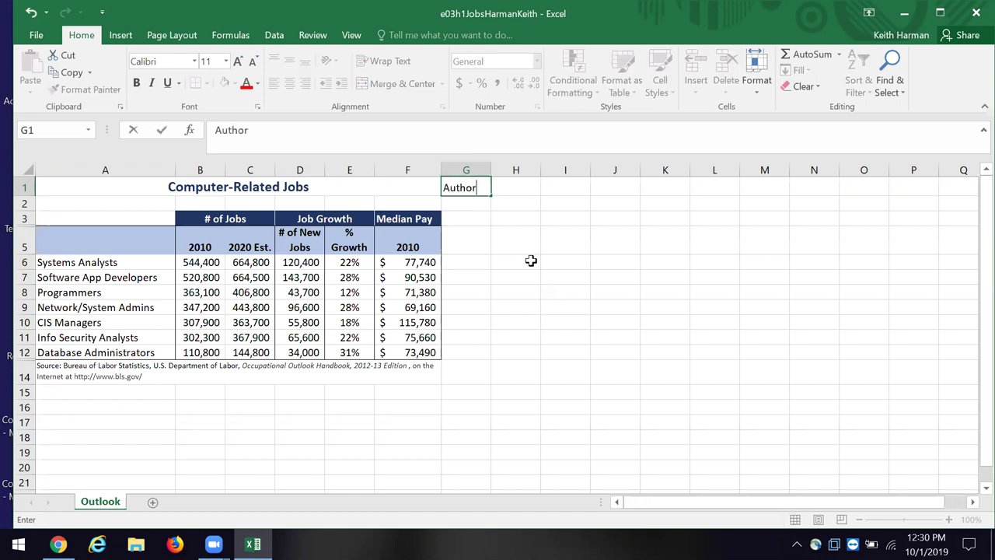
pyautogui.click(523, 189)
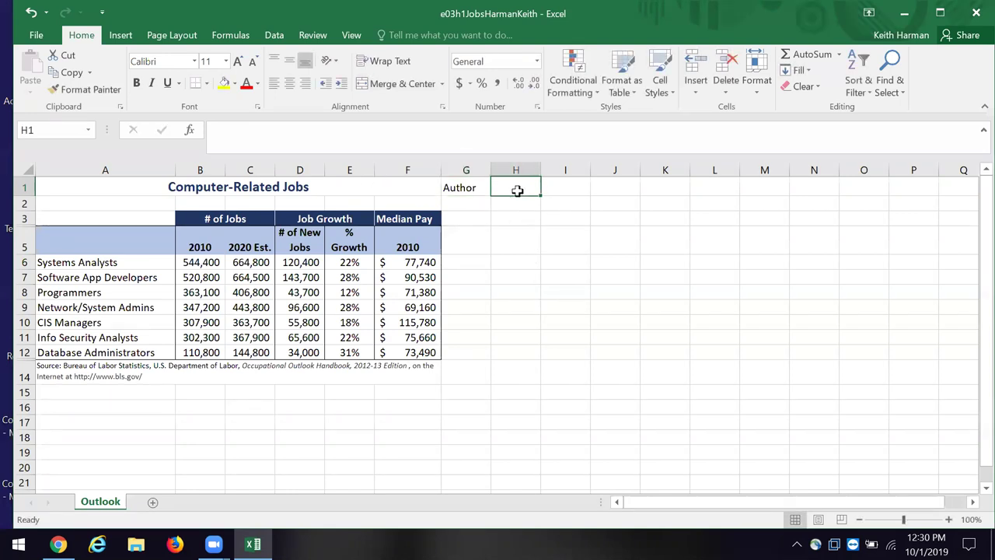
pyautogui.write('Keitjh')
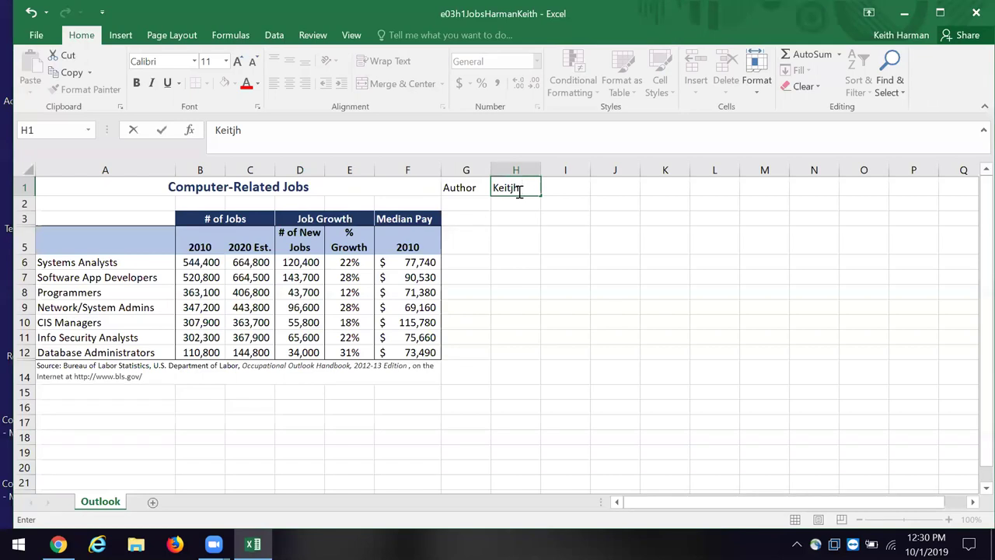
pyautogui.press('BackSpace')
pyautogui.press('BackSpace')
pyautogui.write('h Harman')
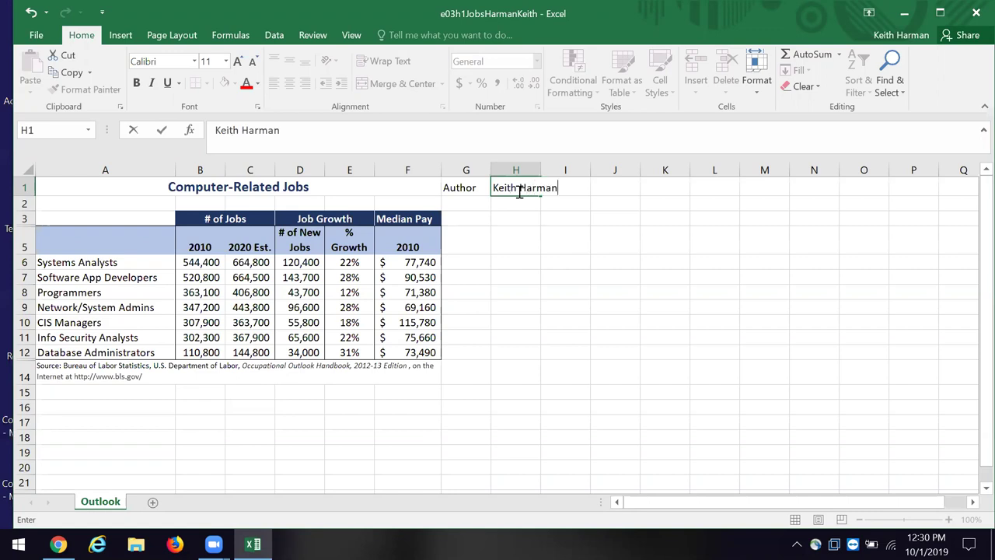
pyautogui.click(474, 204)
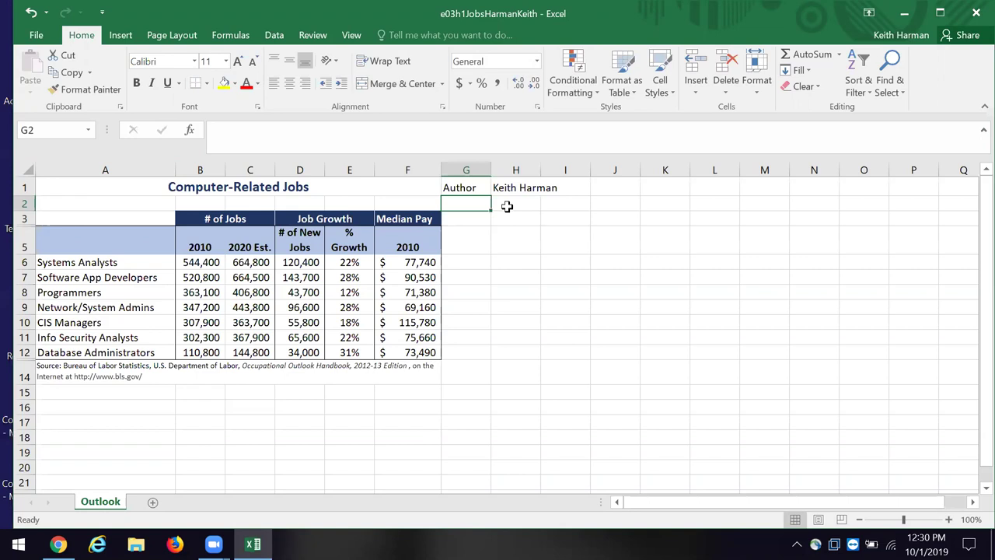
# Step: Enter the label Macros in G2 and None in H2
pyautogui.write('M')
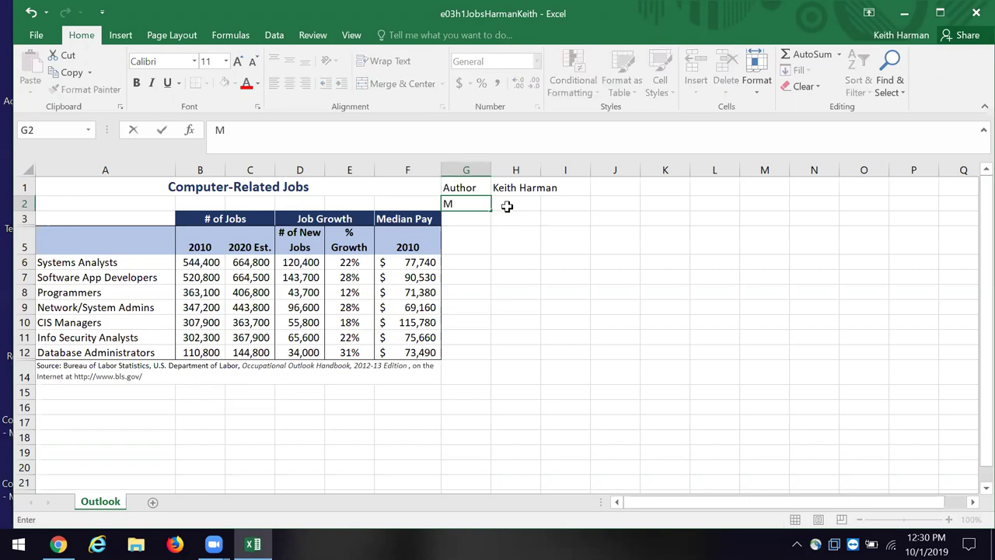
pyautogui.write('acros')
pyautogui.click(524, 205)
pyautogui.write('None')
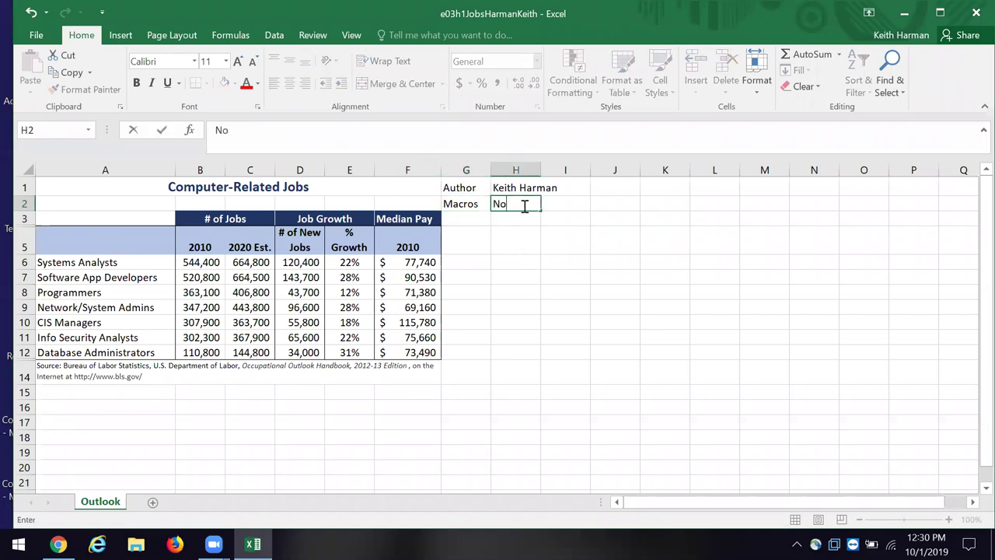
pyautogui.click(609, 190)
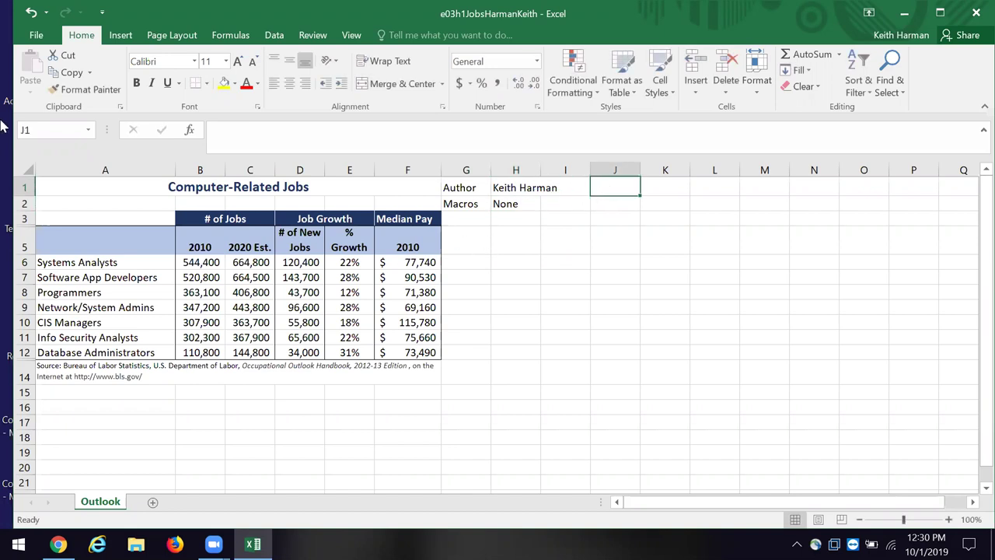
pyautogui.click(87, 185)
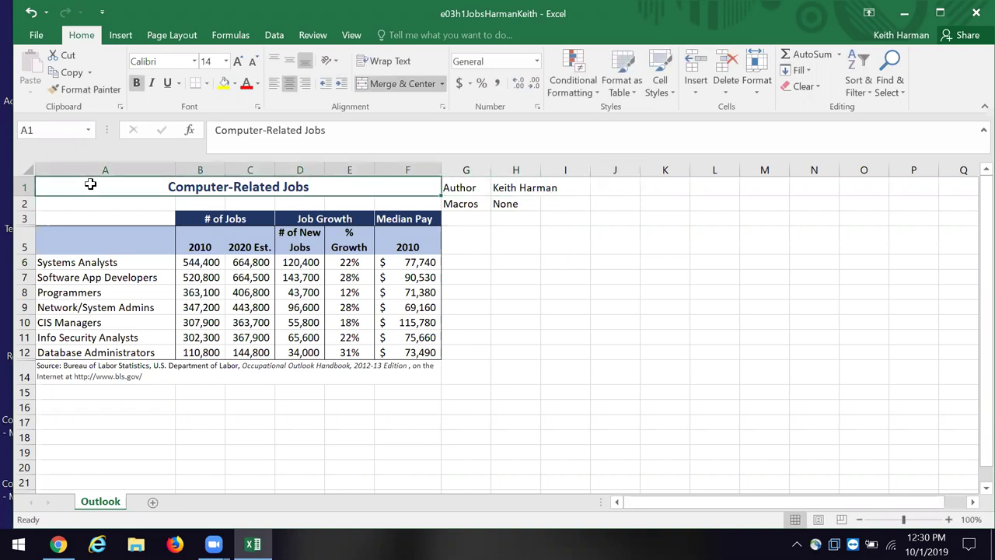
# Step: Enter =NOW() in J1 and the label Date in K1
pyautogui.click(619, 190)
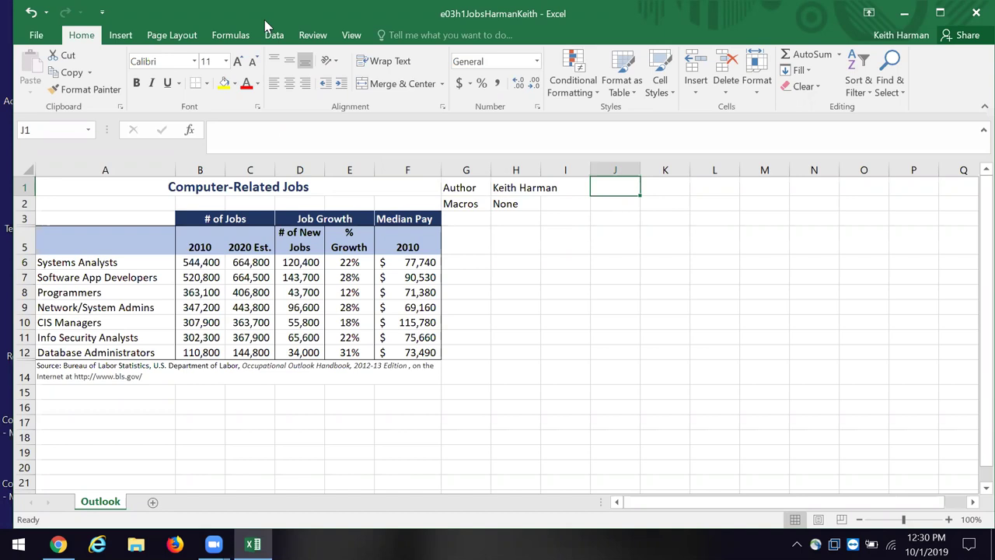
pyautogui.click(276, 132)
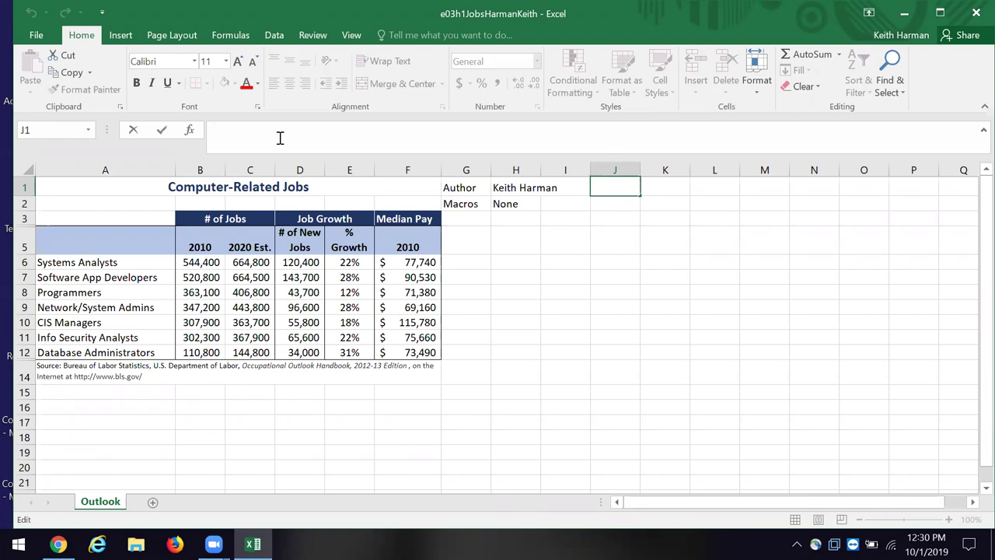
pyautogui.write('=')
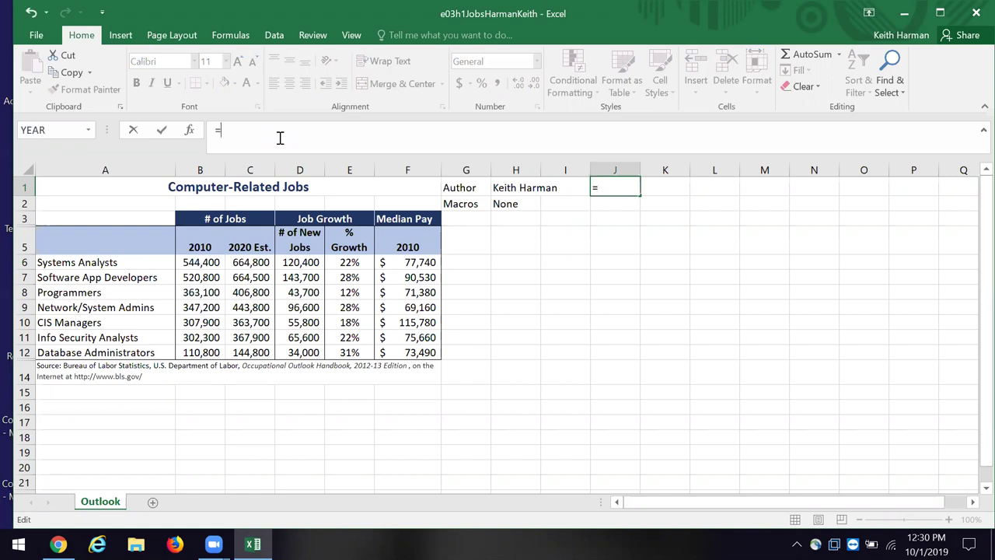
pyautogui.write('NOW()')
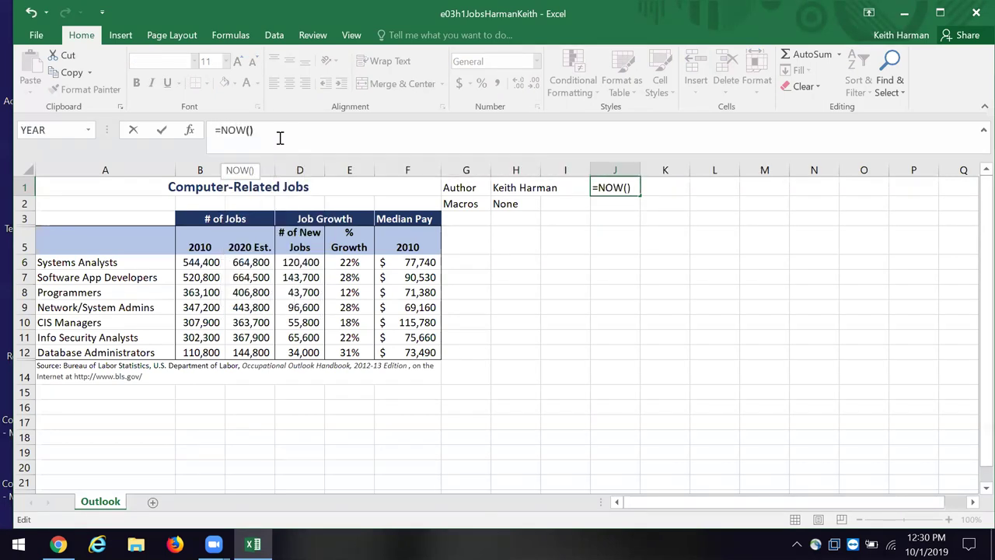
pyautogui.press('Return')
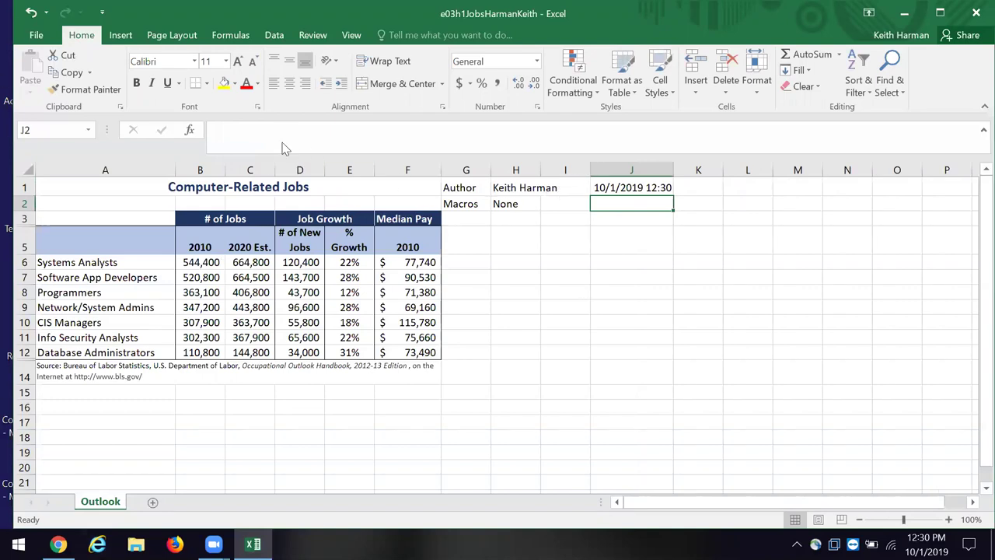
pyautogui.click(704, 188)
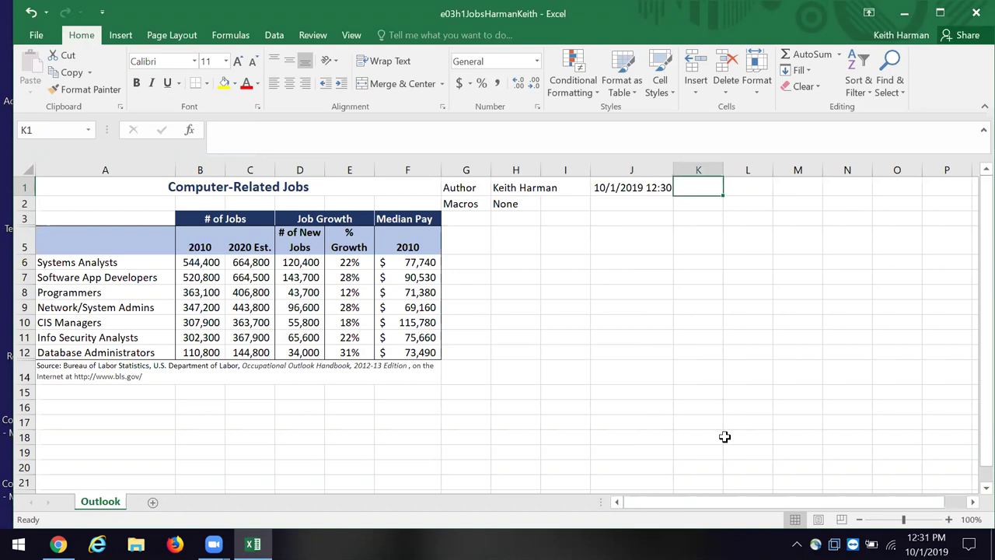
pyautogui.write('Date')
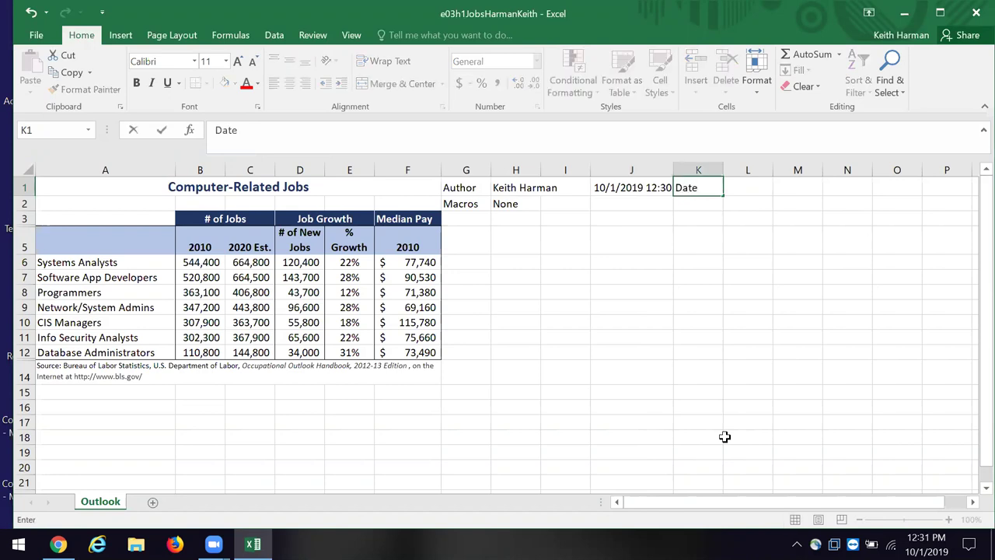
pyautogui.click(632, 220)
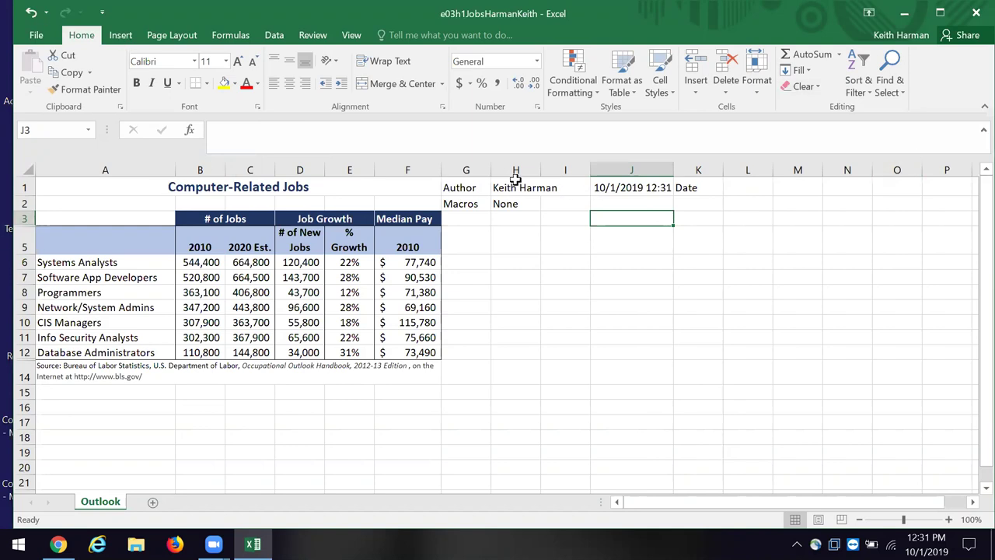
# Step: Fill G1:K2 with Green, Accent 6, Lighter 40%
pyautogui.click(453, 185)
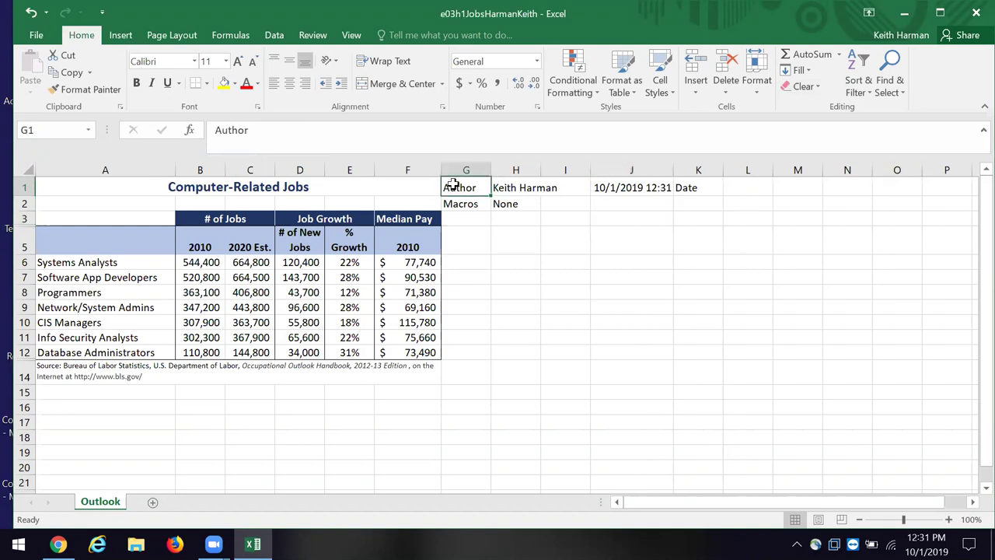
pyautogui.moveTo(452, 185); pyautogui.dragTo(694, 197)
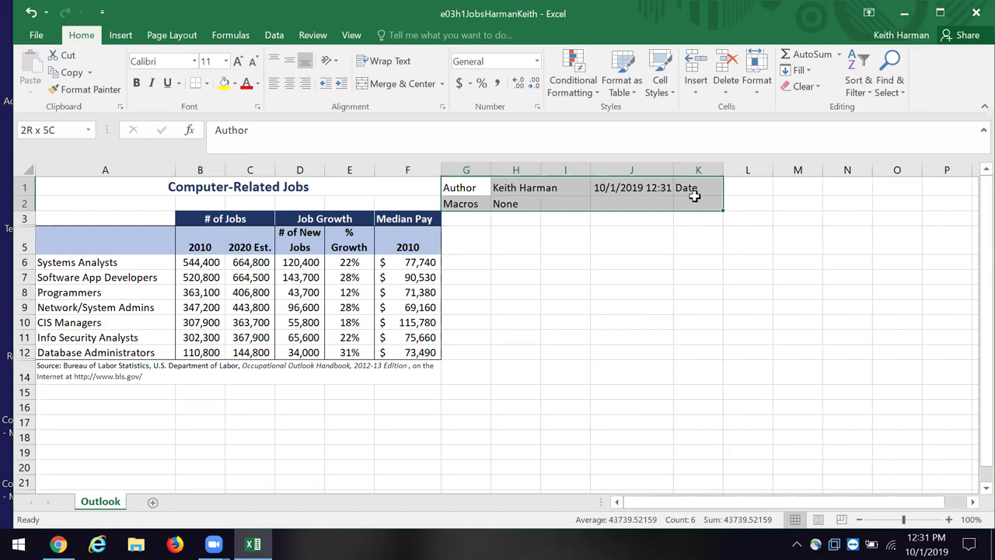
pyautogui.click(233, 83)
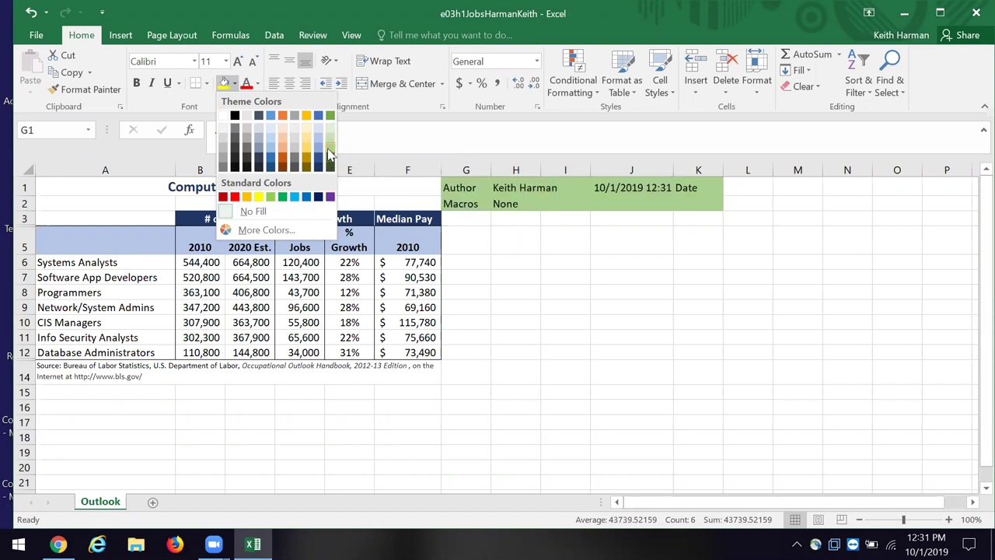
pyautogui.click(329, 149)
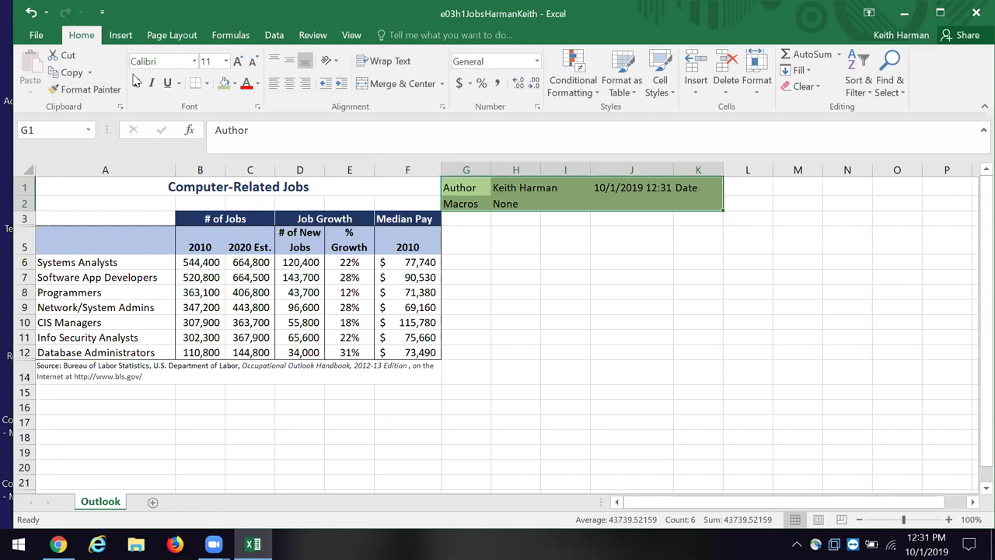
pyautogui.click(806, 260)
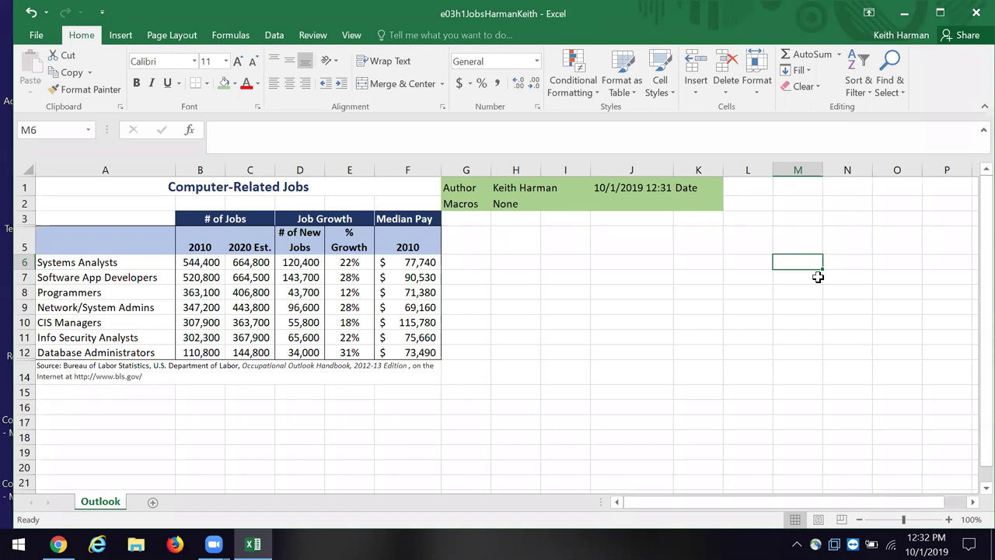
pyautogui.click(216, 215)
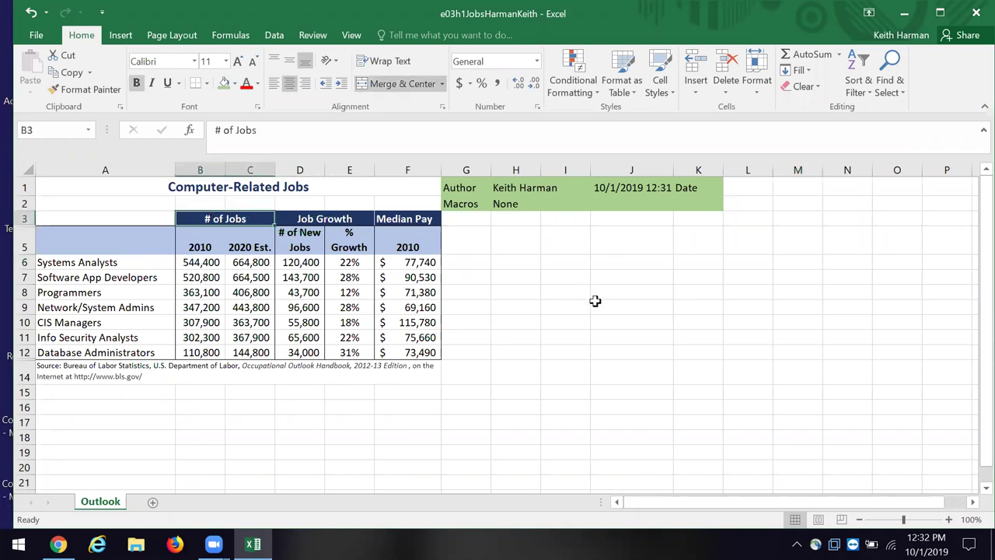
pyautogui.click(196, 246)
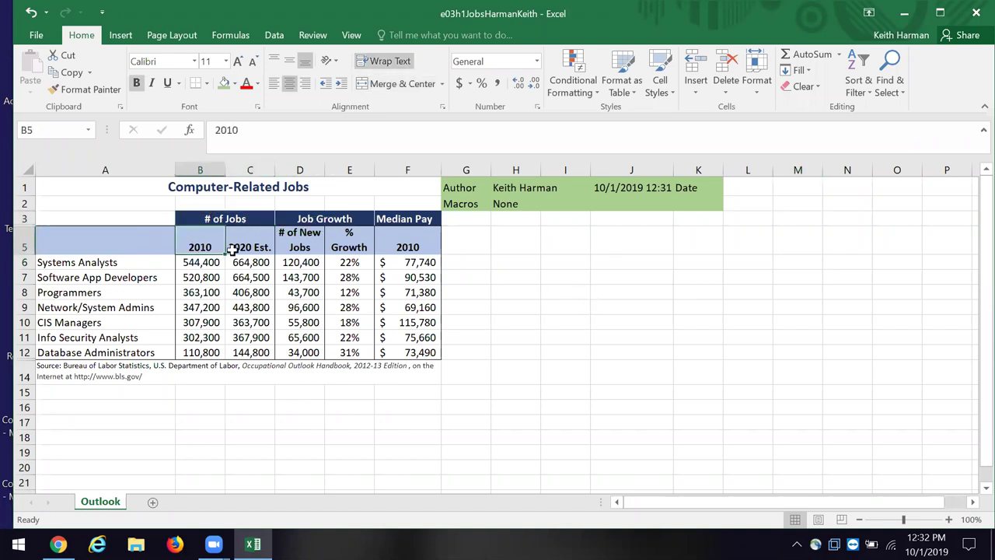
pyautogui.click(247, 244)
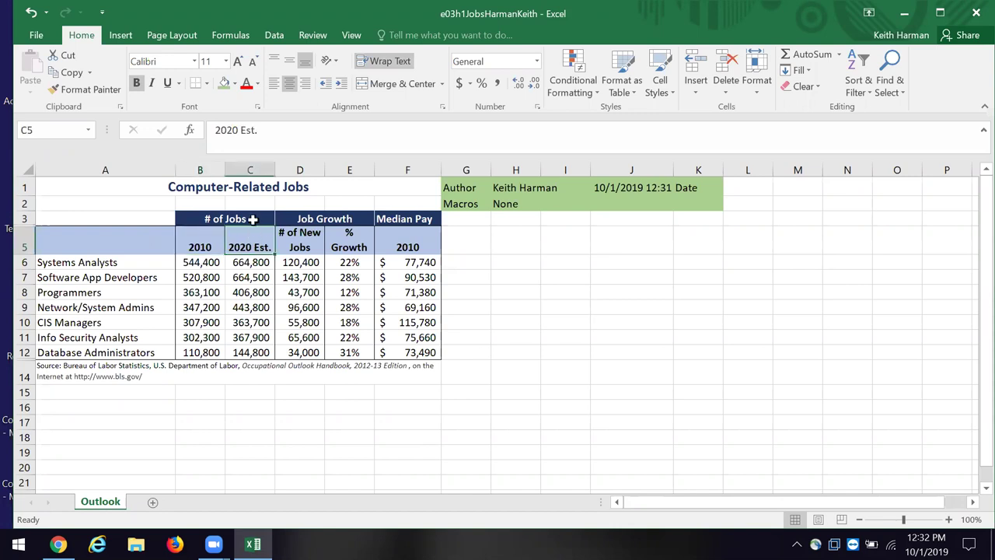
pyautogui.click(248, 218)
pyautogui.click(360, 218)
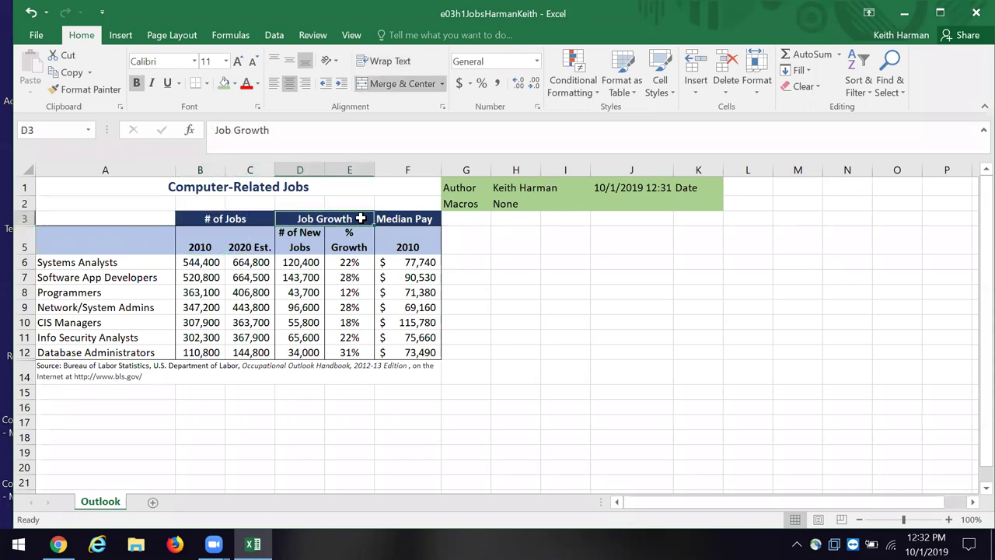
pyautogui.click(318, 233)
pyautogui.click(349, 234)
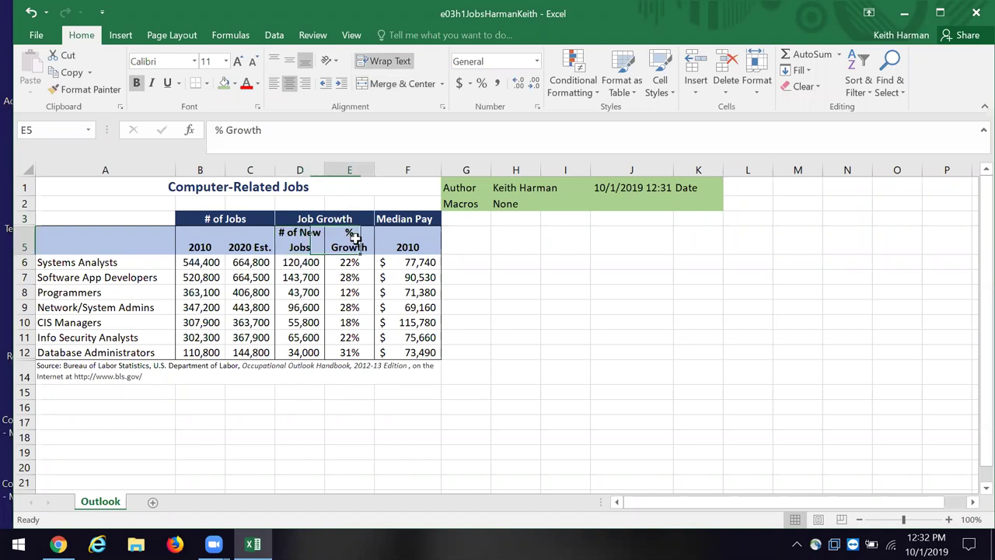
pyautogui.click(412, 220)
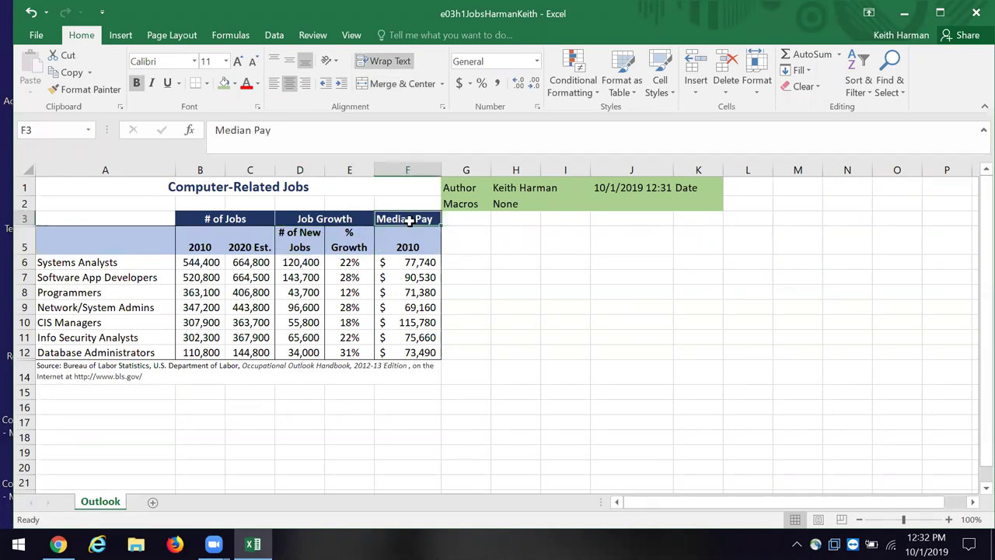
pyautogui.click(403, 244)
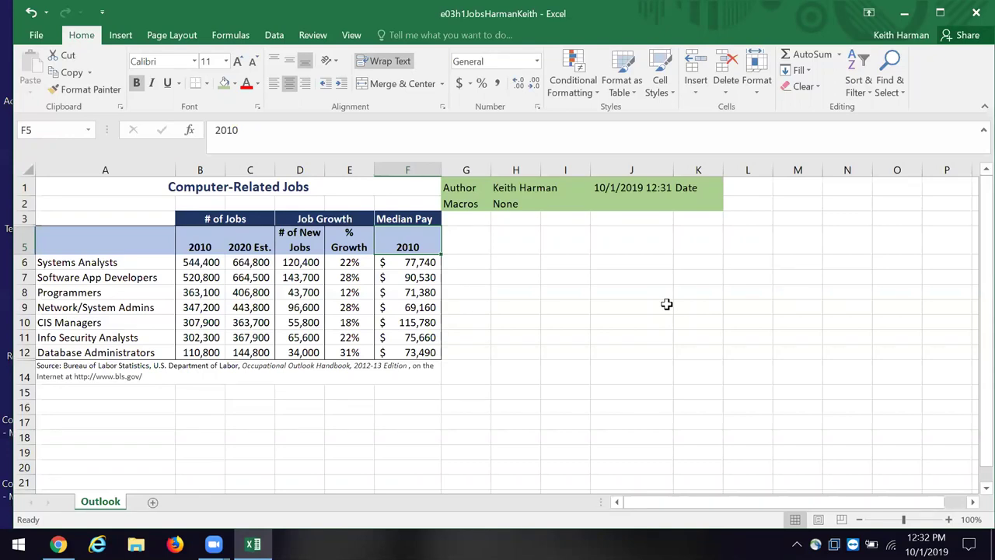
pyautogui.click(70, 215)
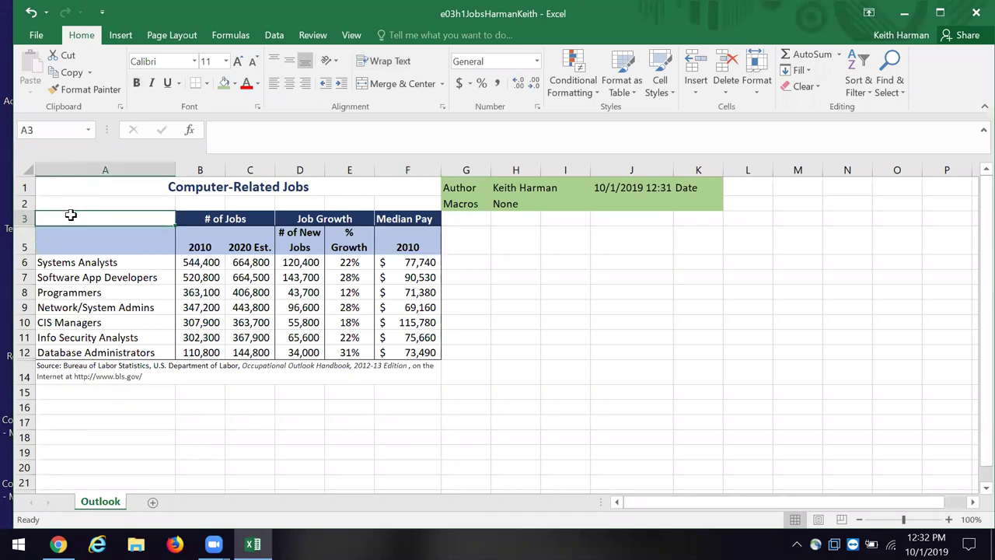
pyautogui.click(80, 240)
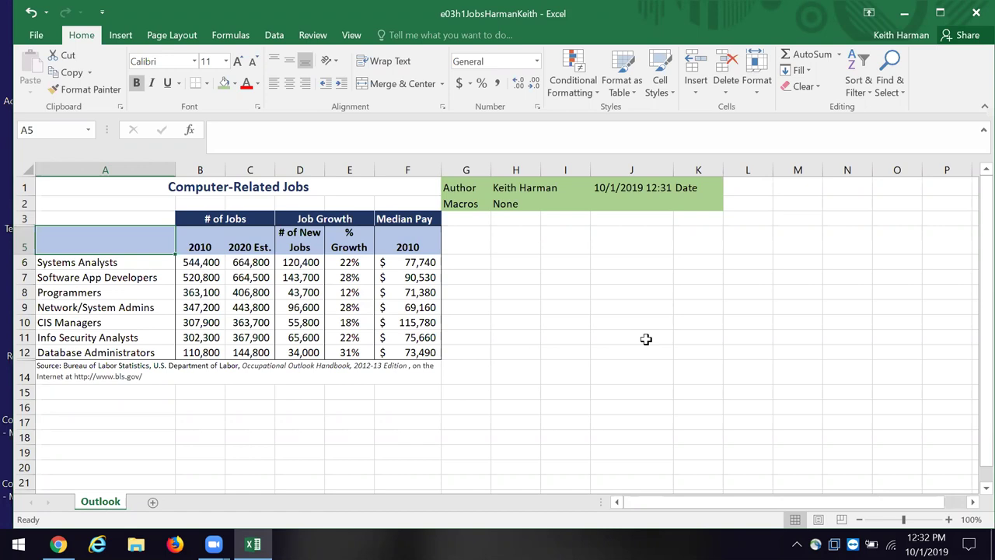
# Step: Enter 'Job Title' in A5 and rename the B5 header to '2010 # of Jobs'
pyautogui.write('Job ')
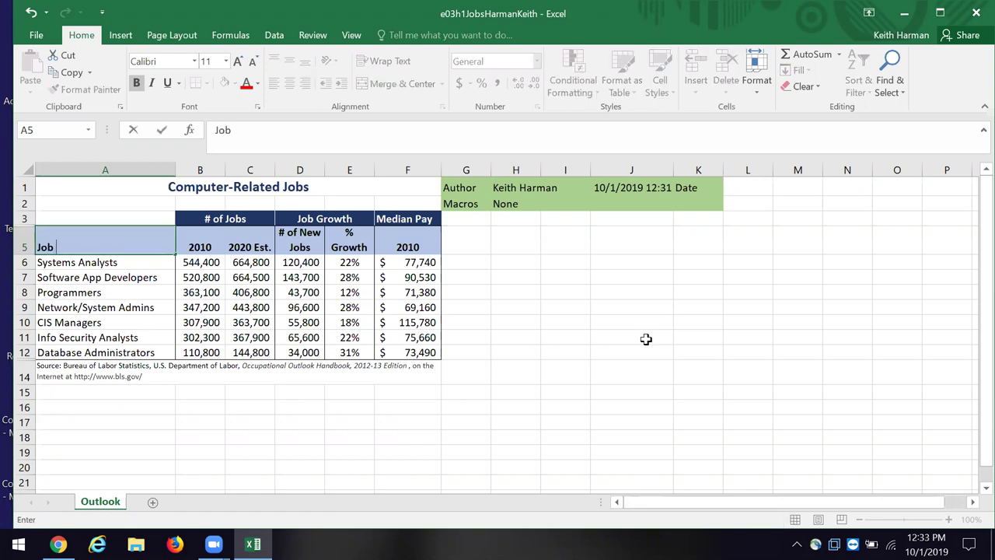
pyautogui.write('Title')
pyautogui.click(973, 418)
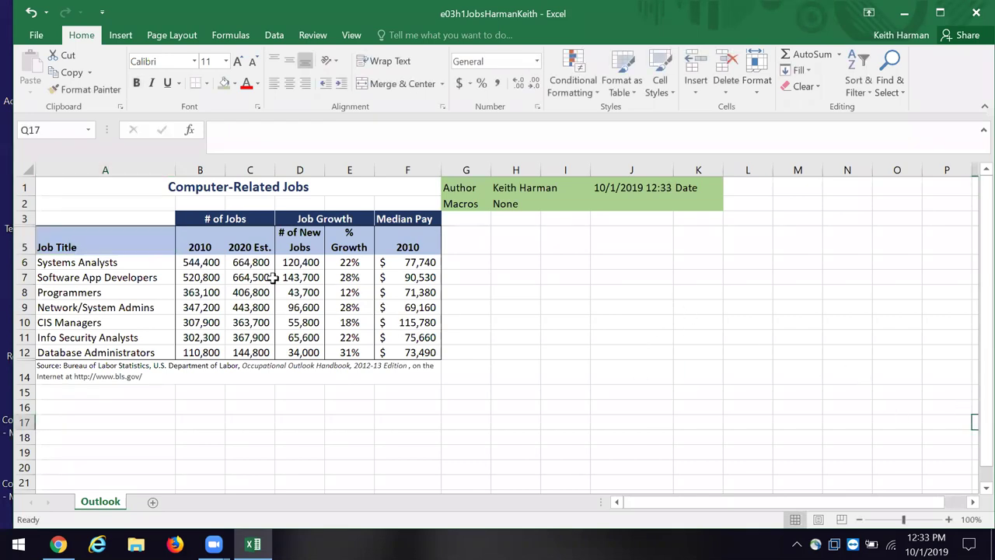
pyautogui.click(190, 251)
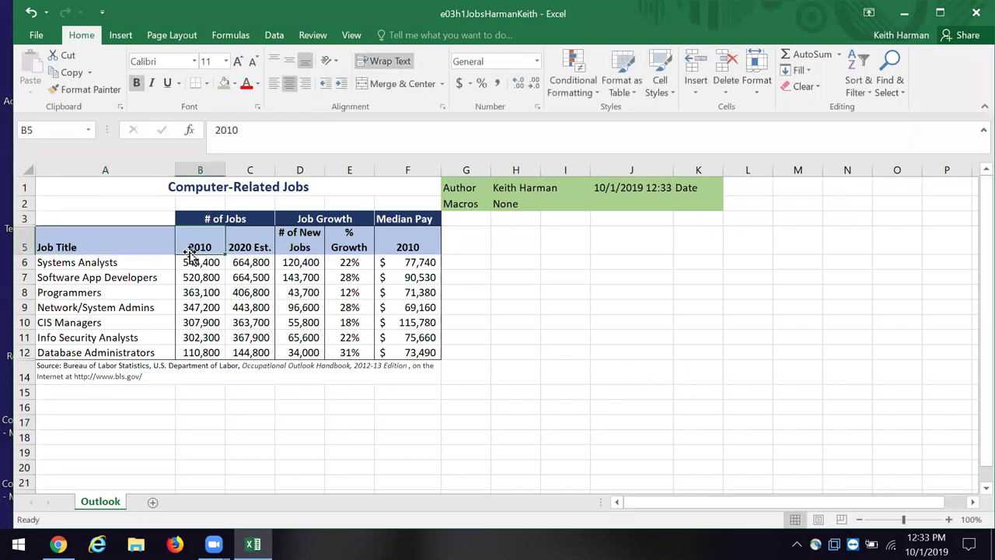
pyautogui.click(258, 135)
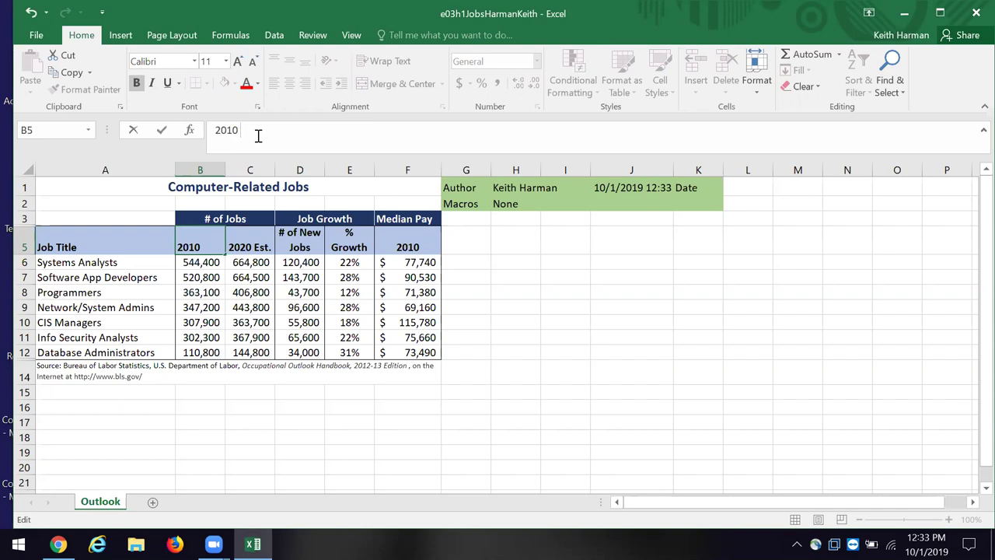
pyautogui.write('JOB level')
pyautogui.press('BackSpace')
pyautogui.press('BackSpace')
pyautogui.press('BackSpace')
pyautogui.press('BackSpace')
pyautogui.press('BackSpace')
pyautogui.press('BackSpace')
pyautogui.press('BackSpace')
pyautogui.press('BackSpace')
pyautogui.press('BackSpace')
pyautogui.write('# of Jobs')
pyautogui.click(504, 290)
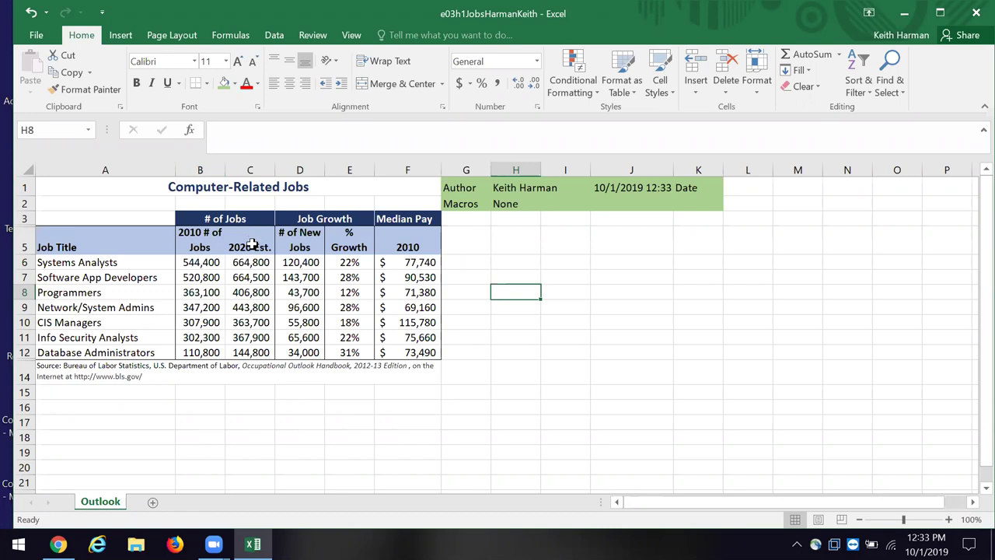
pyautogui.click(253, 244)
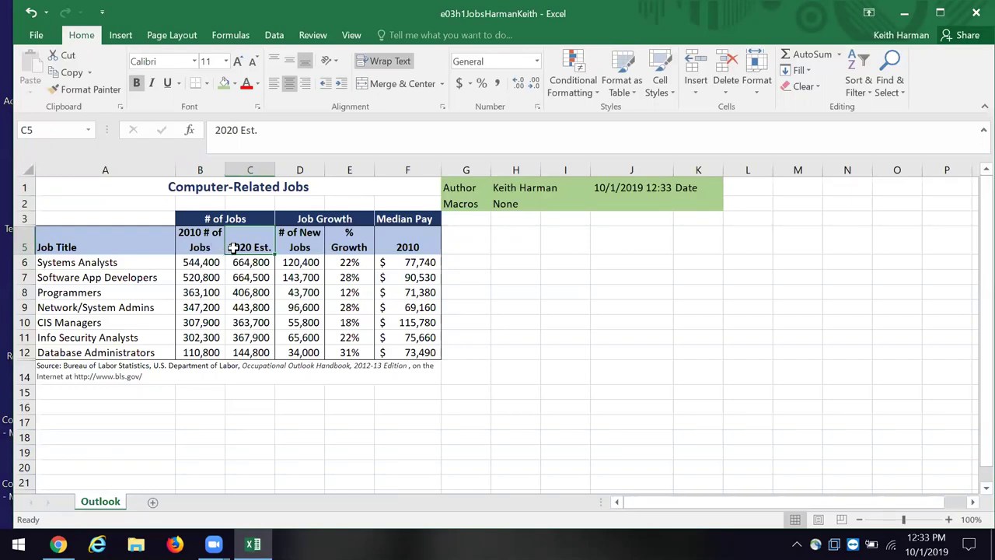
# Step: Rename C5 to '2020 Est. # of Jobs' and E5 to '% Growth in New Jobs'
pyautogui.click(294, 129)
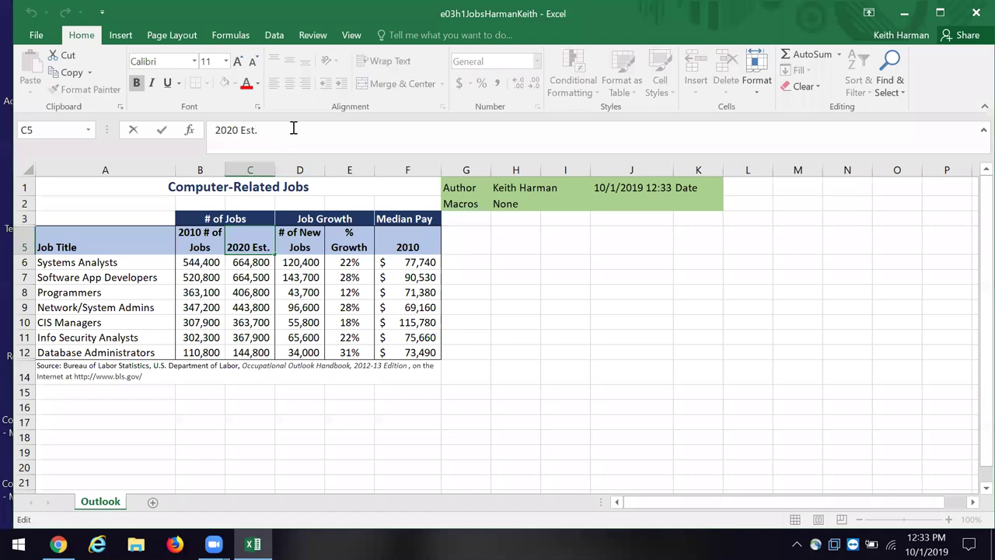
pyautogui.write('# of Jobs')
pyautogui.click(539, 303)
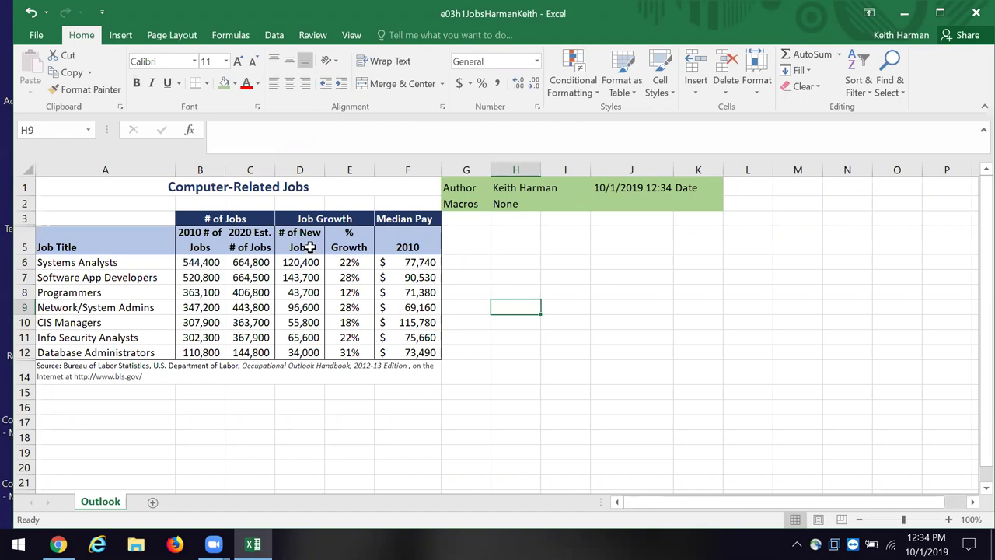
pyautogui.click(308, 246)
pyautogui.click(355, 246)
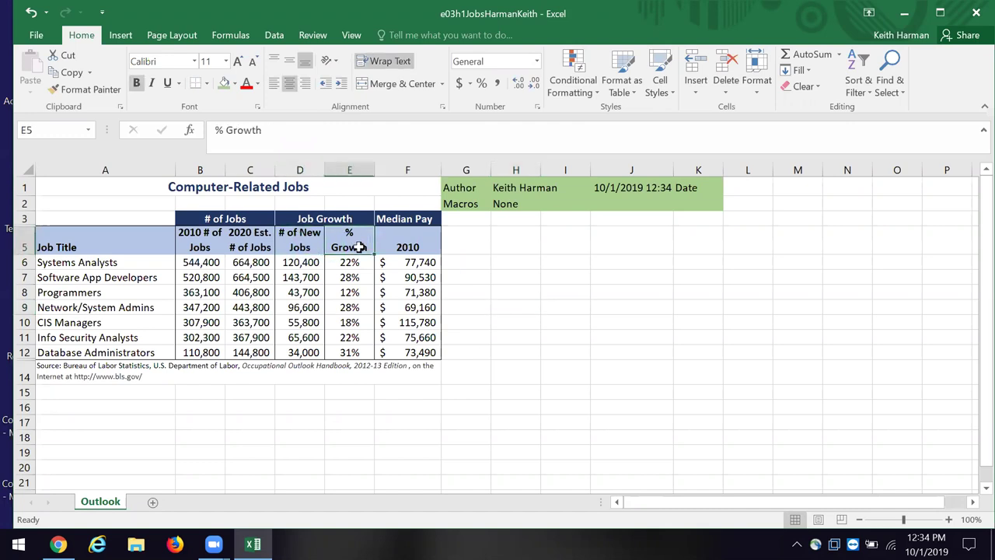
pyautogui.click(281, 132)
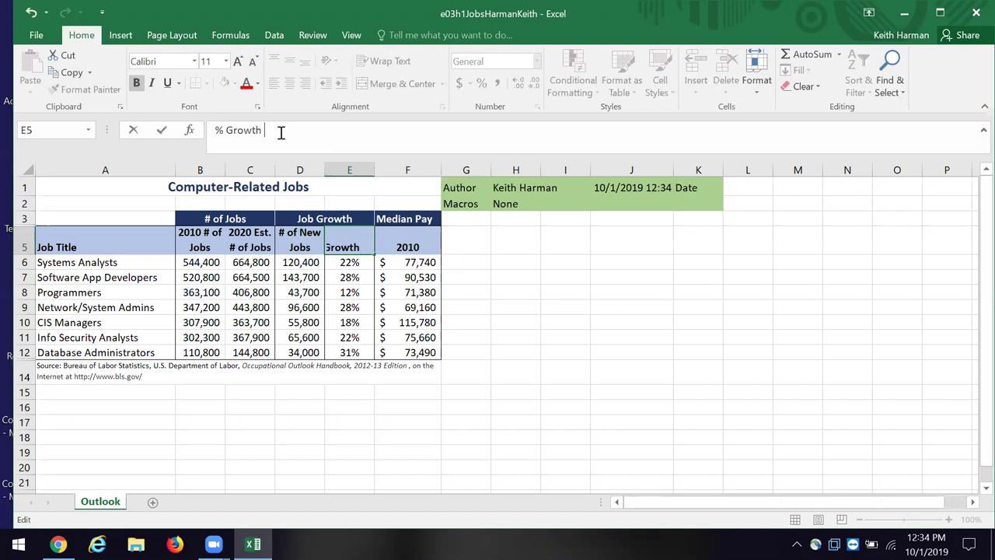
pyautogui.write('in New Jobs')
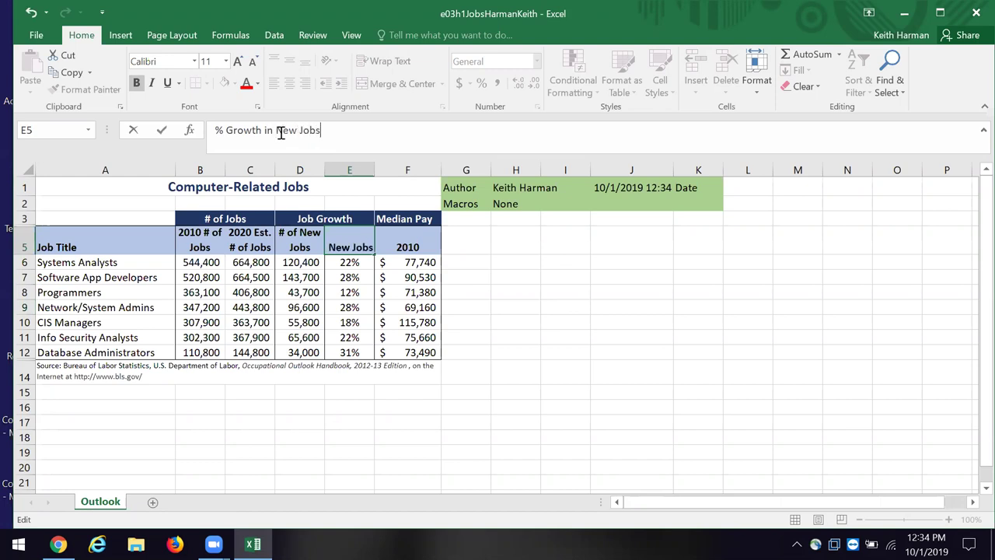
pyautogui.click(565, 322)
# Step: Rename the F5 header to '2010 Median Pay'
pyautogui.click(407, 247)
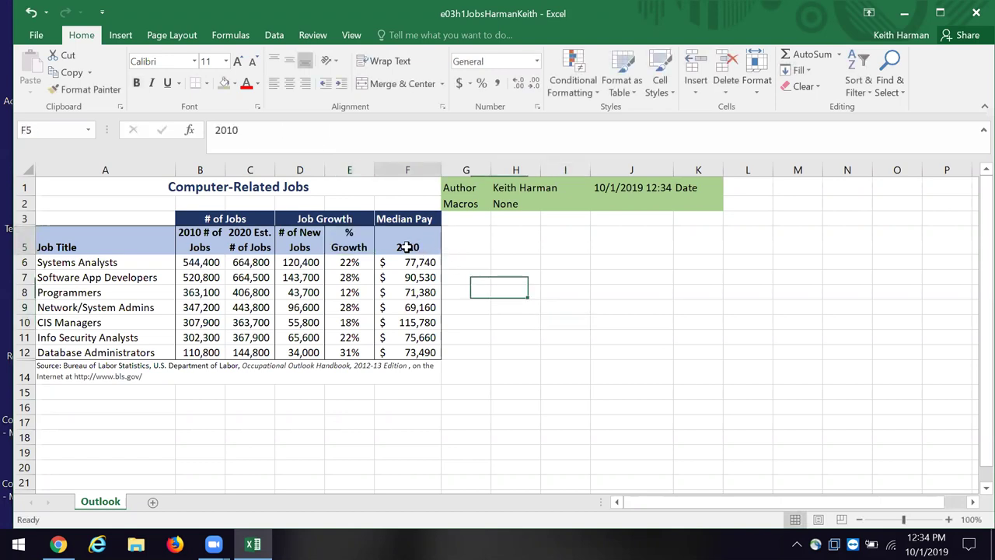
pyautogui.click(247, 129)
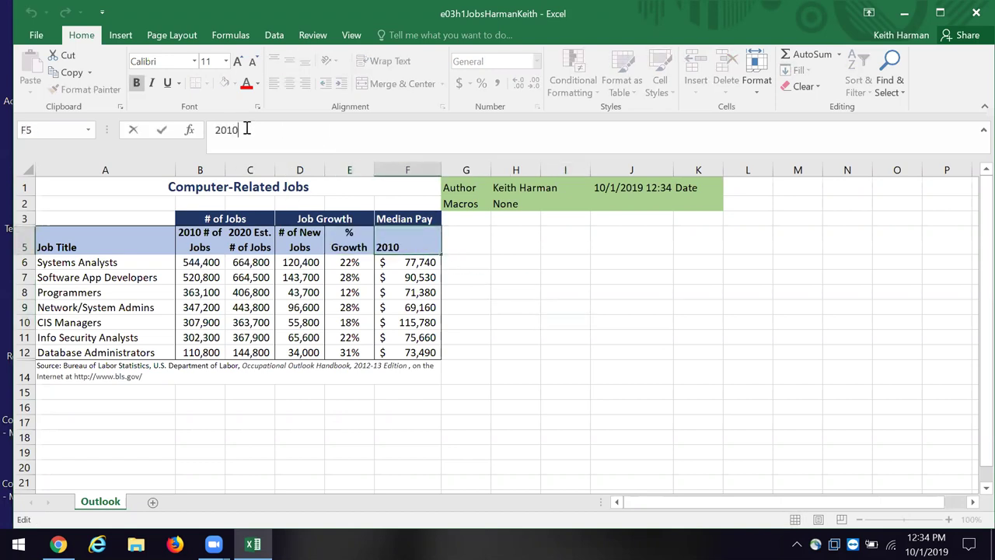
pyautogui.write('Me')
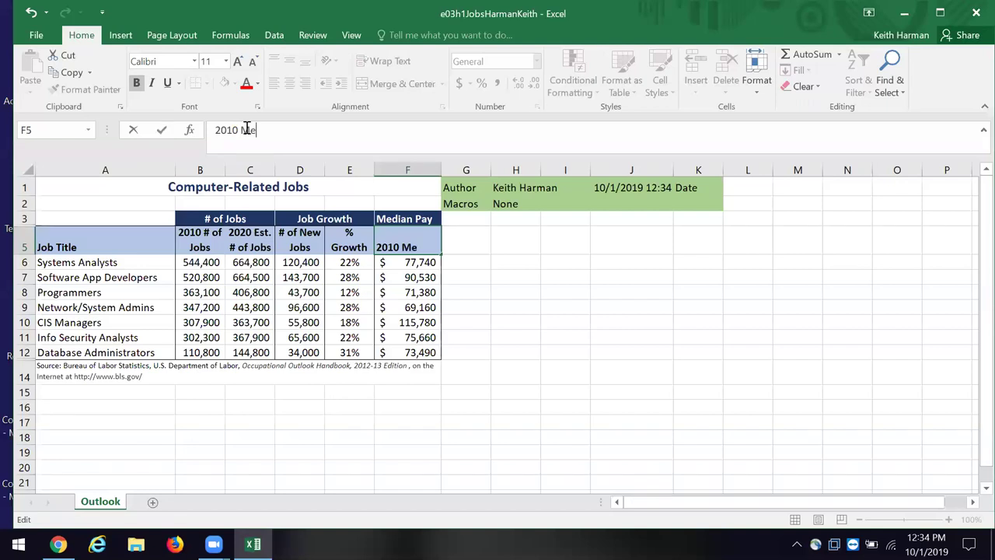
pyautogui.write('dian Pay')
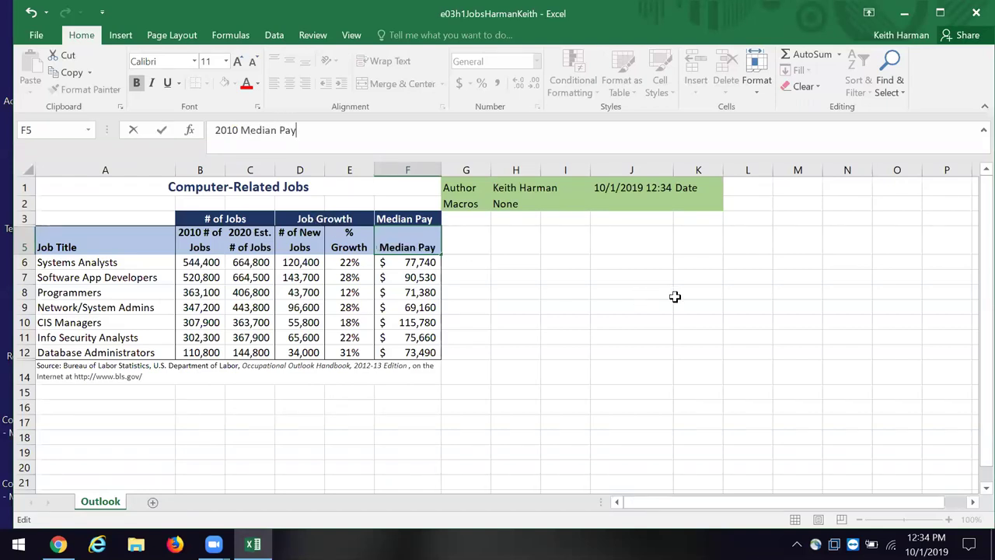
pyautogui.click(675, 297)
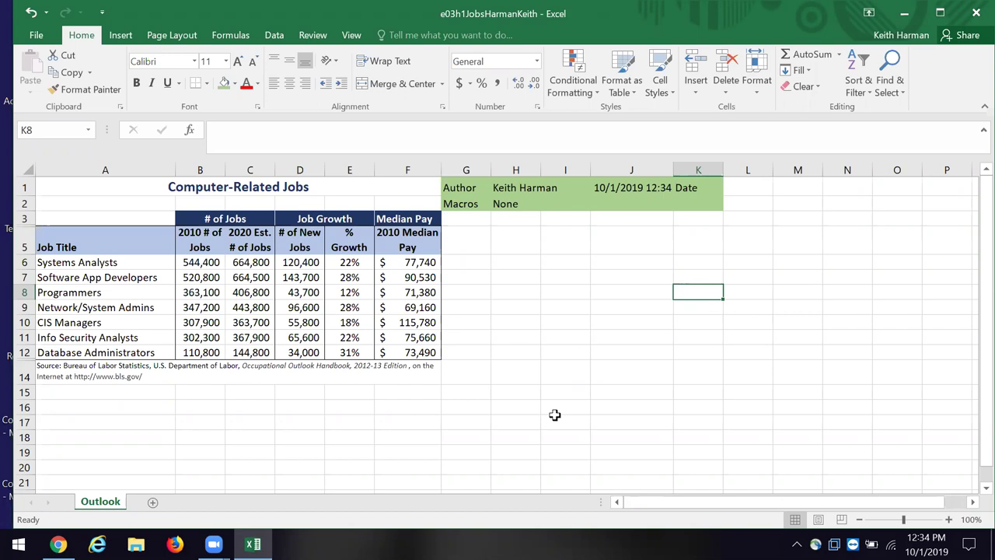
# Step: Apply All Borders to the table range A5:F12
pyautogui.click(69, 249)
pyautogui.press('F2')
pyautogui.click(897, 307)
pyautogui.moveTo(70, 247); pyautogui.dragTo(78, 264)
pyautogui.moveTo(299, 306); pyautogui.dragTo(413, 353)
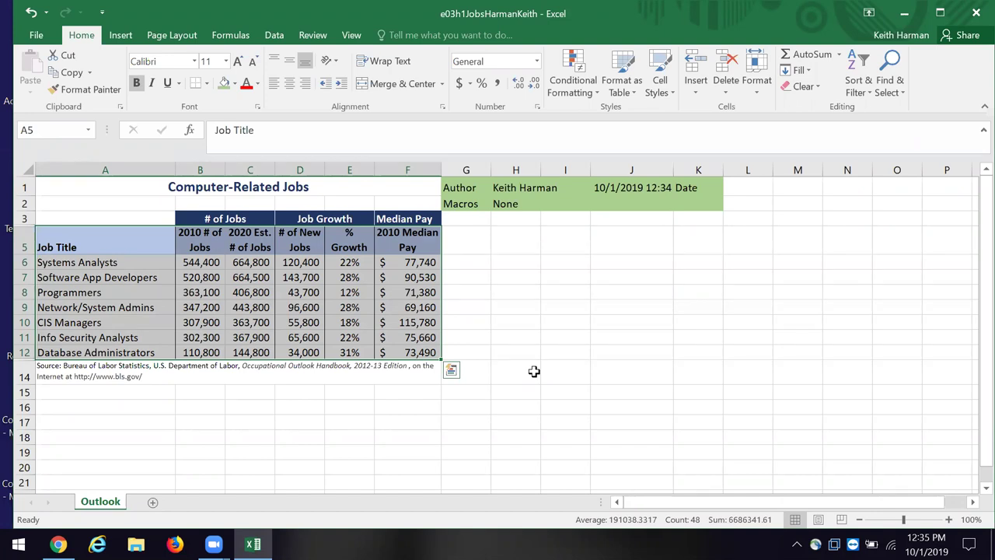
pyautogui.click(207, 84)
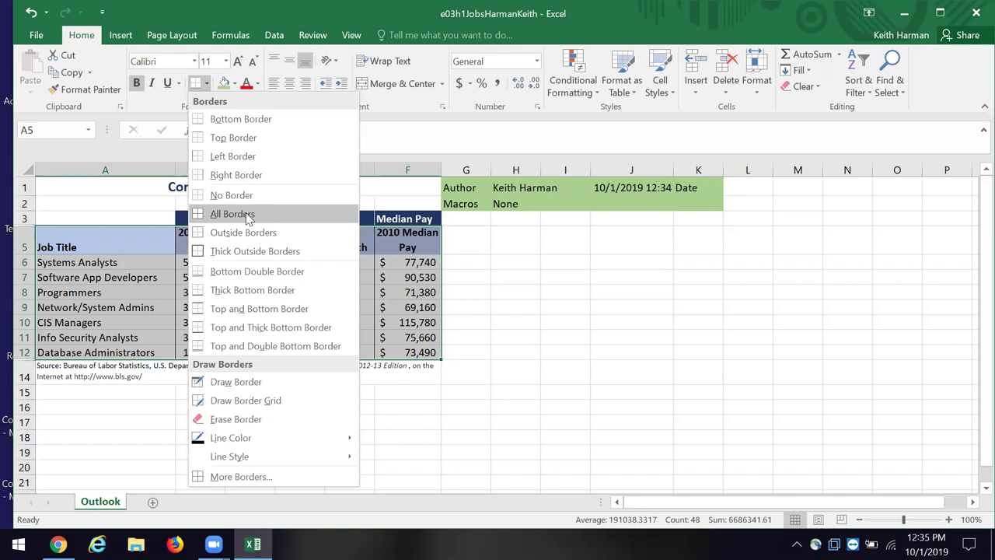
pyautogui.click(246, 214)
pyautogui.click(730, 337)
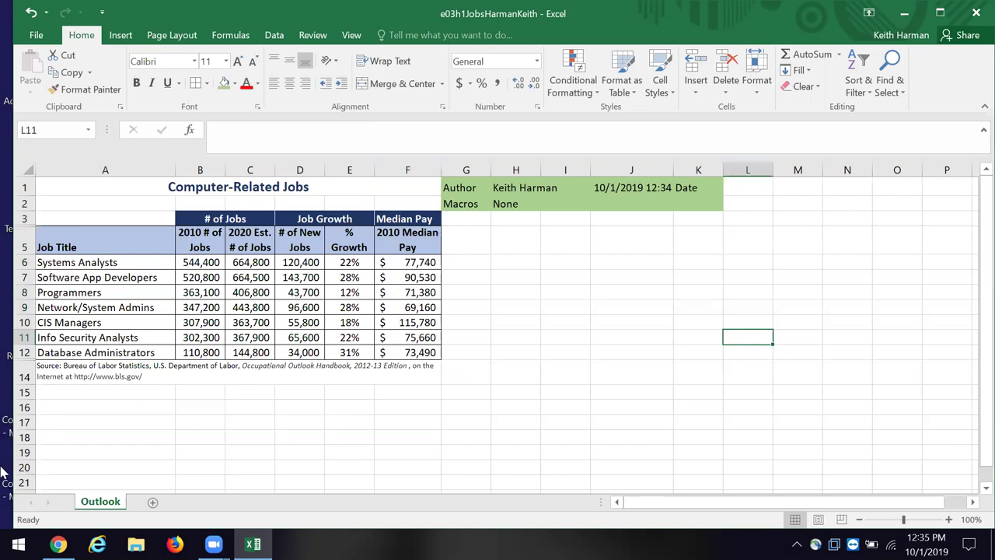
pyautogui.click(68, 371)
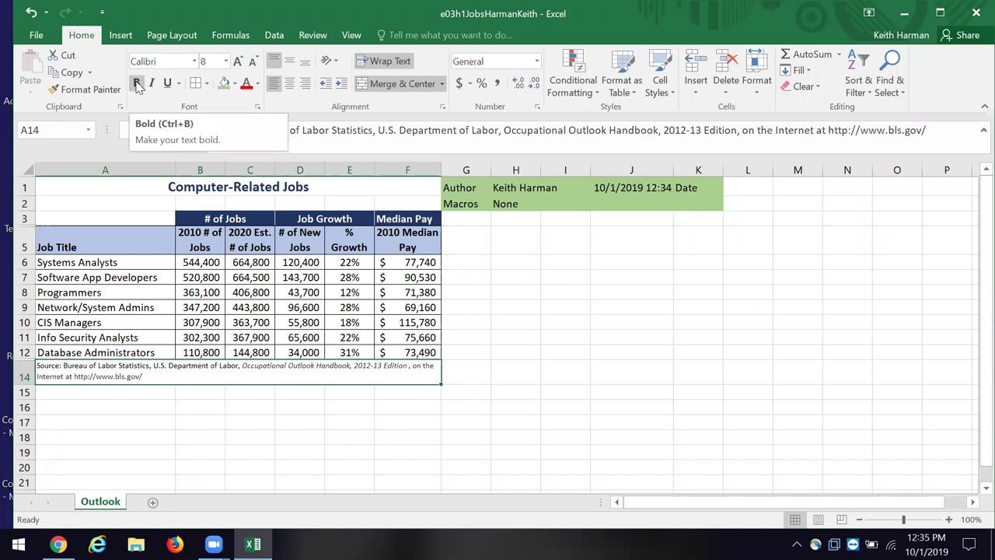
# Step: Make the source note in A14 bold at font size 9
pyautogui.click(137, 86)
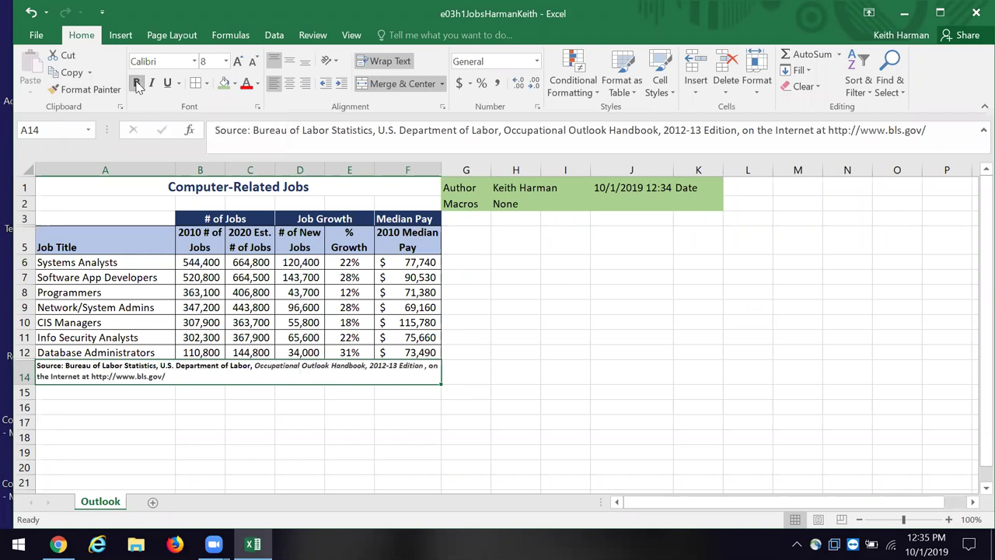
pyautogui.click(225, 62)
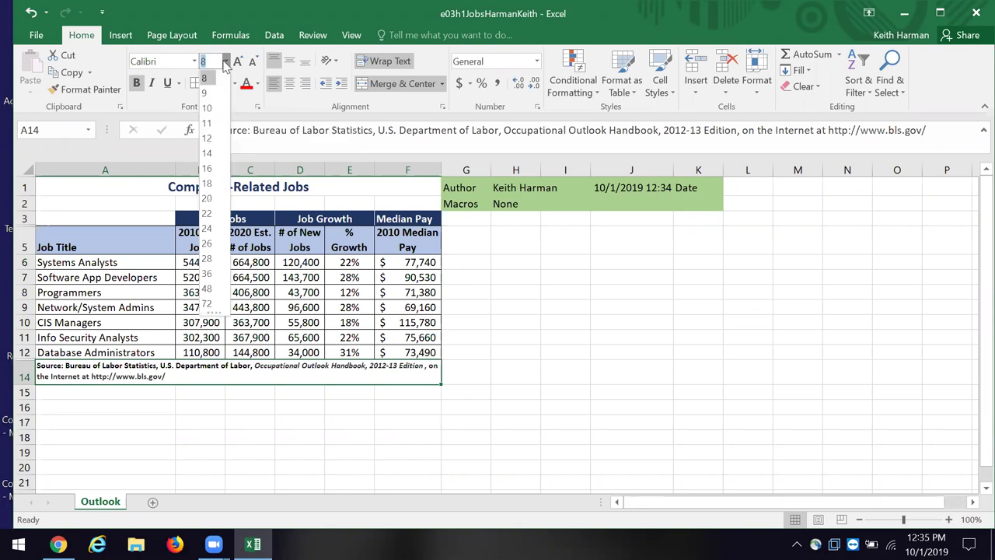
pyautogui.click(206, 93)
pyautogui.click(531, 382)
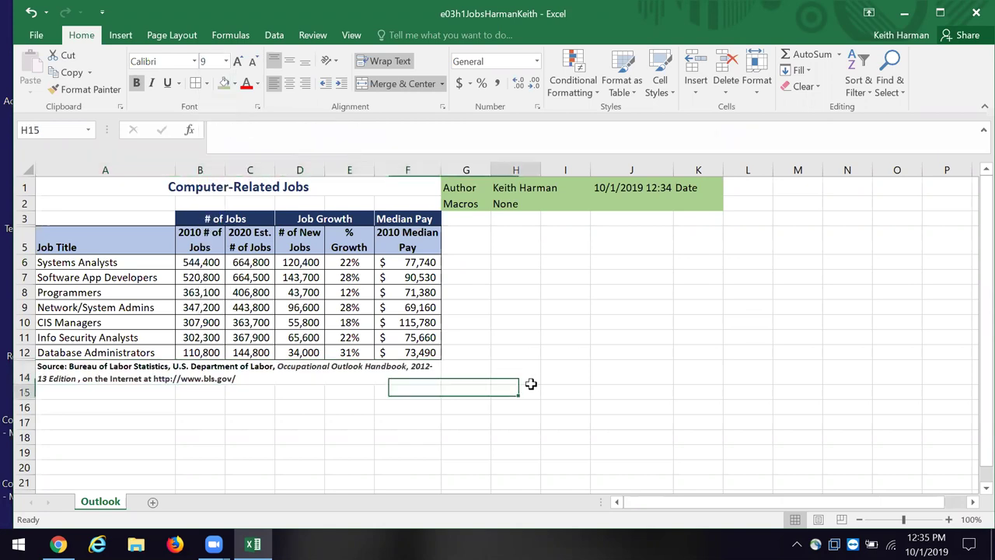
pyautogui.click(830, 418)
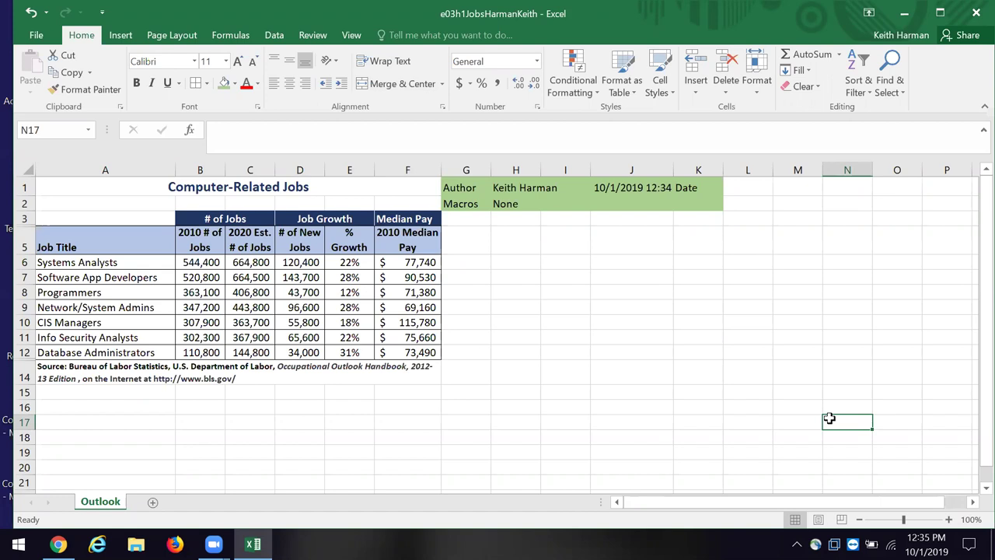
# Step: Select the Computer-Related Jobs title, the author cell, and the # of Jobs group header
pyautogui.click(224, 187)
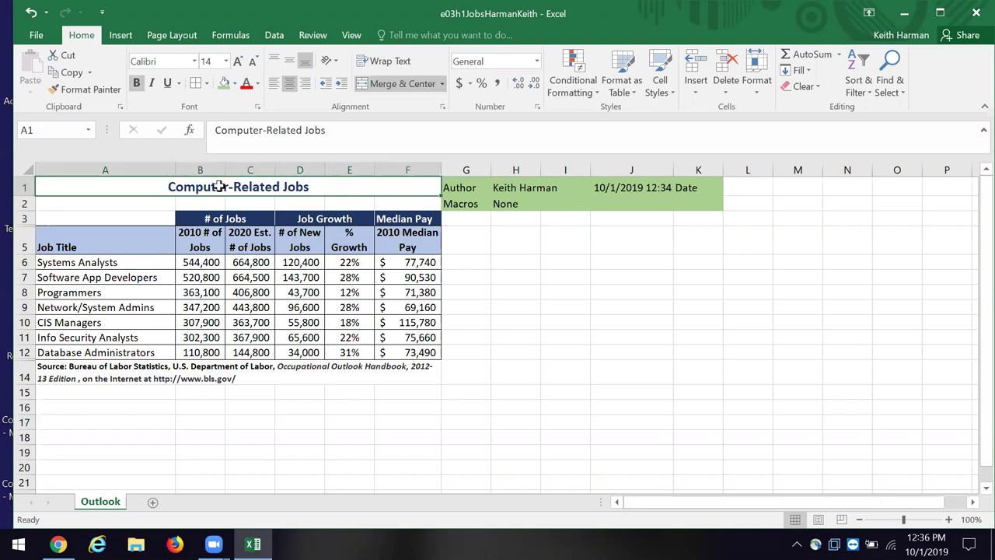
pyautogui.click(507, 193)
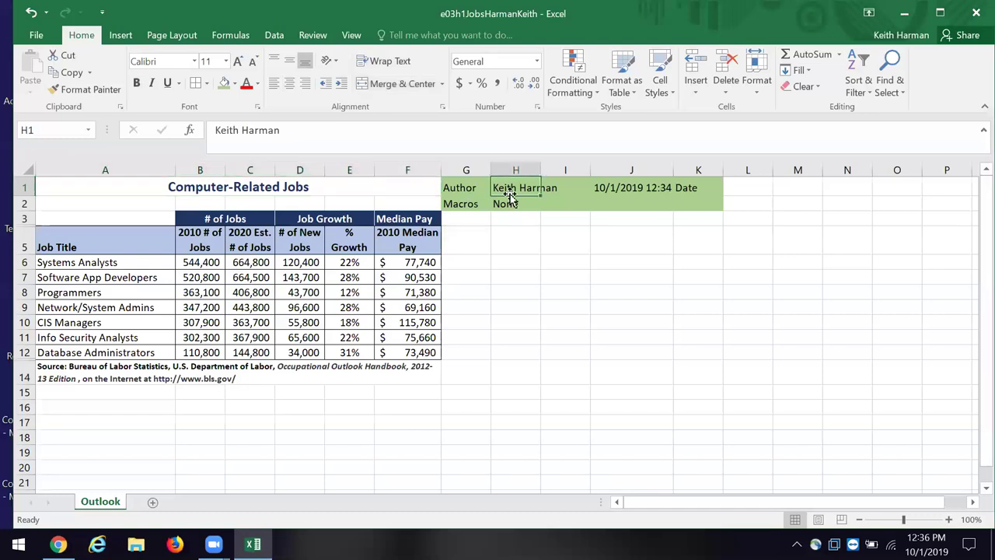
pyautogui.click(260, 218)
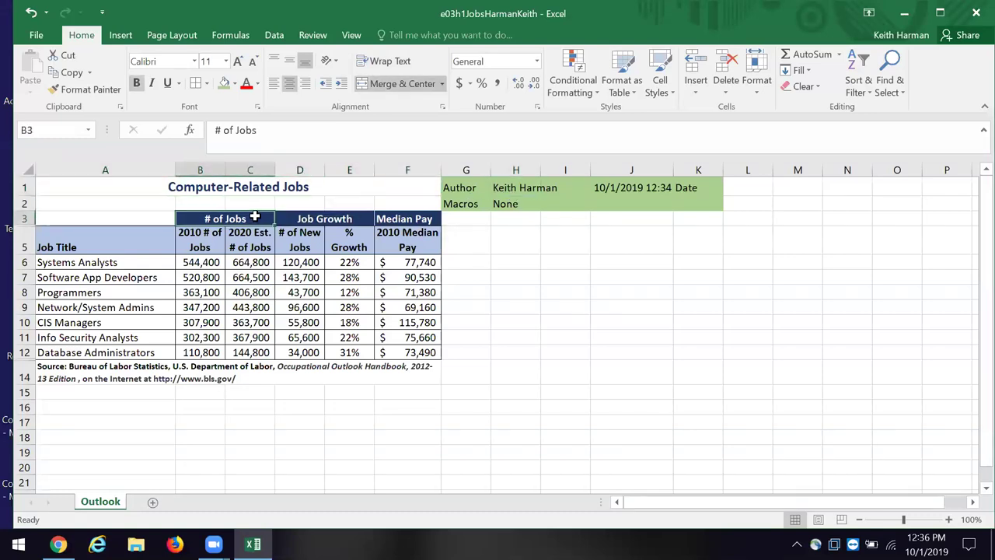
pyautogui.click(299, 218)
pyautogui.click(379, 215)
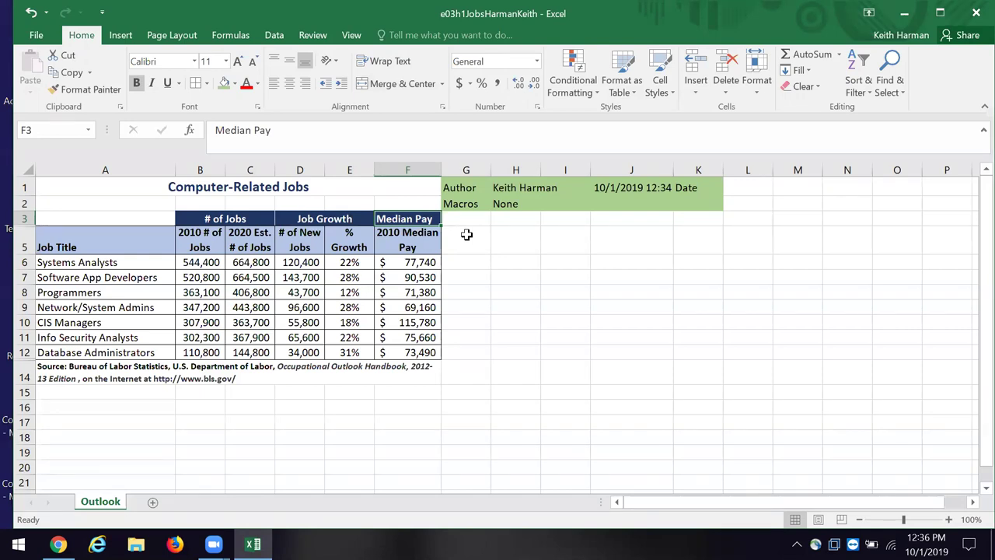
pyautogui.click(81, 236)
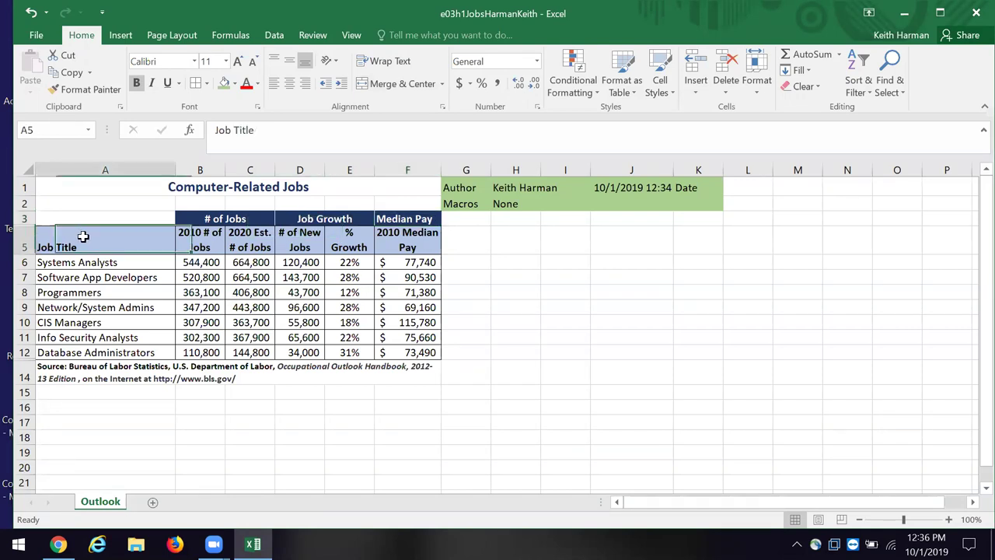
pyautogui.click(213, 233)
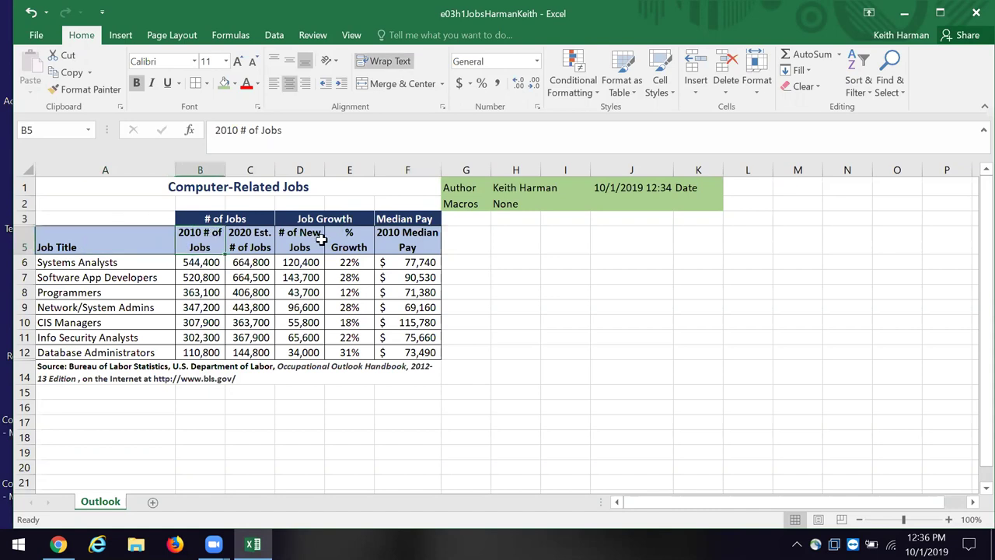
pyautogui.click(267, 245)
pyautogui.click(303, 242)
pyautogui.click(357, 245)
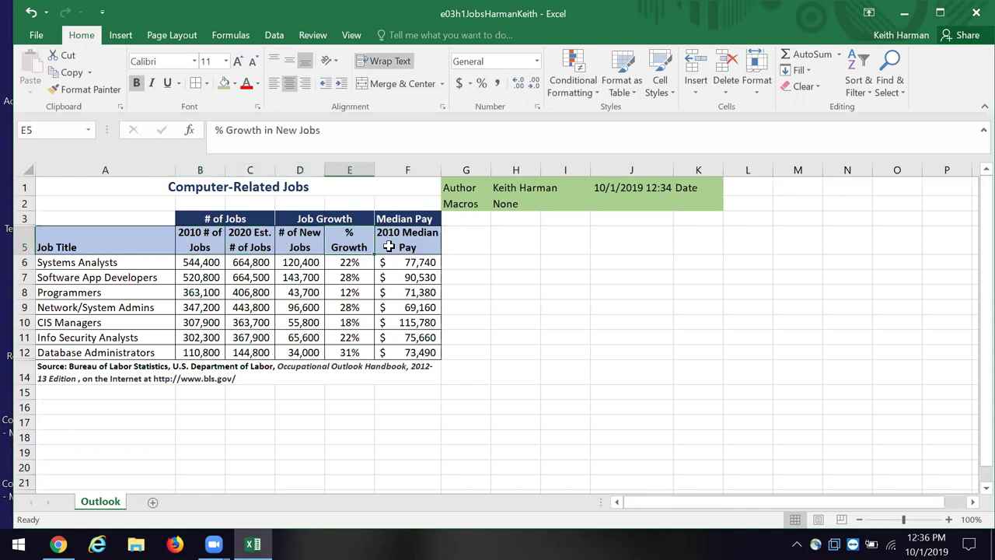
pyautogui.click(389, 246)
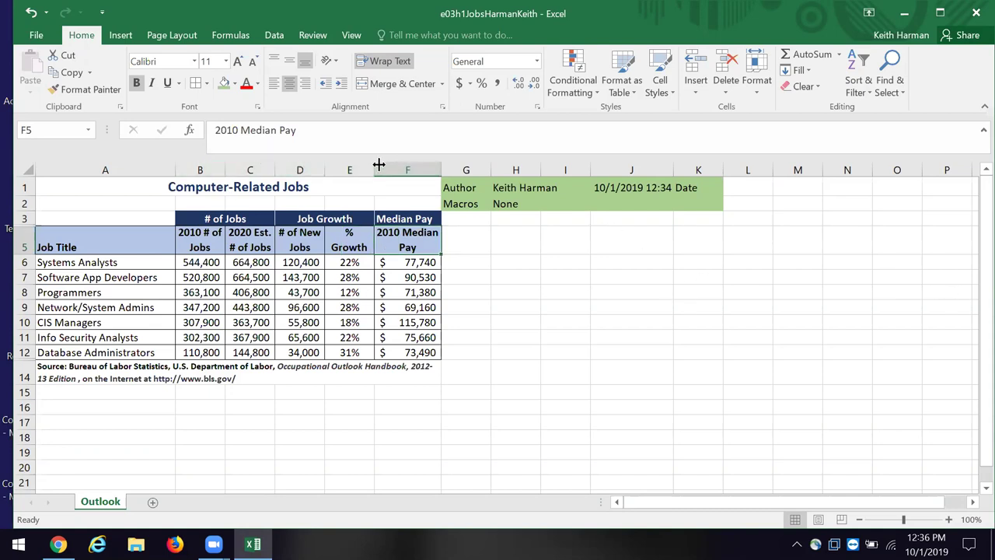
pyautogui.moveTo(376, 165); pyautogui.dragTo(395, 170)
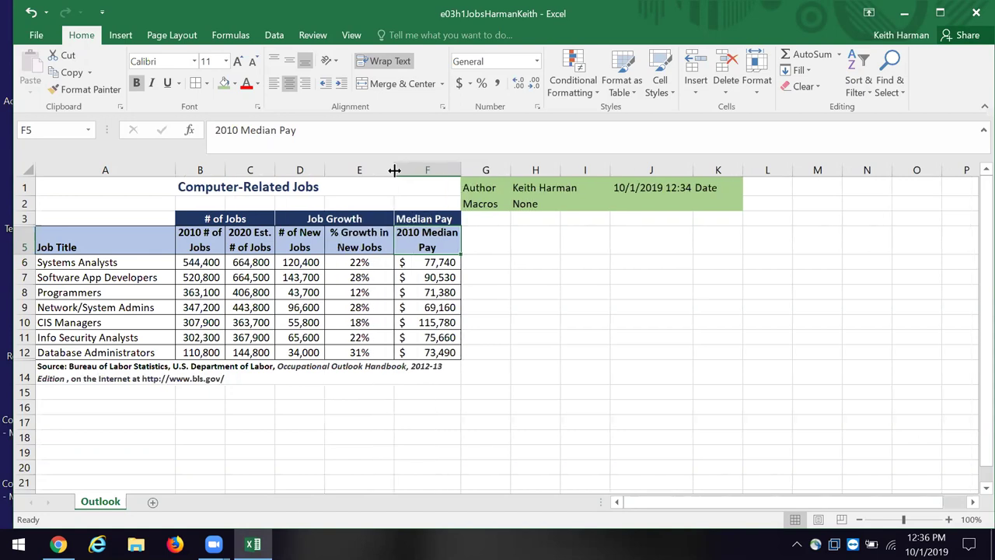
# Step: AutoFit columns D, C and B to their header text
pyautogui.doubleClick(324, 168)
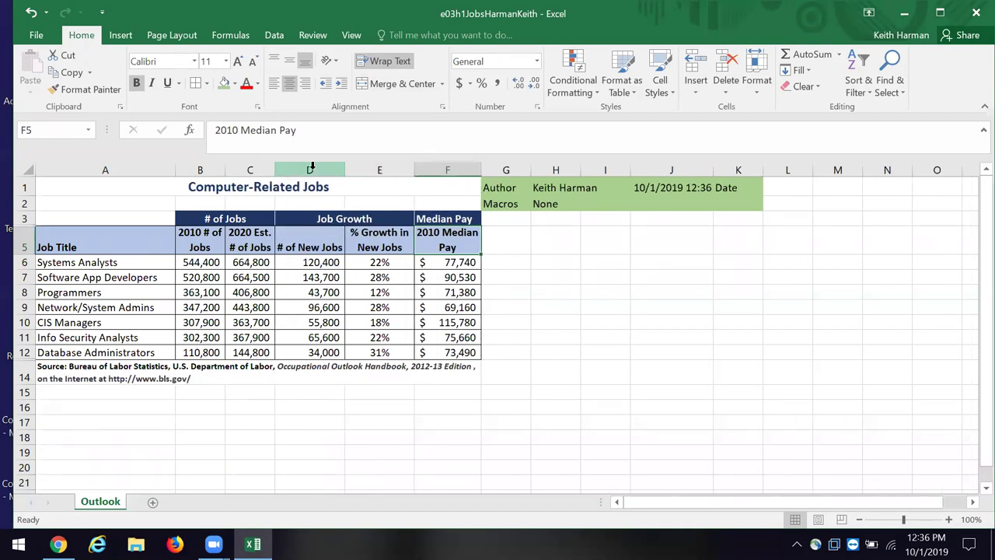
pyautogui.doubleClick(276, 165)
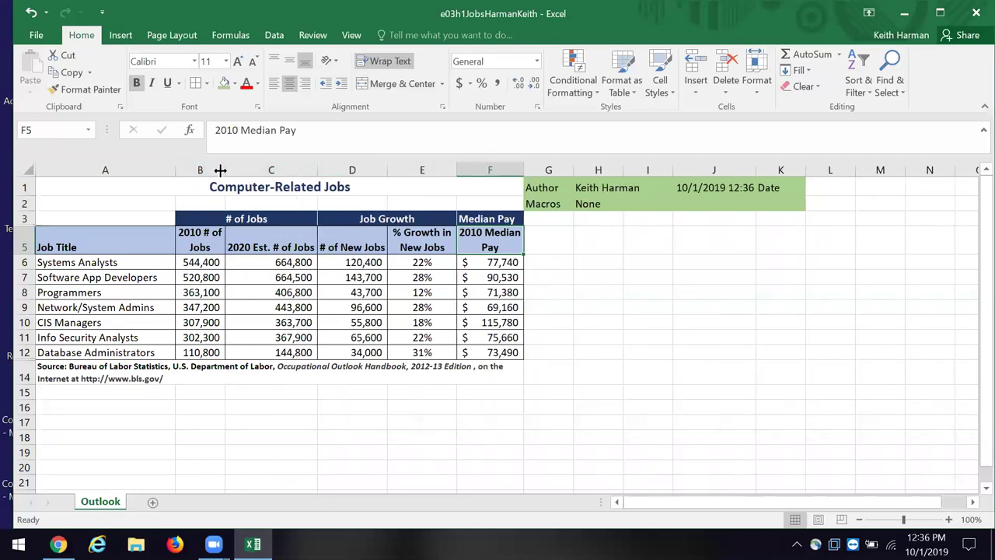
pyautogui.doubleClick(224, 167)
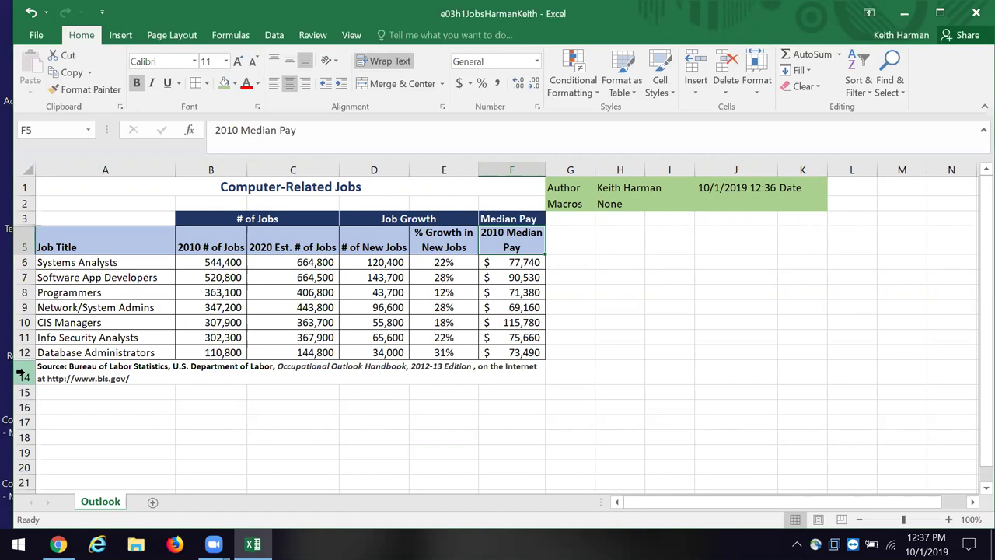
# Step: Insert a blank row above the source note and drag it taller
pyautogui.rightClick(22, 375)
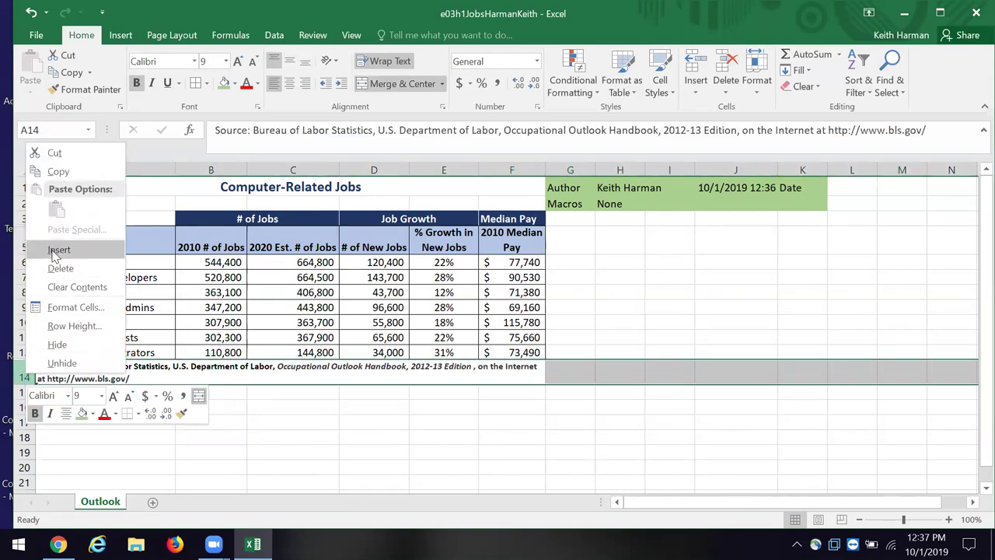
pyautogui.click(56, 251)
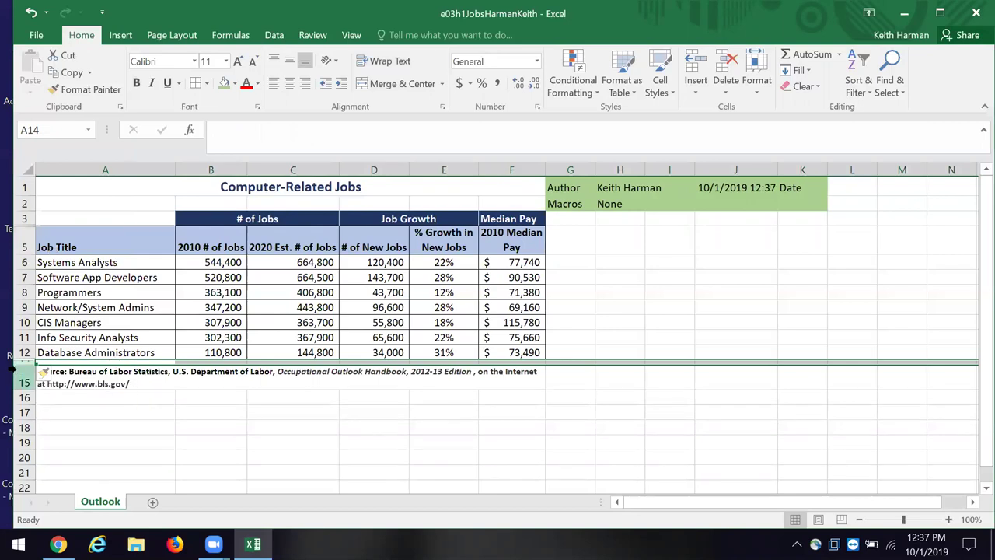
pyautogui.moveTo(23, 362); pyautogui.dragTo(24, 390)
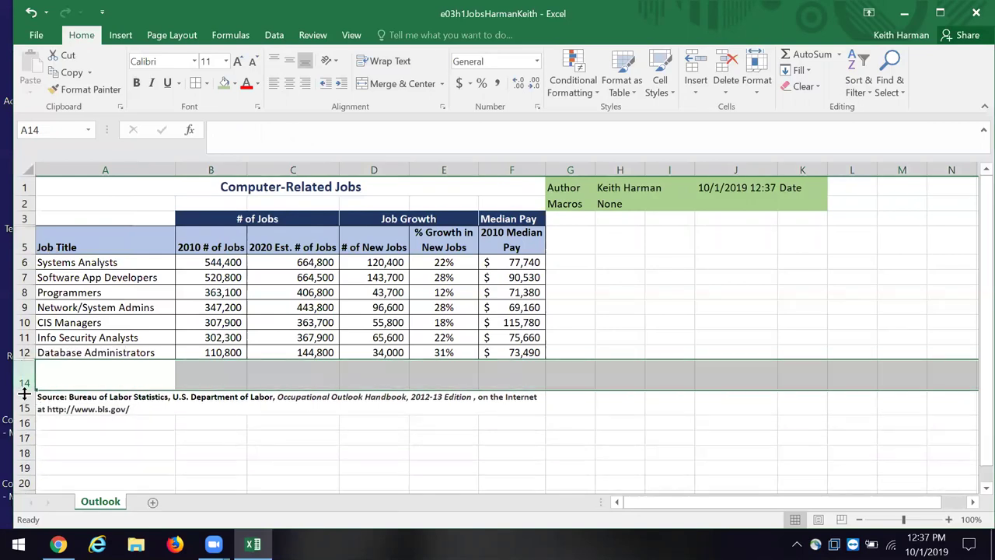
pyautogui.click(304, 450)
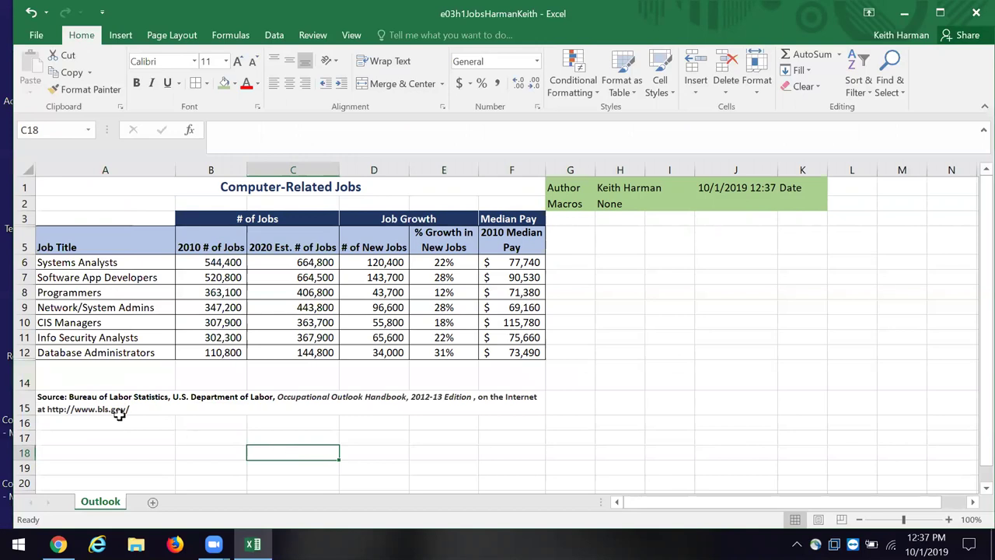
# Step: Unhide the hidden row 13 by using Unhide on row 14, then dragging the row boundary down
pyautogui.click(23, 382)
pyautogui.rightClick(28, 385)
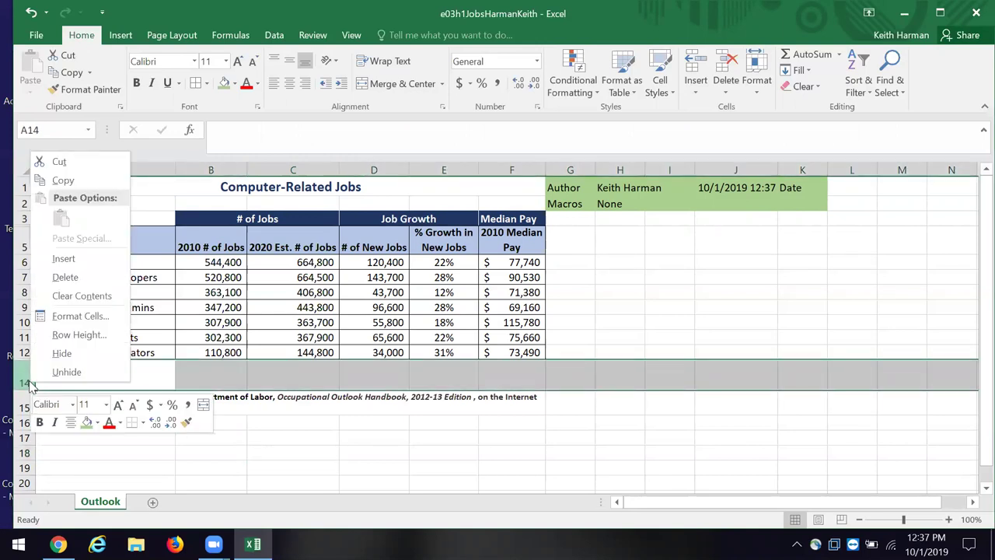
pyautogui.click(66, 371)
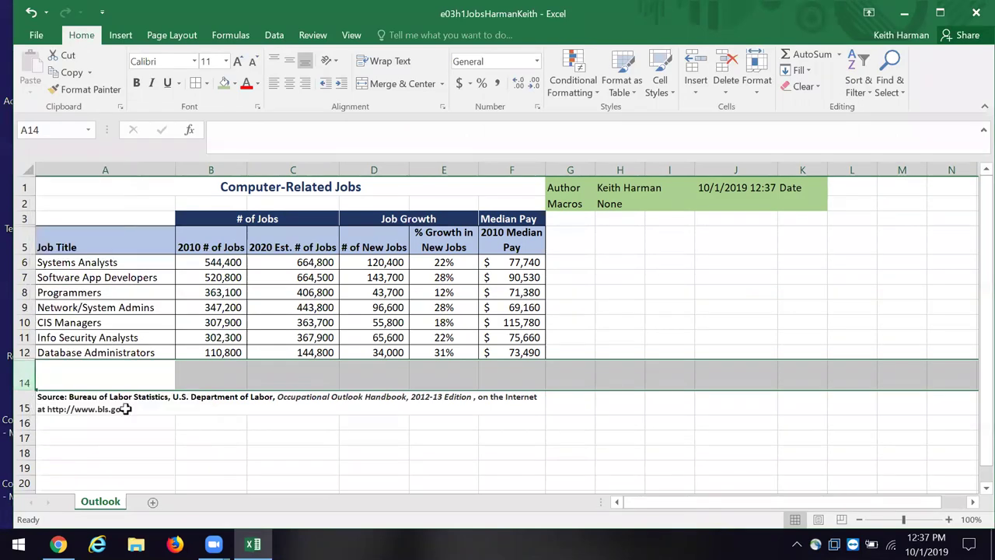
pyautogui.click(196, 425)
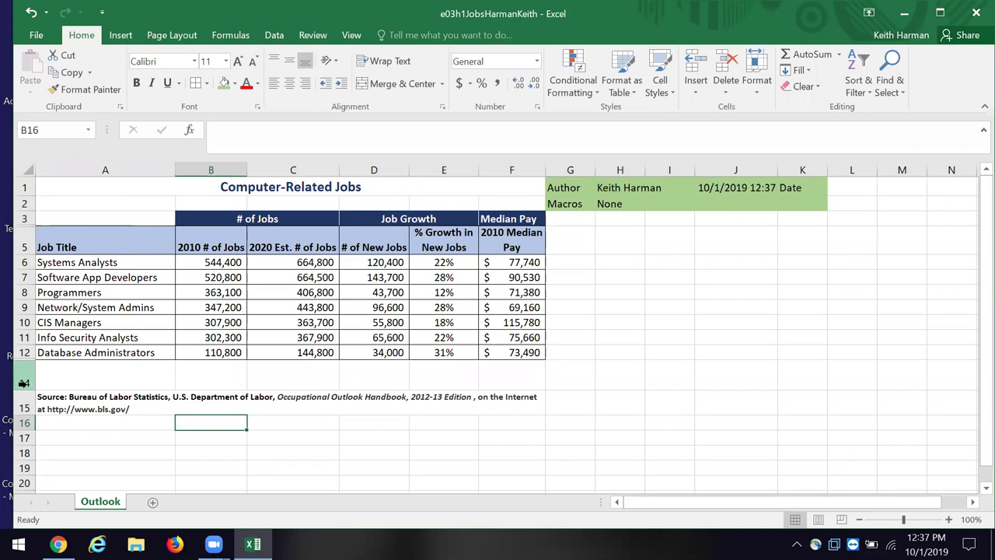
pyautogui.click(24, 383)
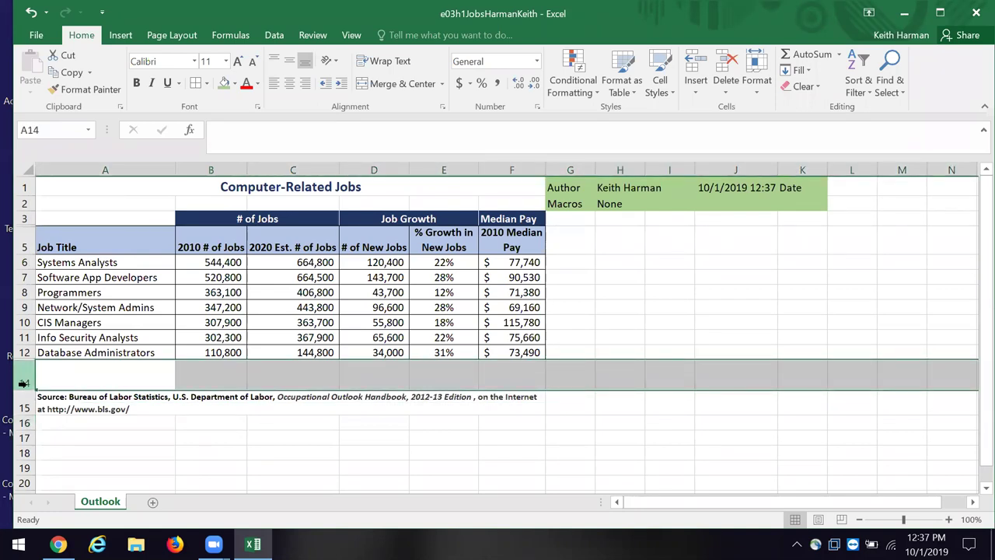
pyautogui.click(135, 435)
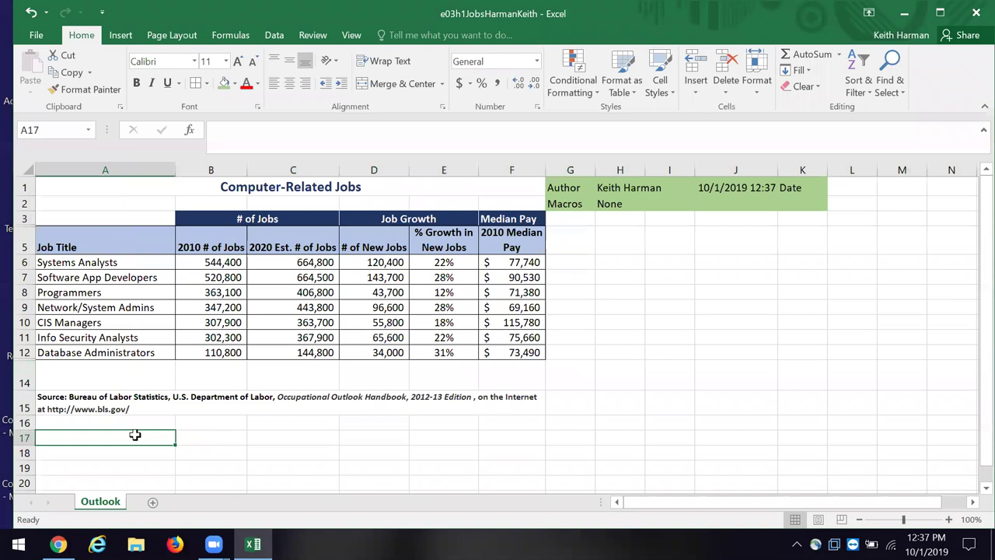
pyautogui.click(48, 382)
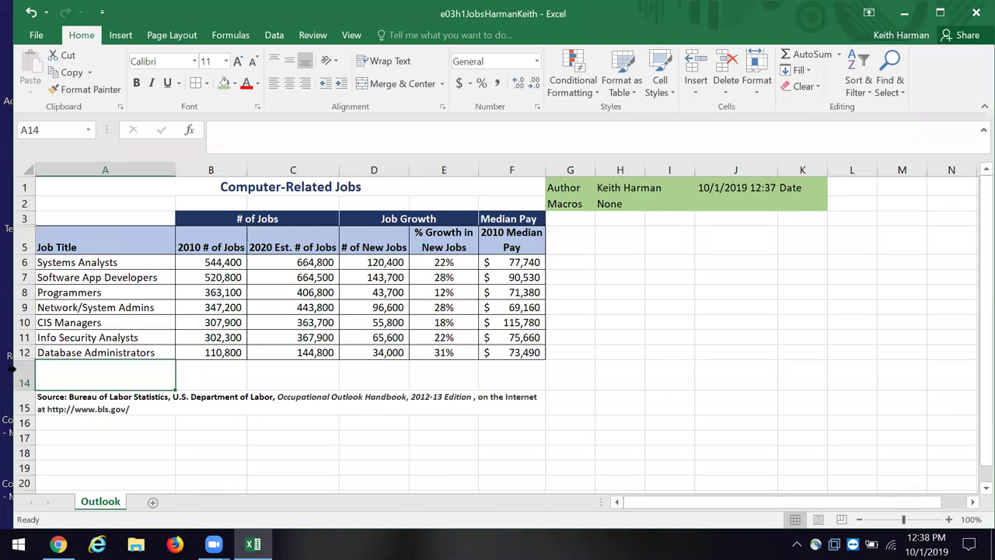
pyautogui.moveTo(22, 361); pyautogui.dragTo(19, 377)
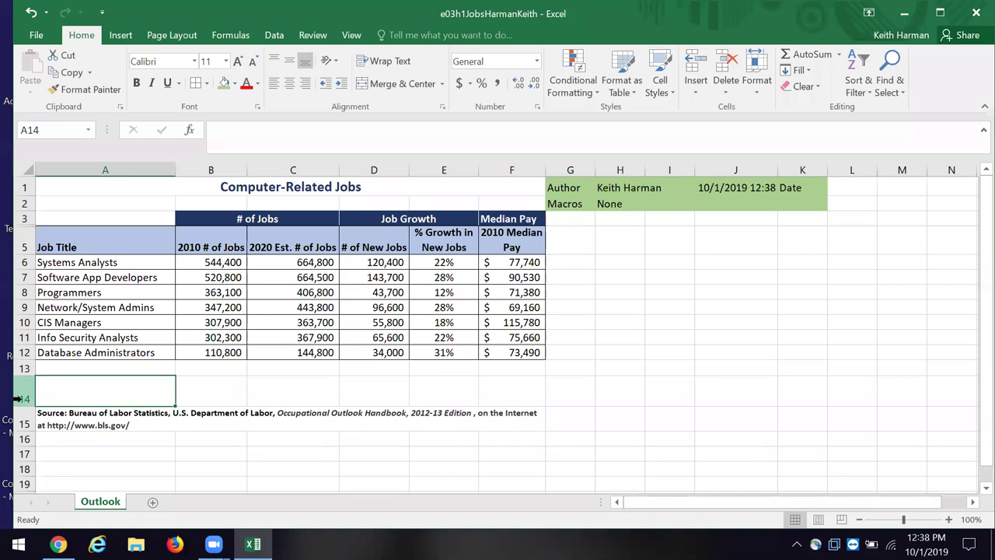
# Step: Enlarge row 13, delete the extra blank row 14, and type TOTALS in A13
pyautogui.moveTo(29, 375); pyautogui.dragTo(29, 381)
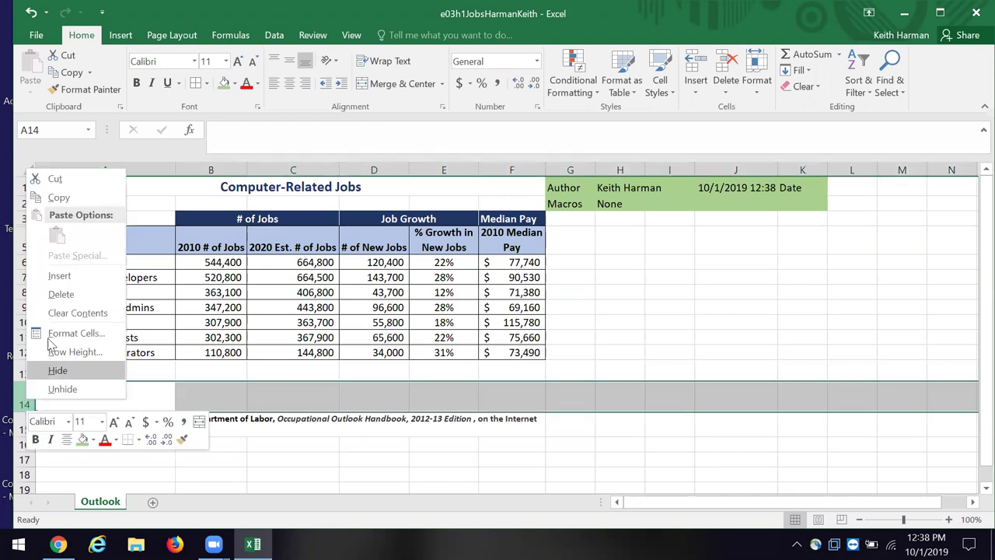
pyautogui.click(66, 301)
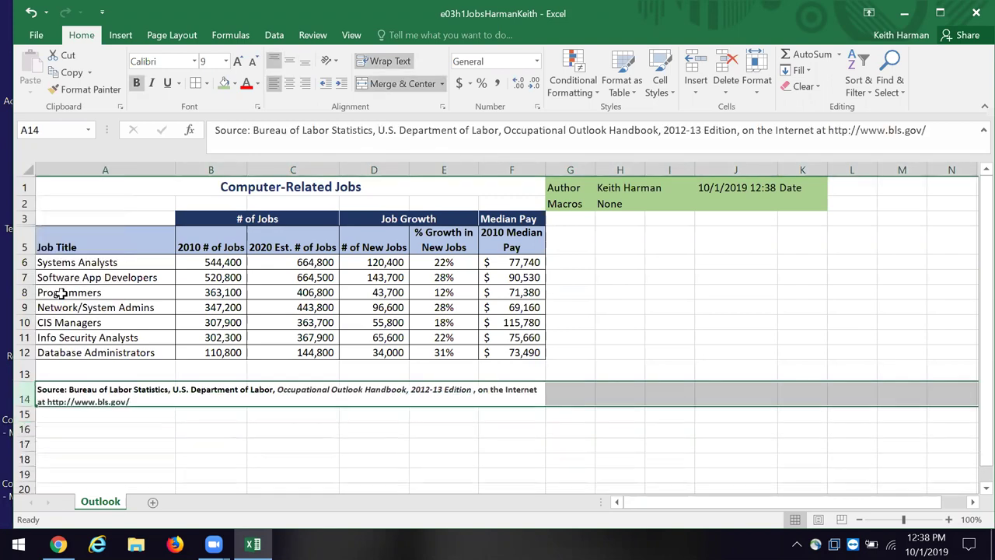
pyautogui.click(229, 431)
pyautogui.click(95, 373)
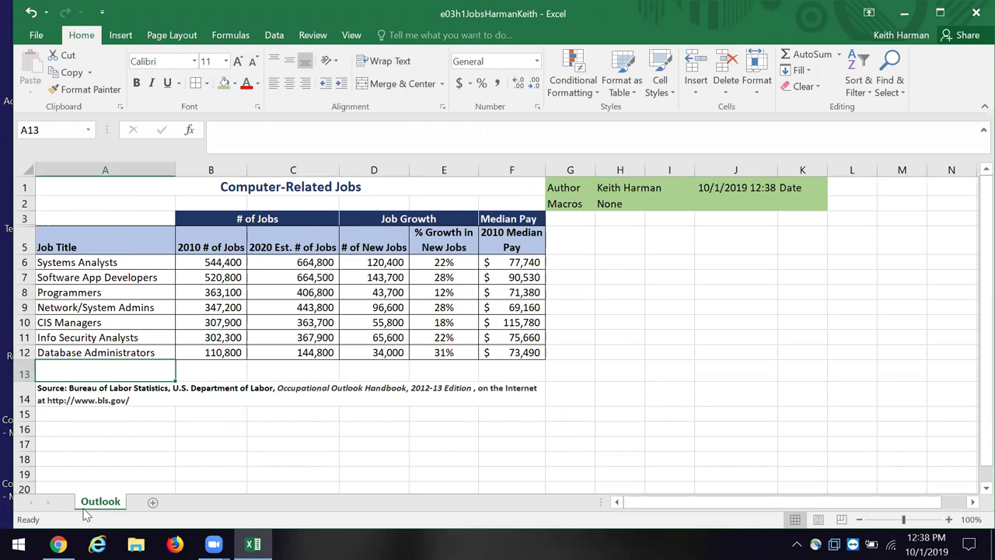
pyautogui.write('TOTA')
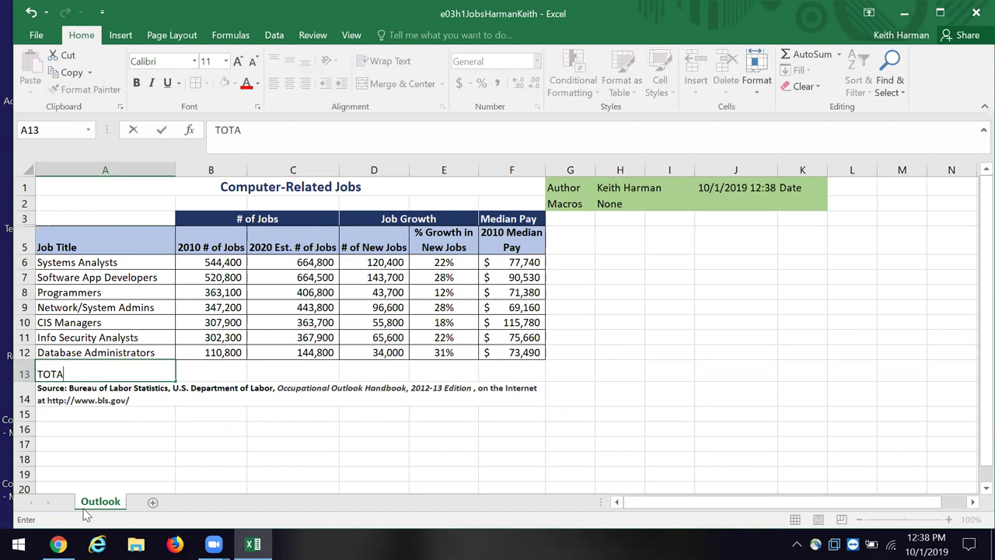
pyautogui.write('LS')
# Step: Commit the TOTALS label in cell A13
pyautogui.click(208, 367)
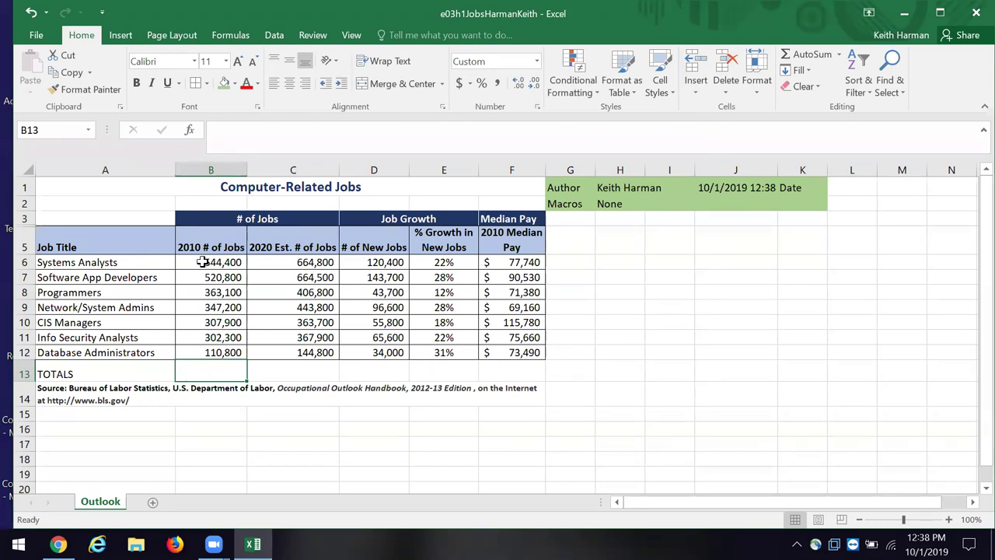
pyautogui.click(202, 262)
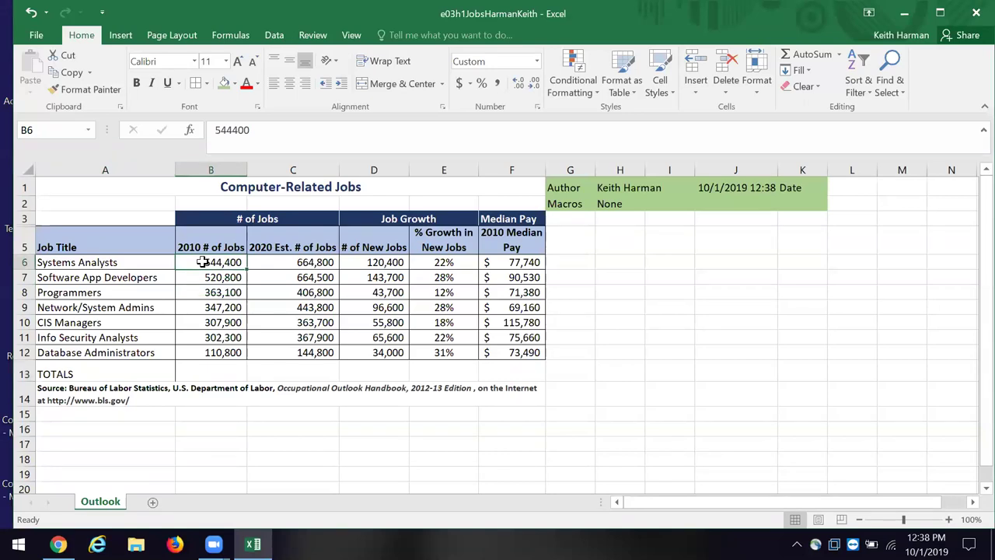
# Step: AutoSum B6:B13 so B13 totals the 2010 jobs at 2,496,500
pyautogui.moveTo(203, 262); pyautogui.dragTo(200, 363)
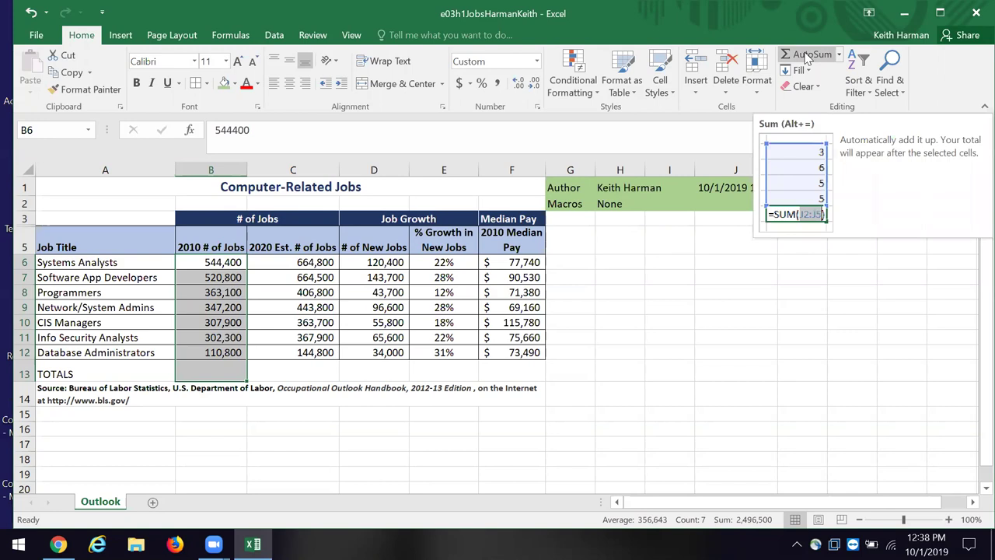
pyautogui.click(807, 56)
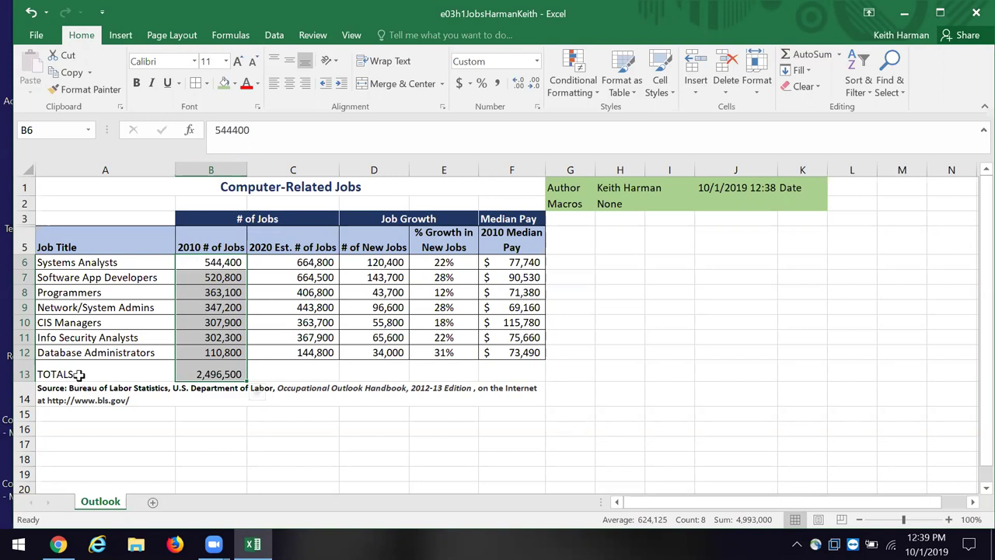
# Step: Make the TOTALS label in A13 bold
pyautogui.click(79, 375)
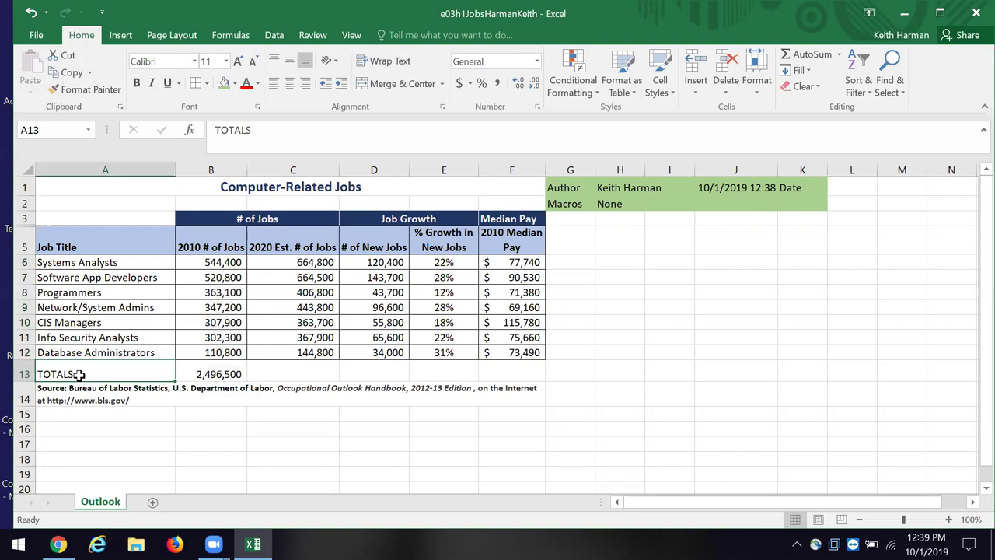
pyautogui.click(136, 83)
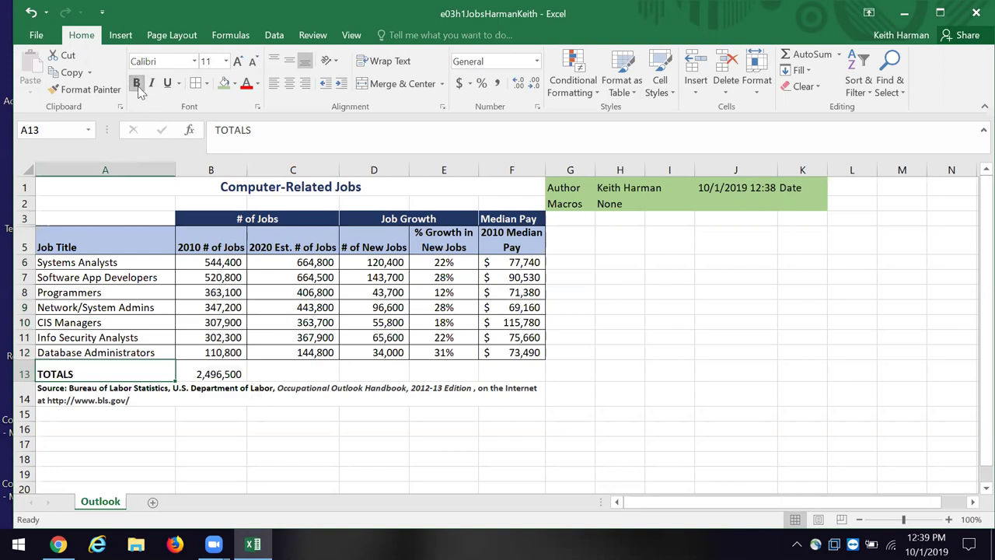
pyautogui.click(264, 460)
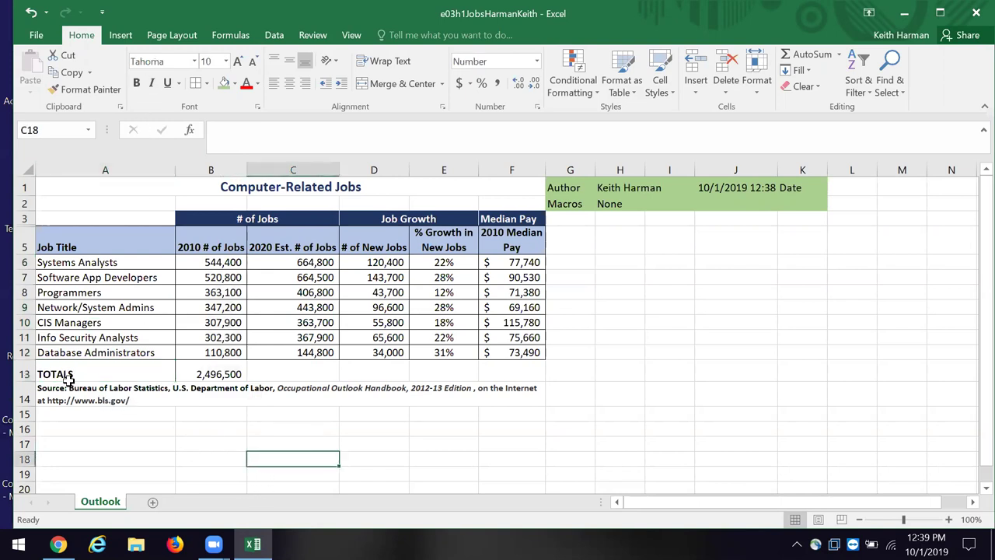
# Step: Fill A13:F13 with Blue, Accent 5, Lighter 40%
pyautogui.click(43, 373)
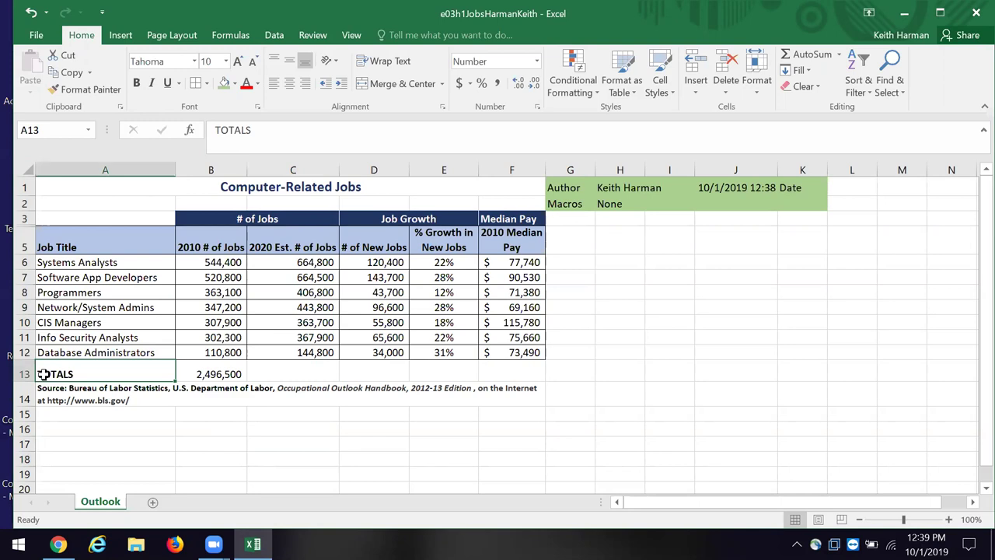
pyautogui.moveTo(42, 374); pyautogui.dragTo(535, 371)
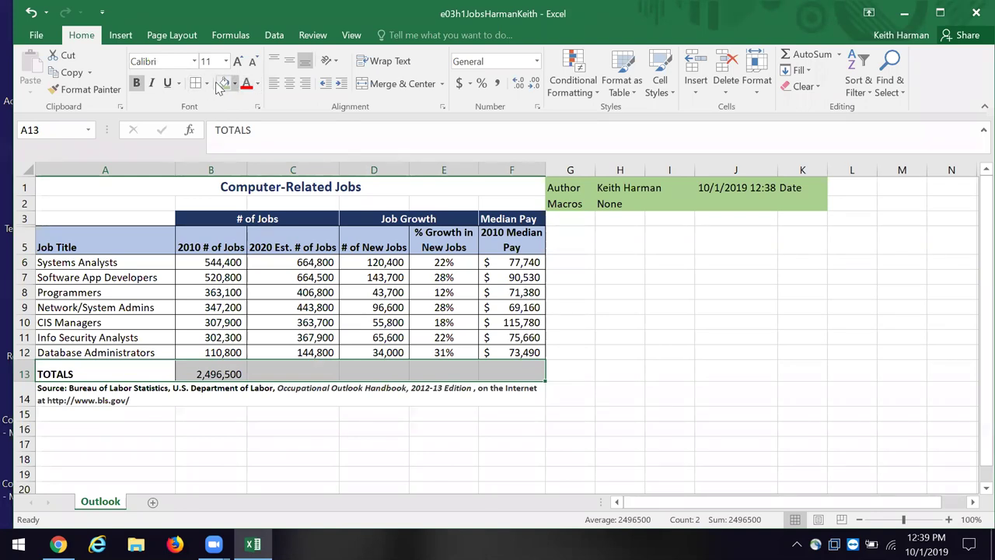
pyautogui.click(235, 84)
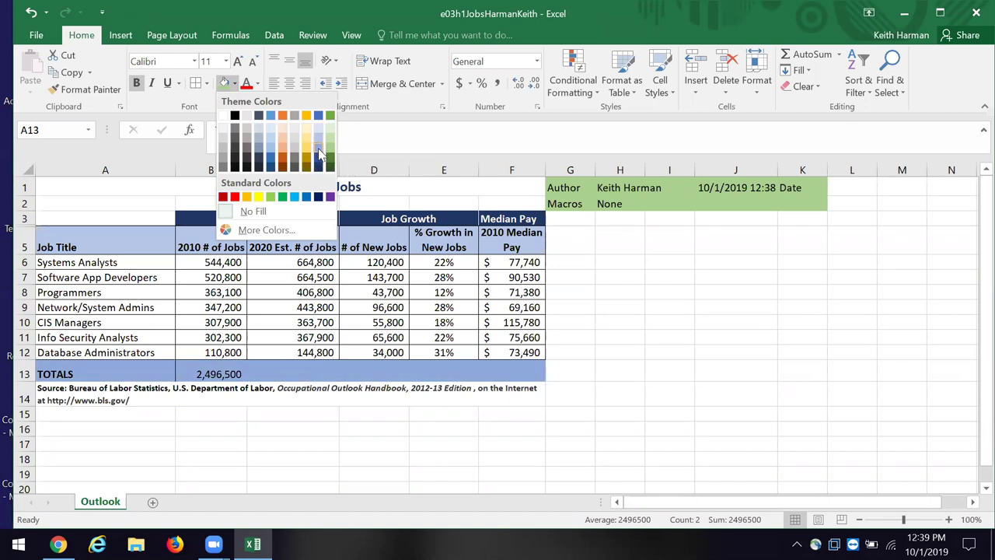
pyautogui.click(318, 153)
pyautogui.click(671, 407)
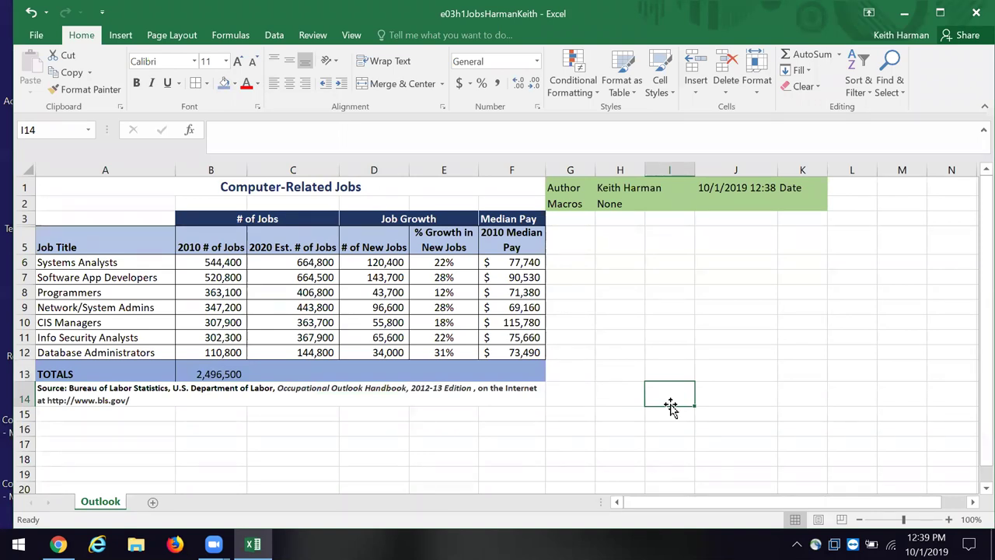
# Step: Copy the B13 SUM formula into C13 and D13, giving 3,056,300 and 559,800
pyautogui.click(202, 373)
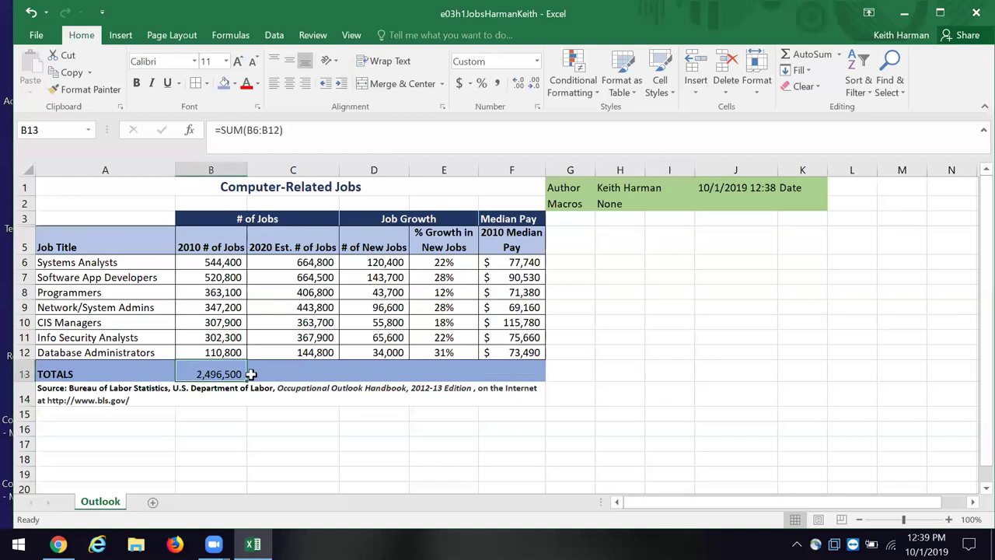
pyautogui.moveTo(250, 379); pyautogui.dragTo(249, 378)
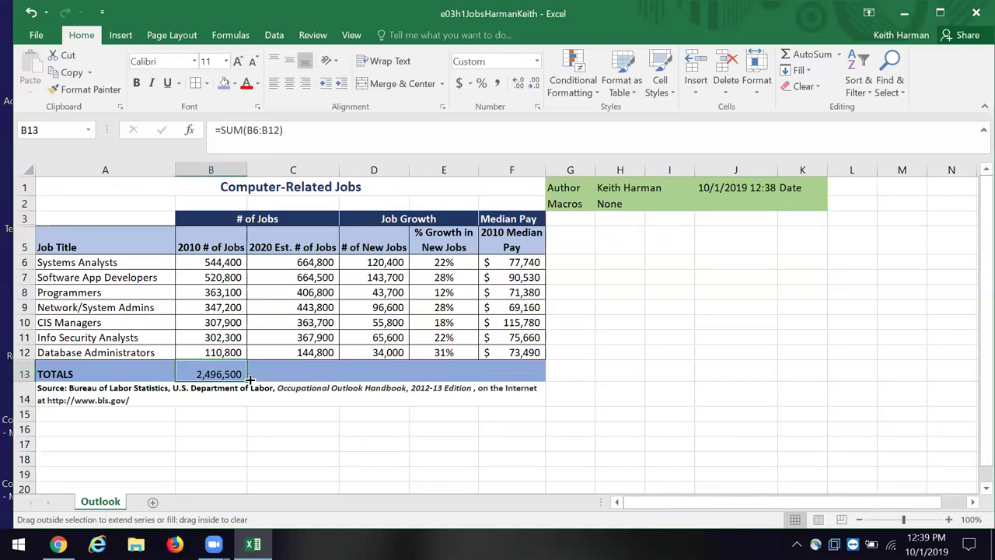
pyautogui.moveTo(250, 379); pyautogui.dragTo(398, 403)
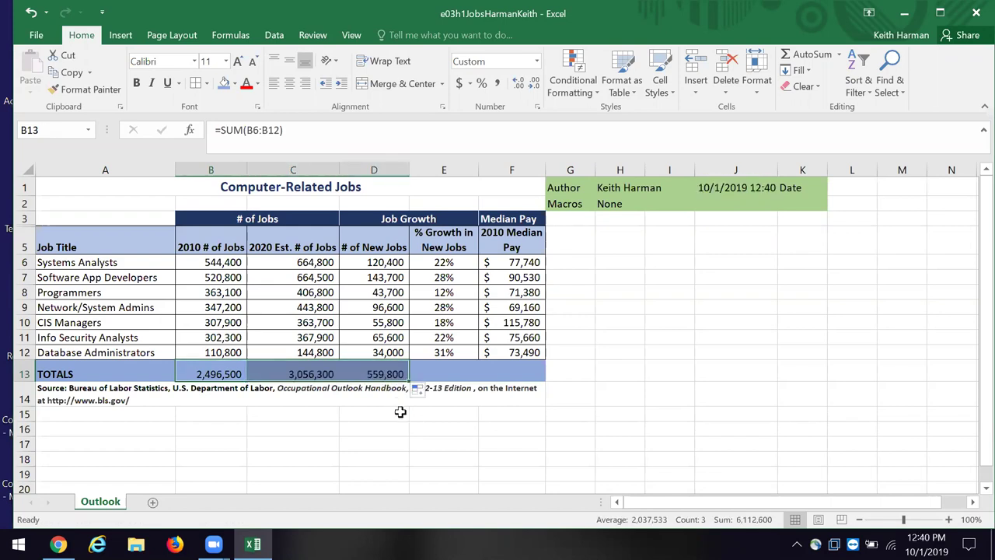
pyautogui.click(410, 411)
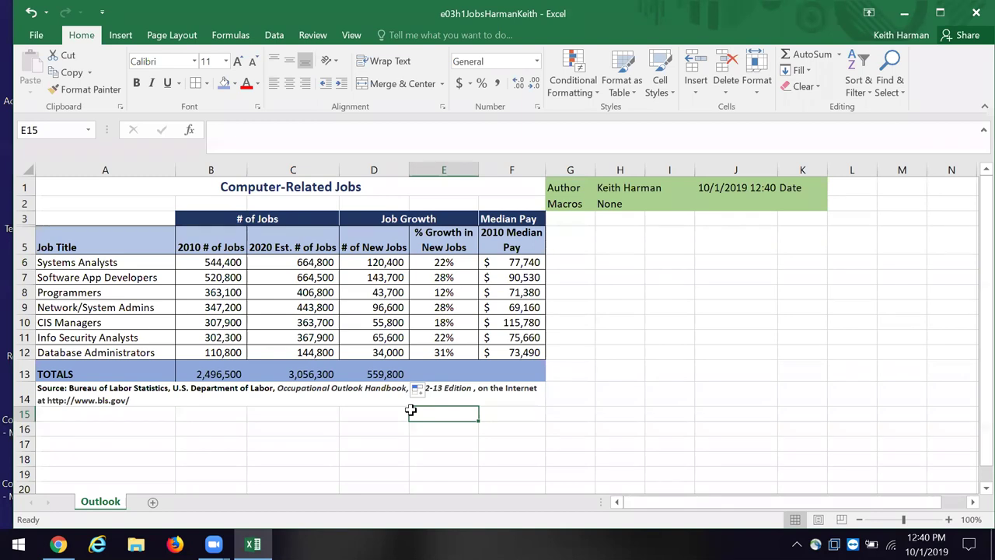
pyautogui.click(433, 374)
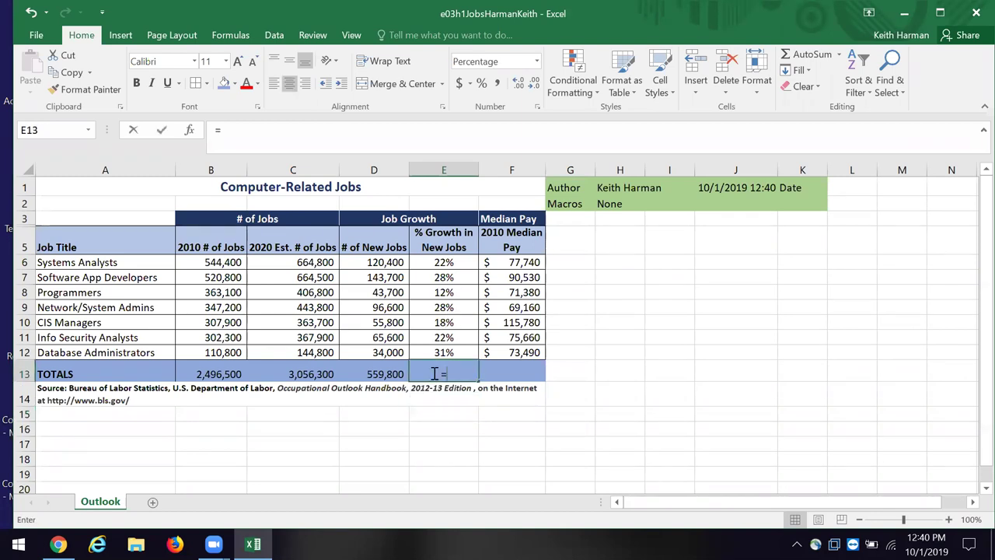
# Step: Enter =AVERAGE(E6:E12) in E13 so it shows 23% average growth
pyautogui.write('=av')
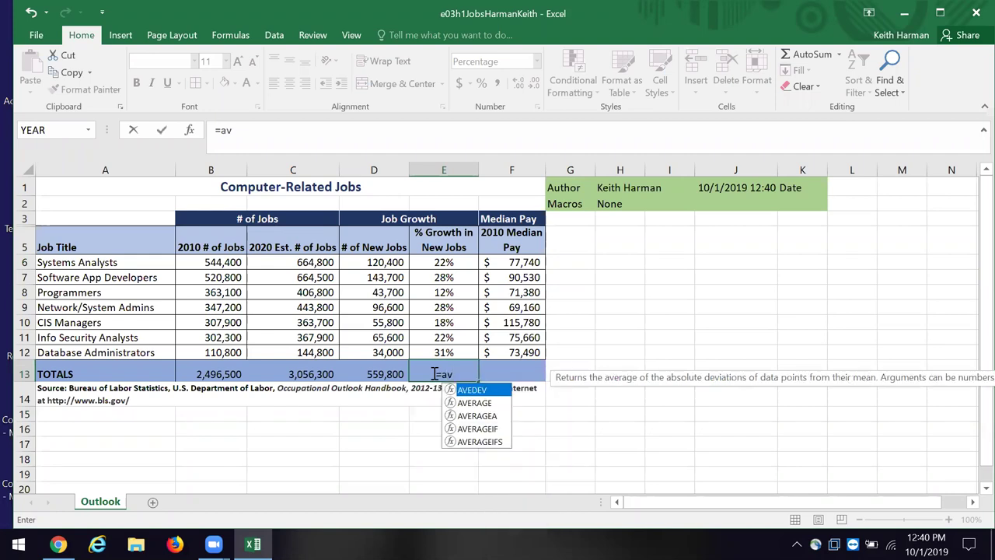
pyautogui.doubleClick(479, 401)
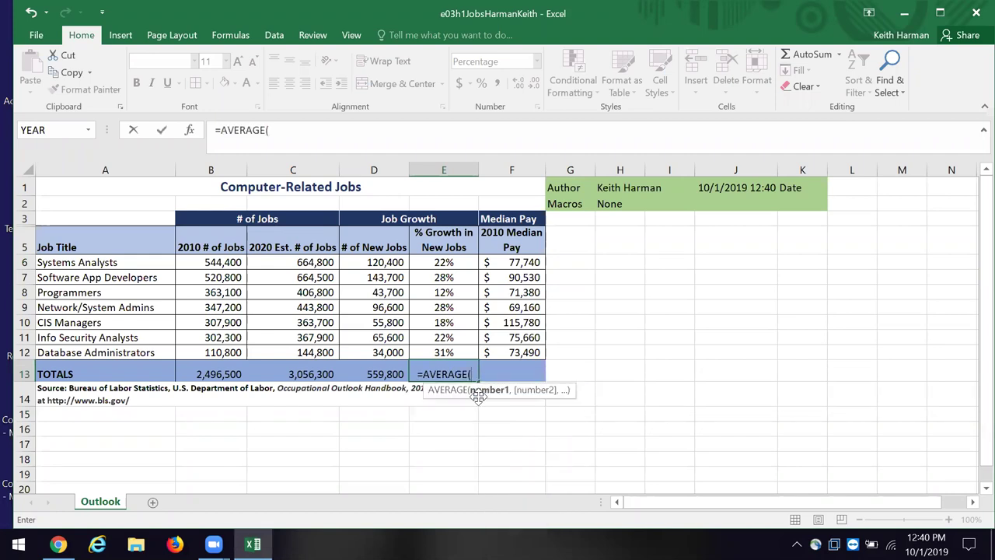
pyautogui.moveTo(451, 259); pyautogui.dragTo(453, 348)
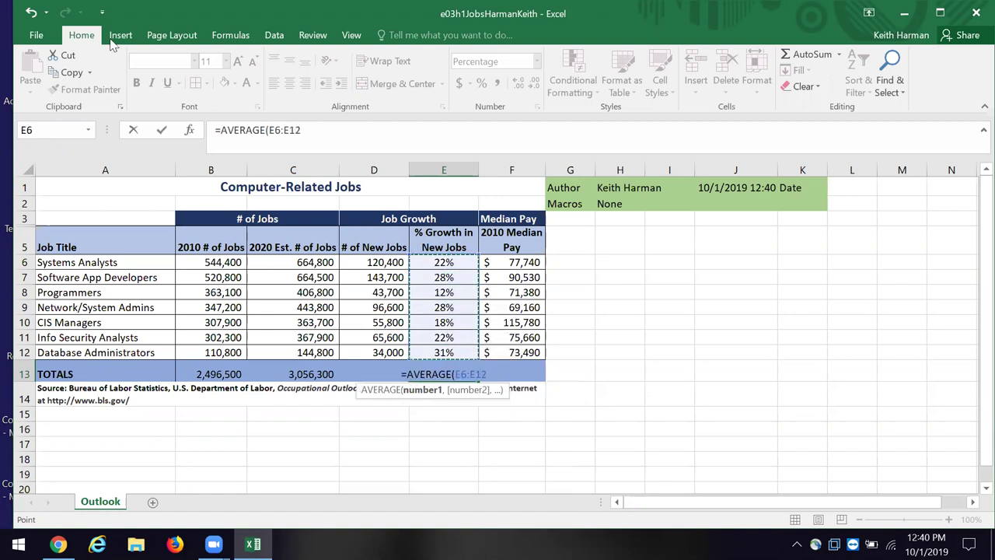
pyautogui.click(161, 132)
pyautogui.click(748, 366)
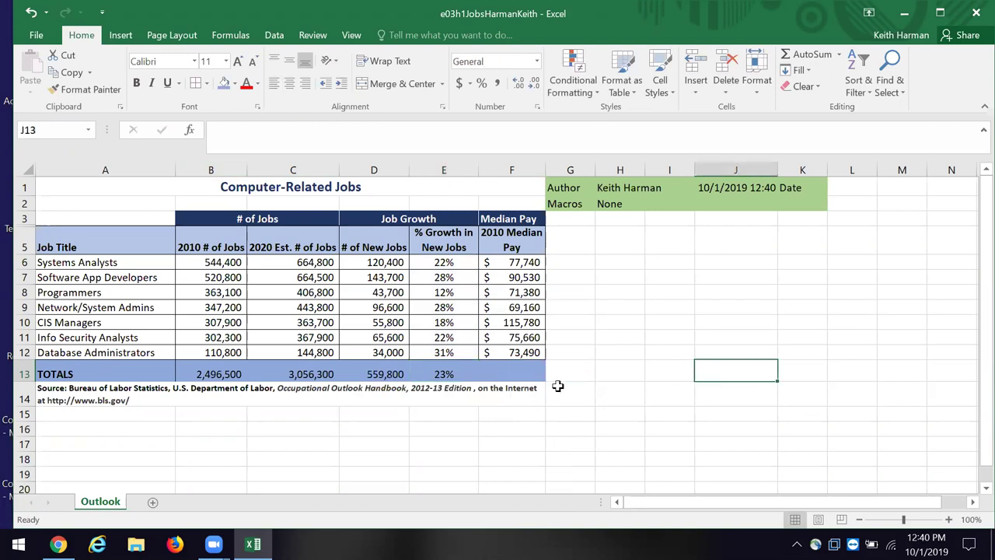
pyautogui.click(507, 374)
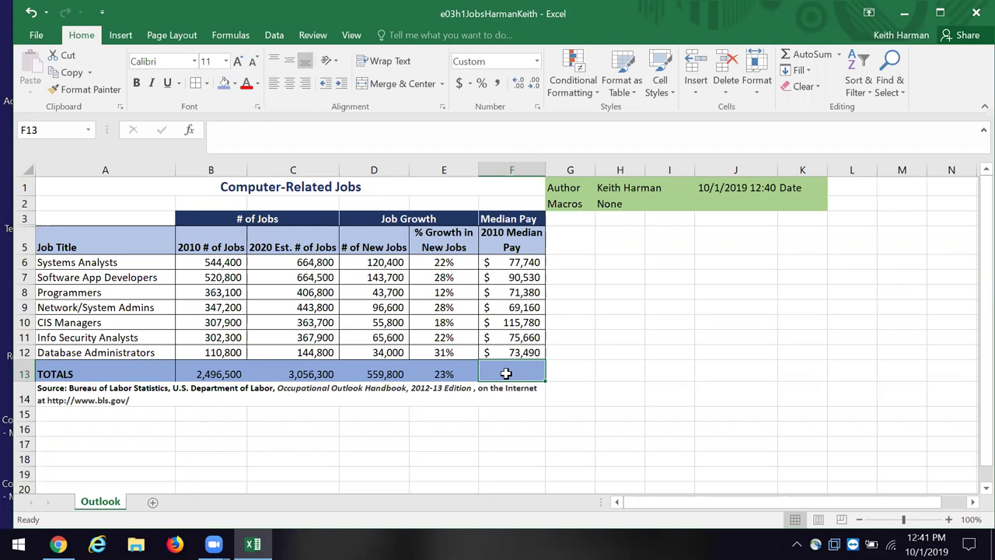
pyautogui.click(566, 266)
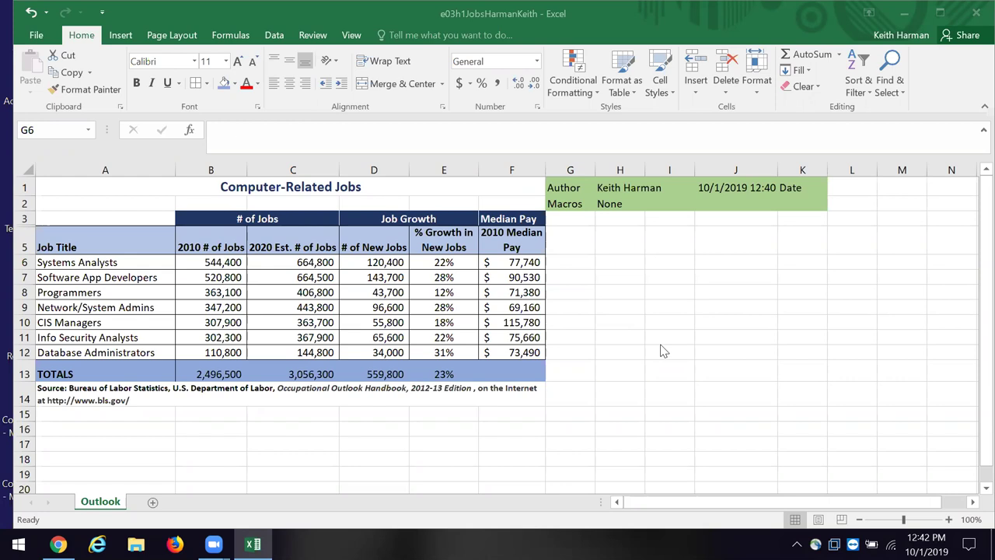
pyautogui.click(220, 262)
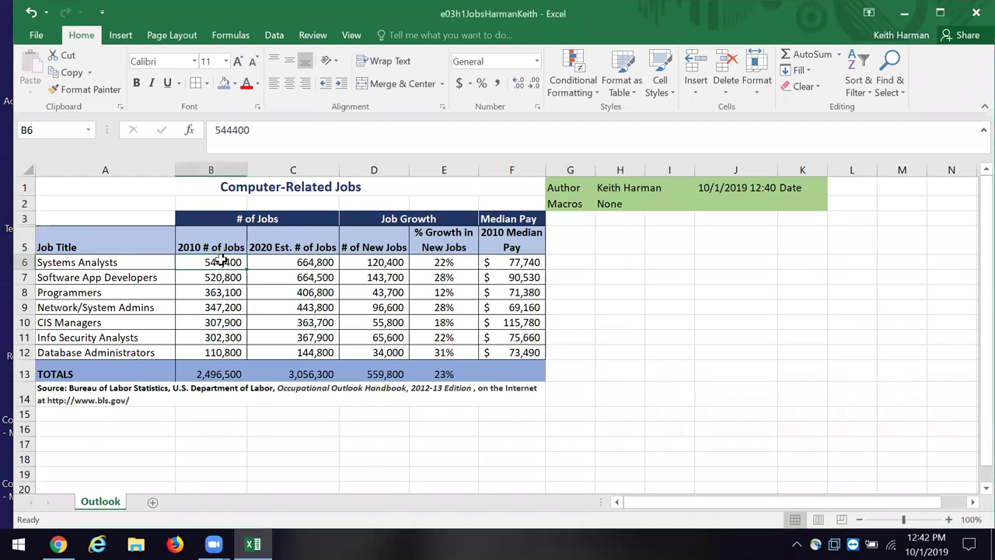
# Step: Select the 2010 job counts B6:B12 and browse the Conditional Formatting Data Bars options
pyautogui.moveTo(221, 262); pyautogui.dragTo(230, 352)
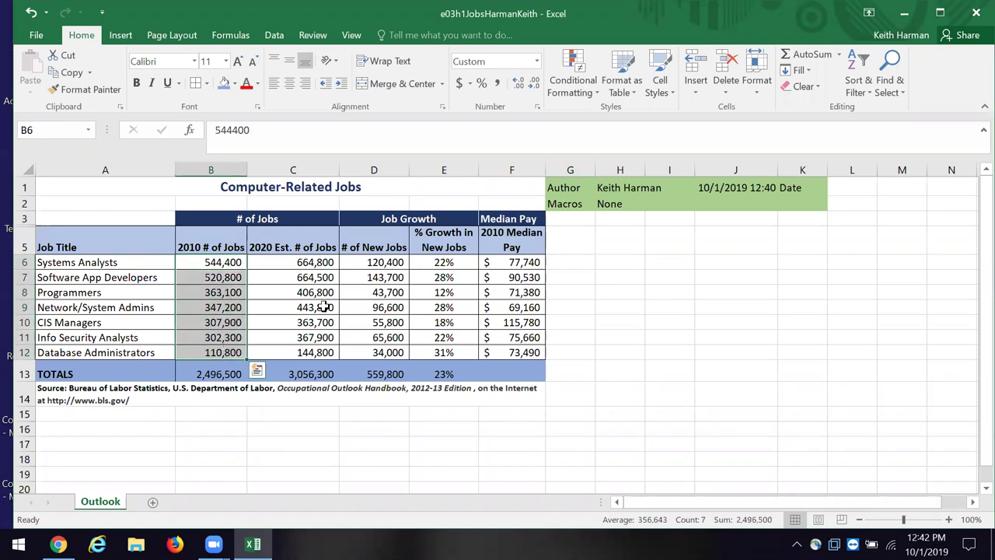
pyautogui.click(594, 90)
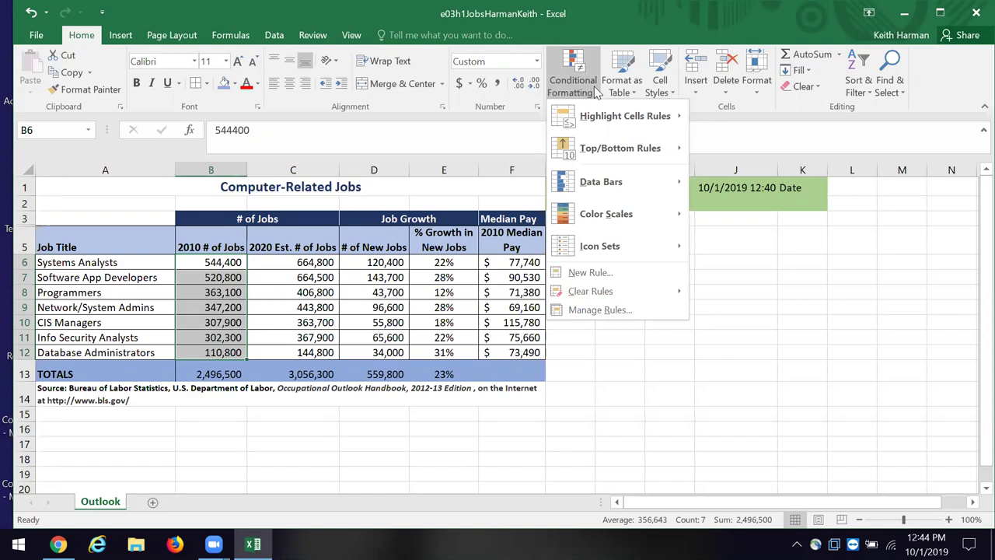
pyautogui.moveTo(605, 113)
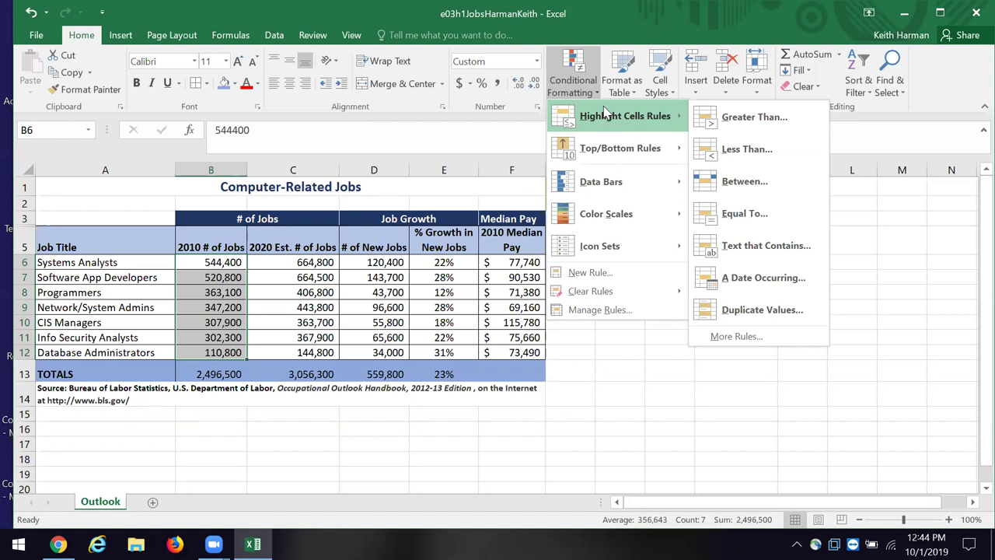
pyautogui.moveTo(609, 148)
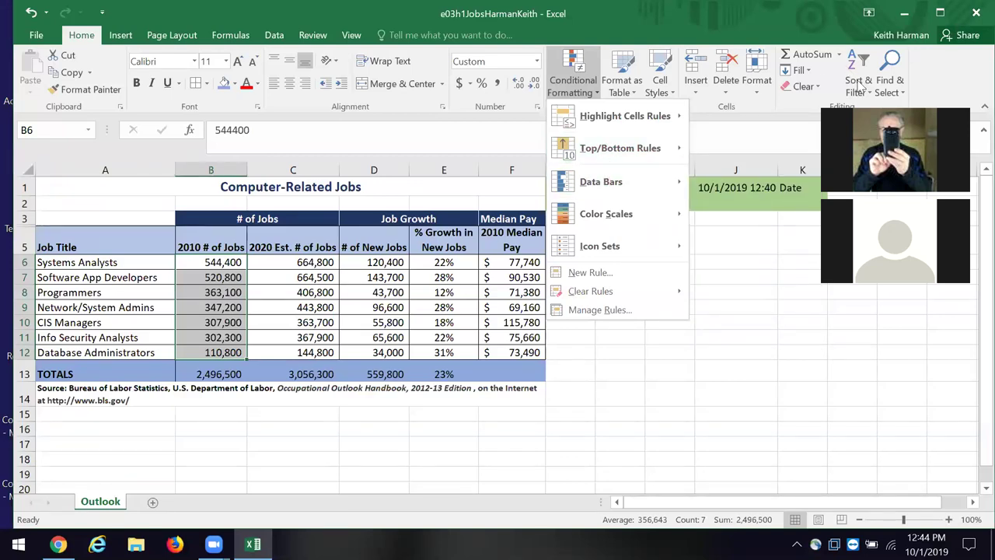
pyautogui.press('Escape')
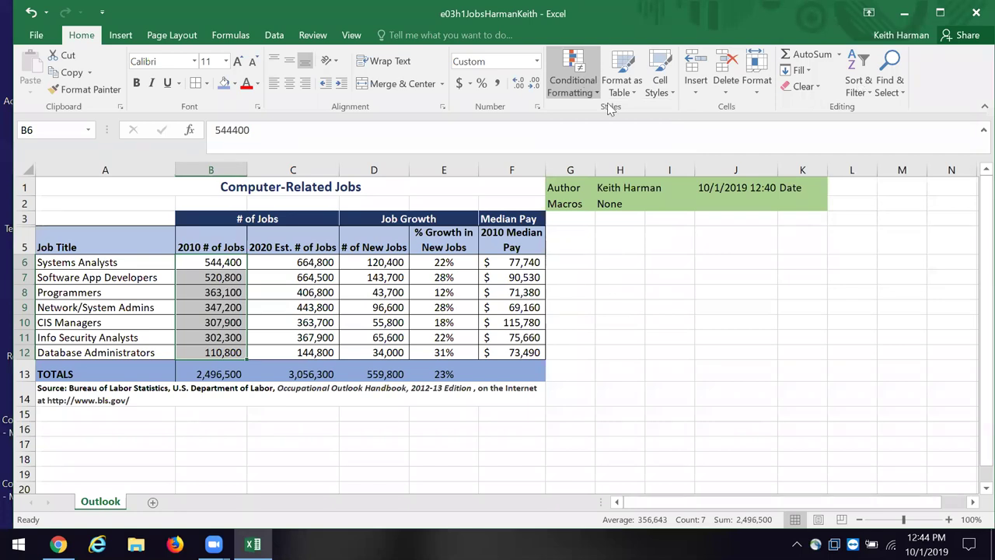
pyautogui.click(573, 82)
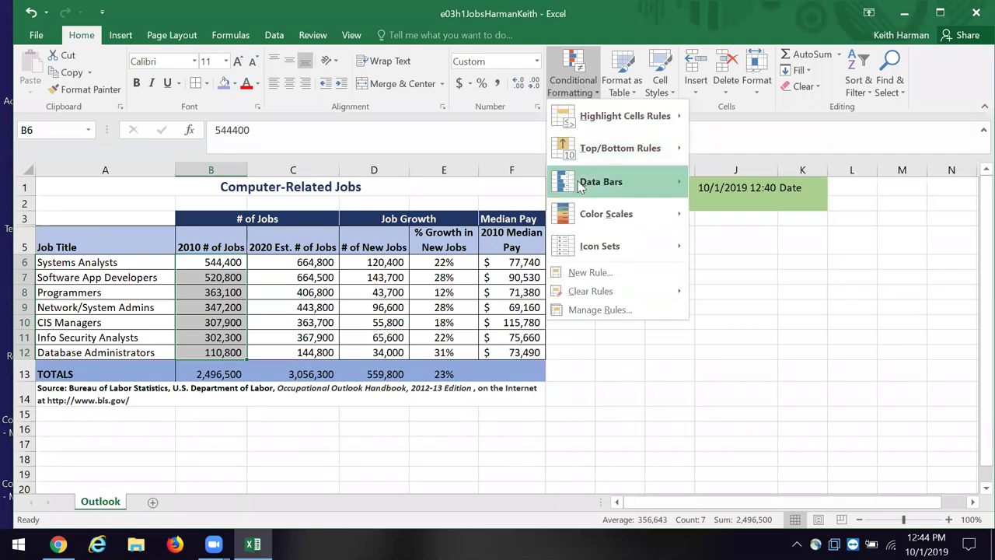
# Step: Apply the Green-Yellow-Red Color Scale to B6:B12, greenest at 544,400 and red at 110,800
pyautogui.moveTo(579, 185)
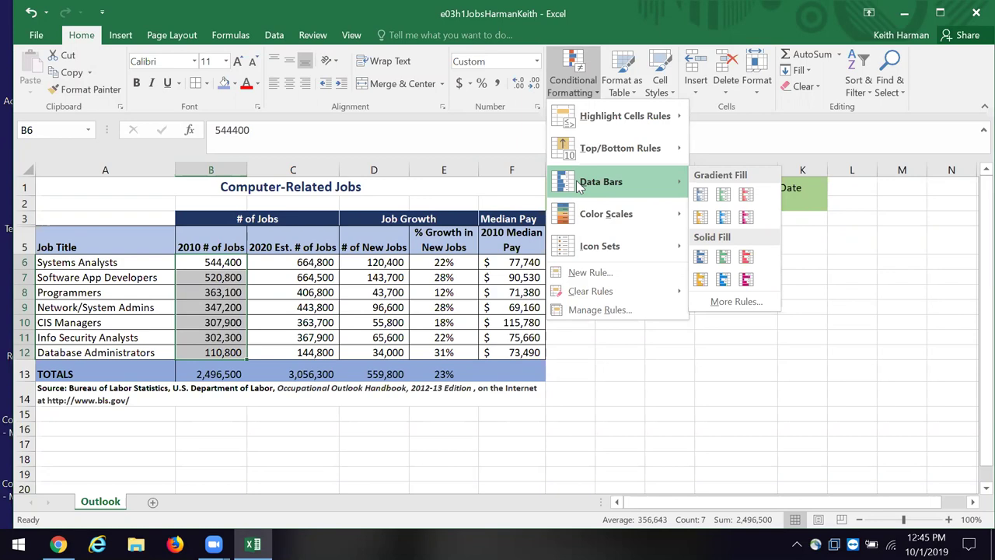
pyautogui.moveTo(577, 218)
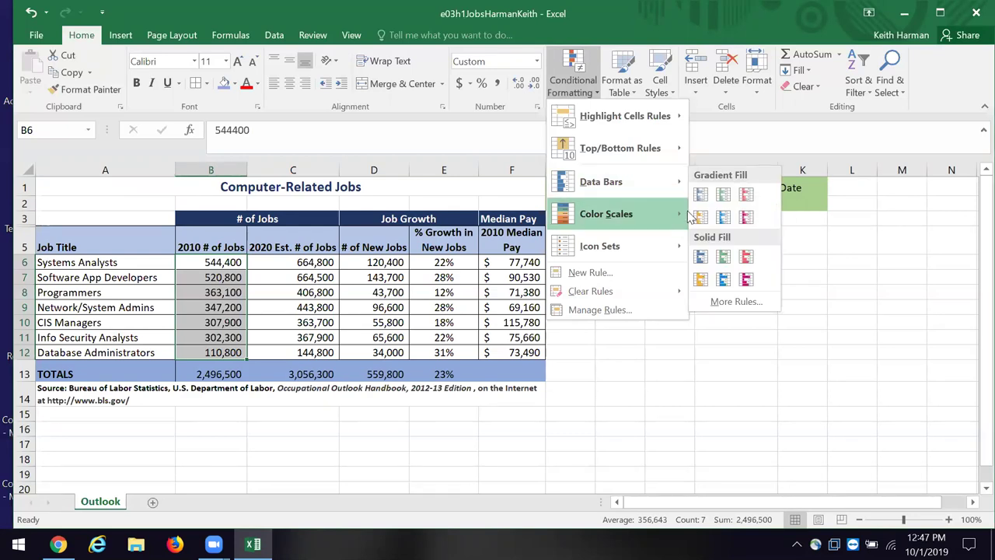
pyautogui.moveTo(636, 207)
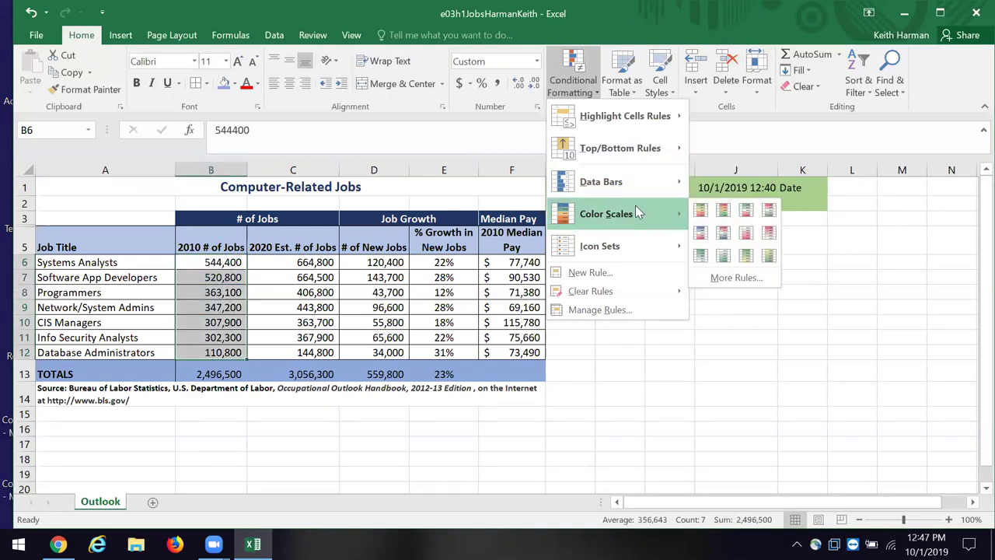
pyautogui.click(699, 208)
pyautogui.click(967, 394)
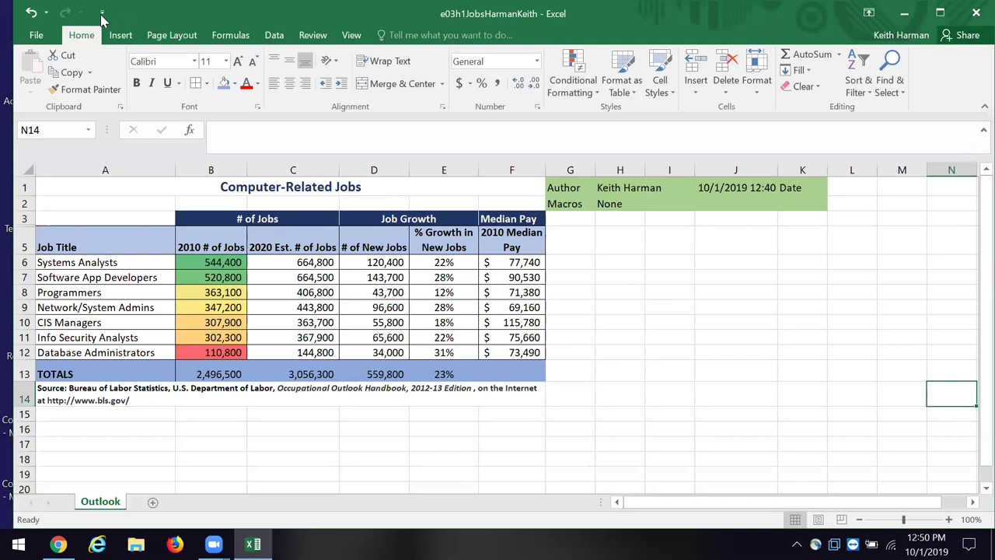
pyautogui.click(30, 12)
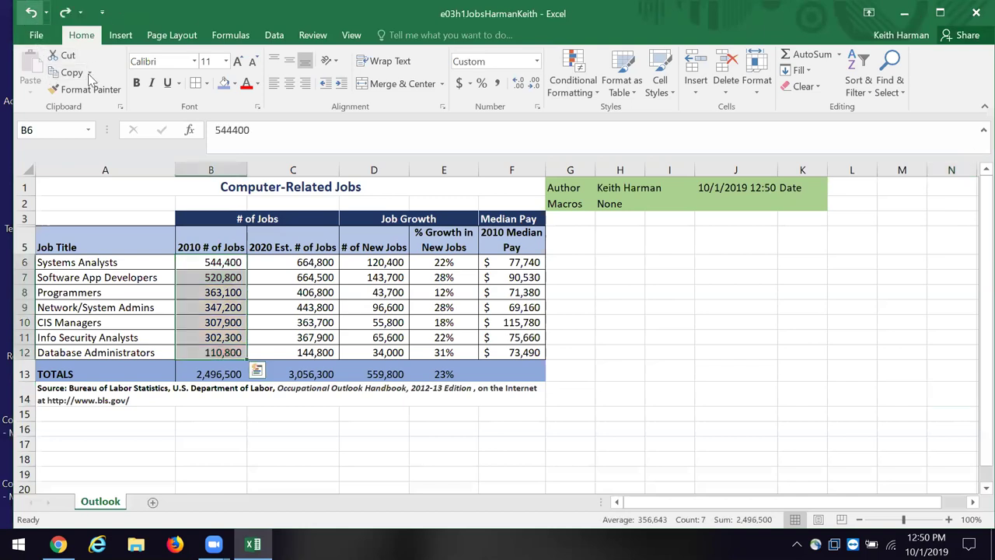
pyautogui.click(596, 86)
pyautogui.moveTo(590, 124)
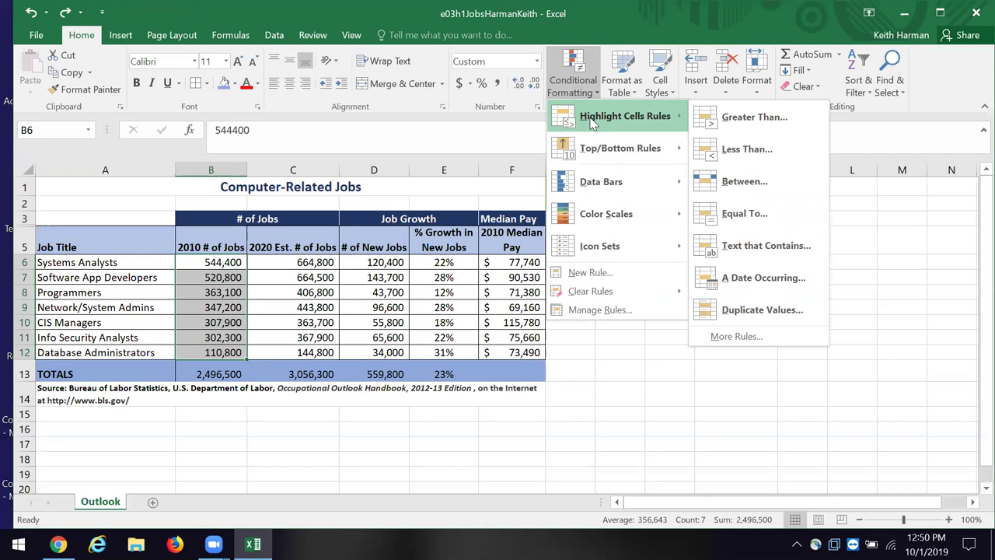
pyautogui.moveTo(600, 146)
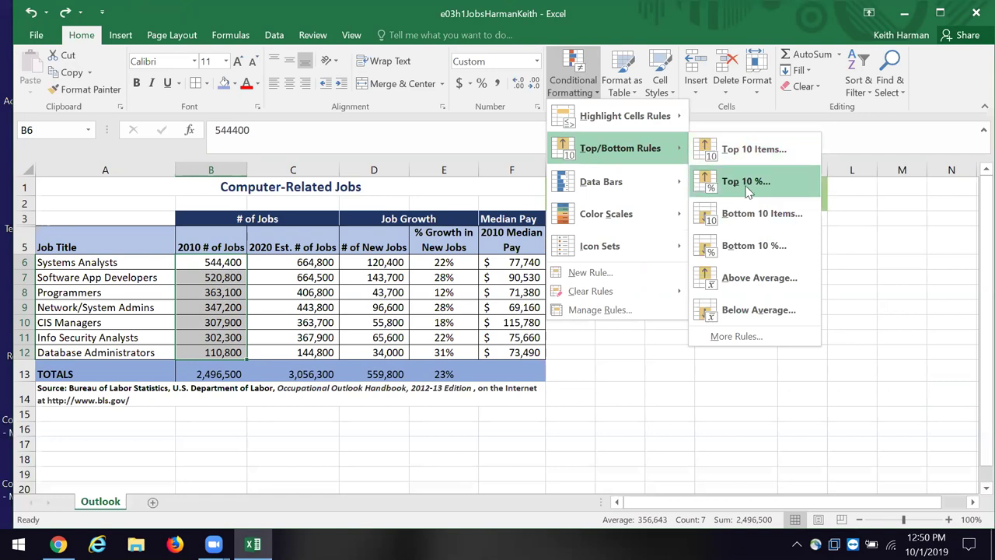
pyautogui.click(745, 183)
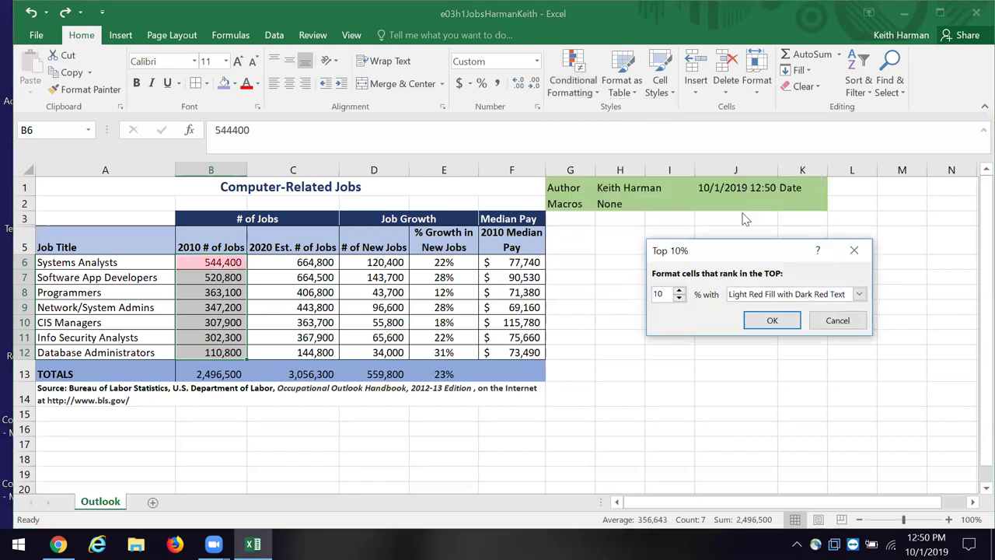
pyautogui.click(860, 295)
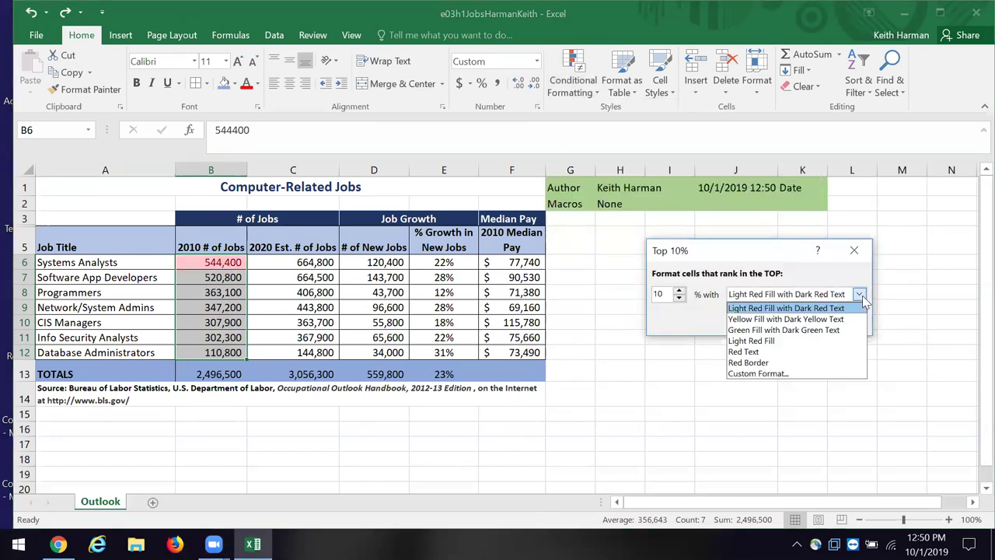
pyautogui.click(845, 331)
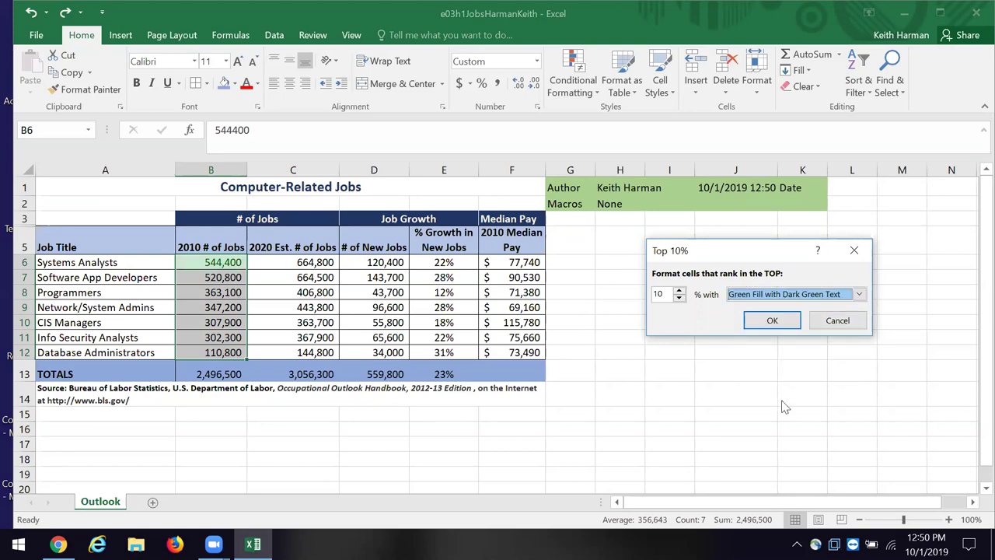
pyautogui.click(837, 320)
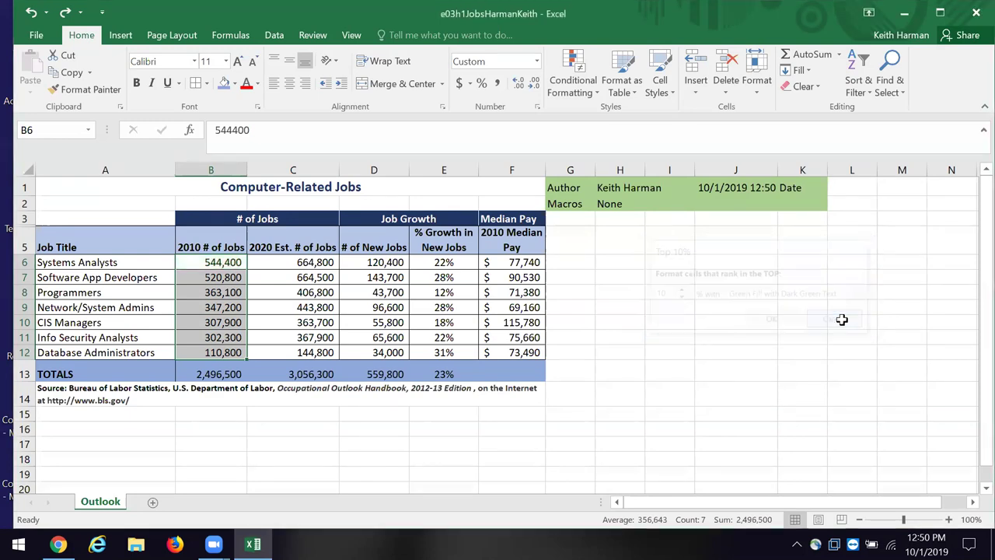
# Step: Try a Top 10% rule with Green Fill with Dark Green Text, then cancel it
pyautogui.click(594, 79)
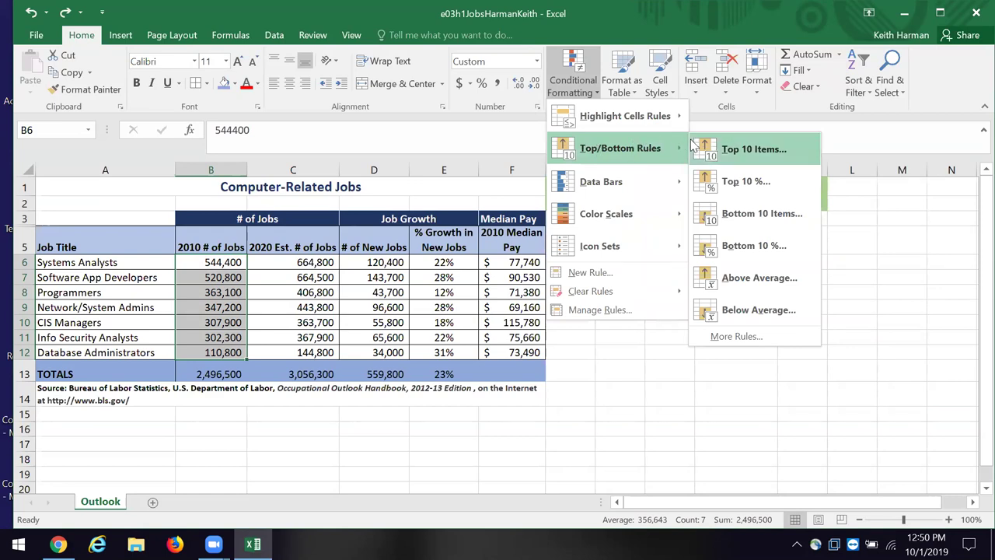
pyautogui.click(707, 183)
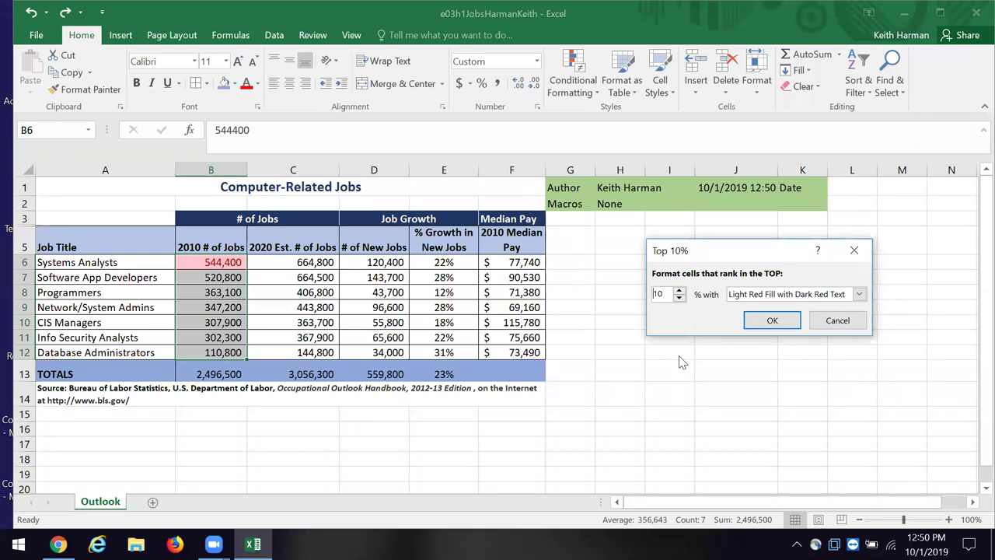
pyautogui.click(859, 295)
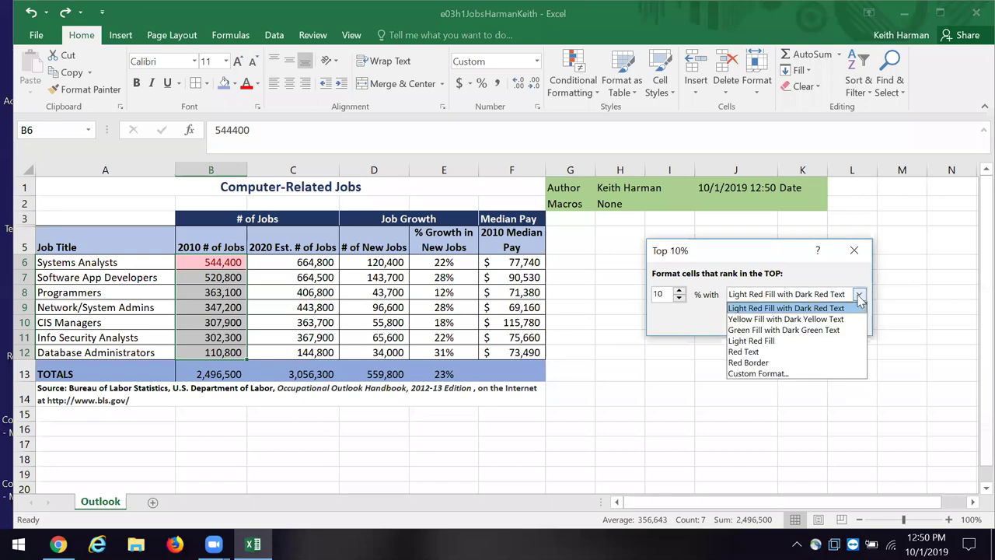
pyautogui.click(835, 334)
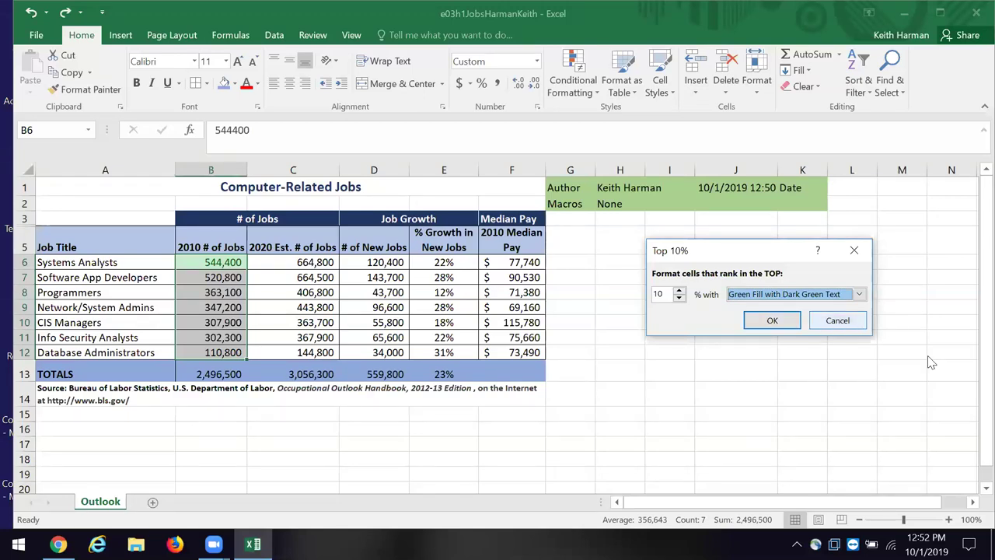
pyautogui.click(836, 322)
pyautogui.click(822, 322)
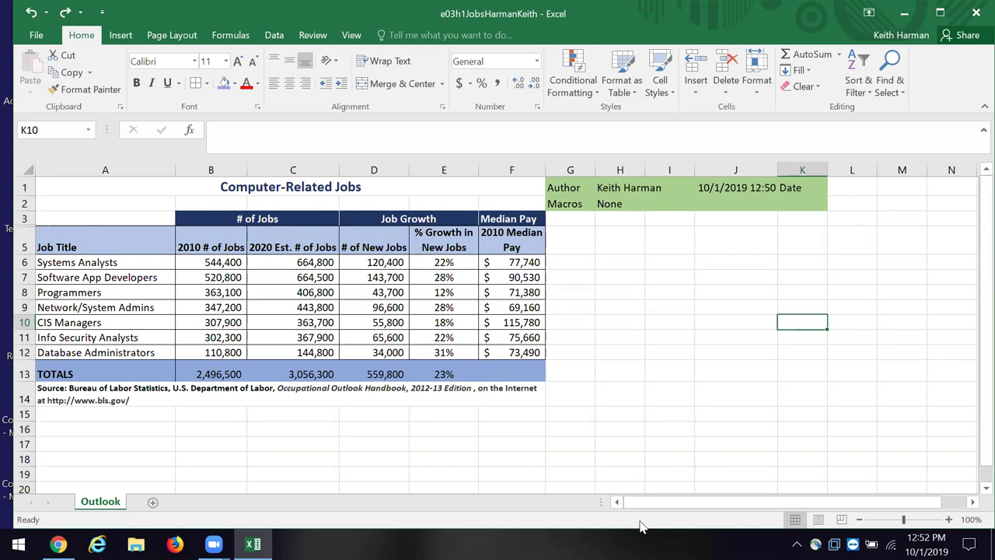
# Step: Select the job table range A5:F12 and bring up the Sort & Filter options
pyautogui.moveTo(69, 250); pyautogui.dragTo(526, 351)
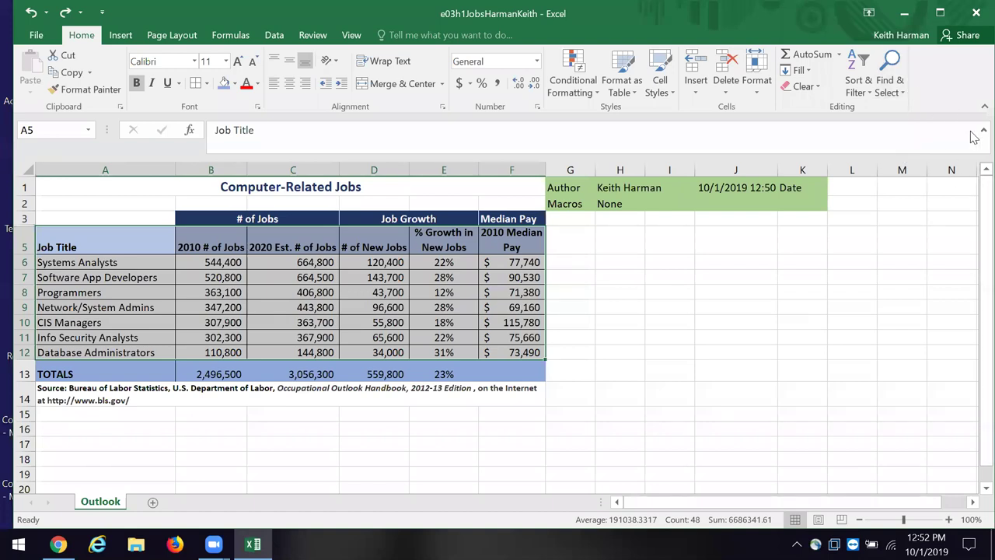
pyautogui.click(863, 87)
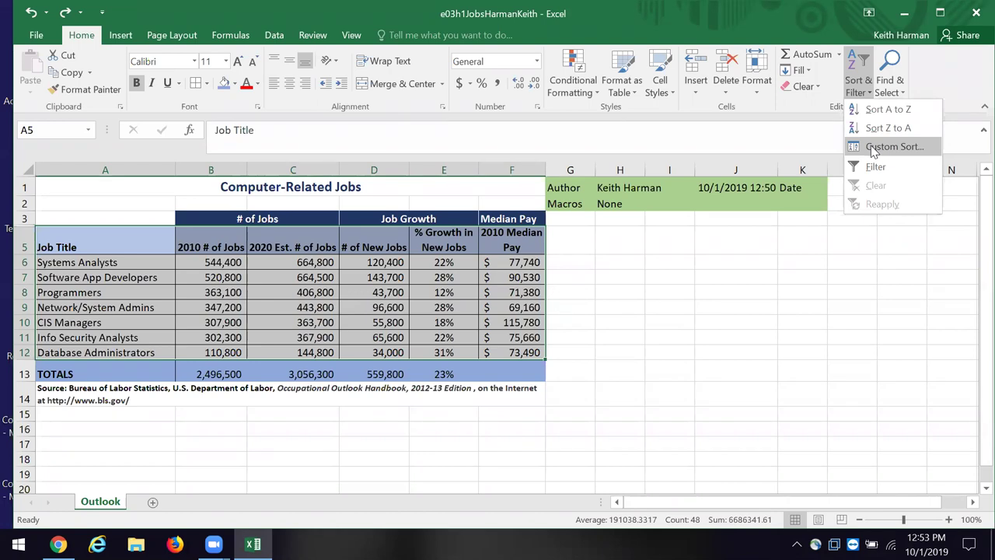
# Step: Custom-sort the job rows by # of New Jobs, Largest to Smallest, putting Software App Developers first
pyautogui.click(871, 147)
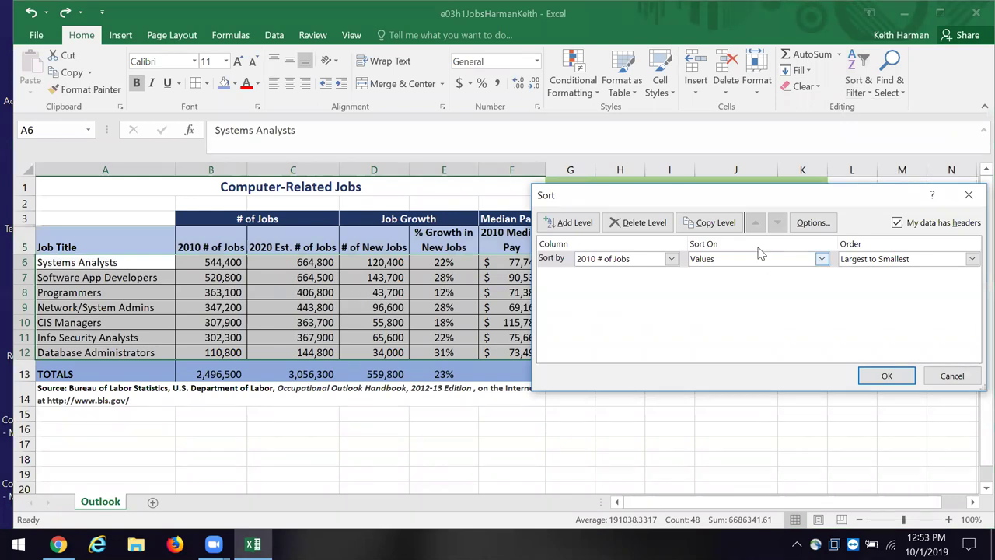
pyautogui.moveTo(697, 189); pyautogui.dragTo(529, 204)
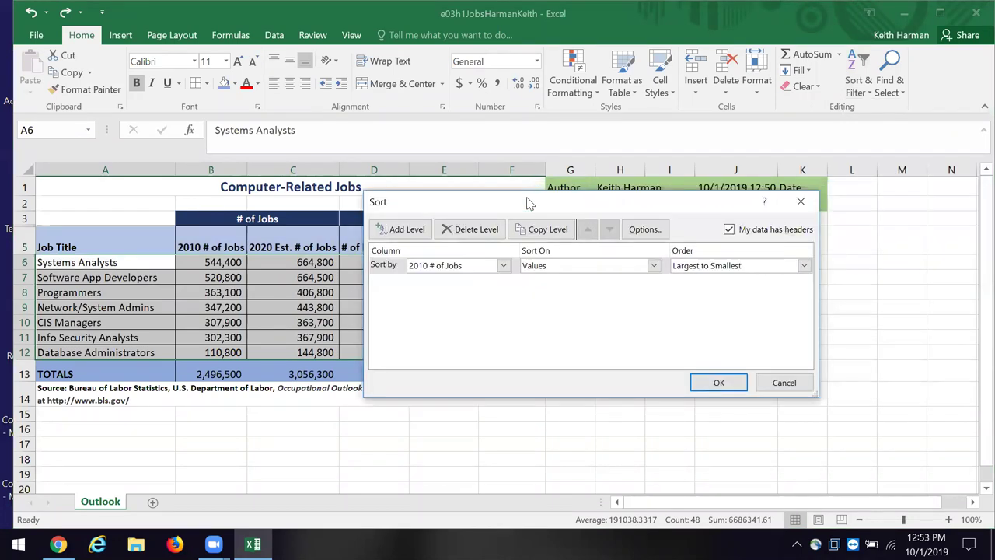
pyautogui.click(501, 267)
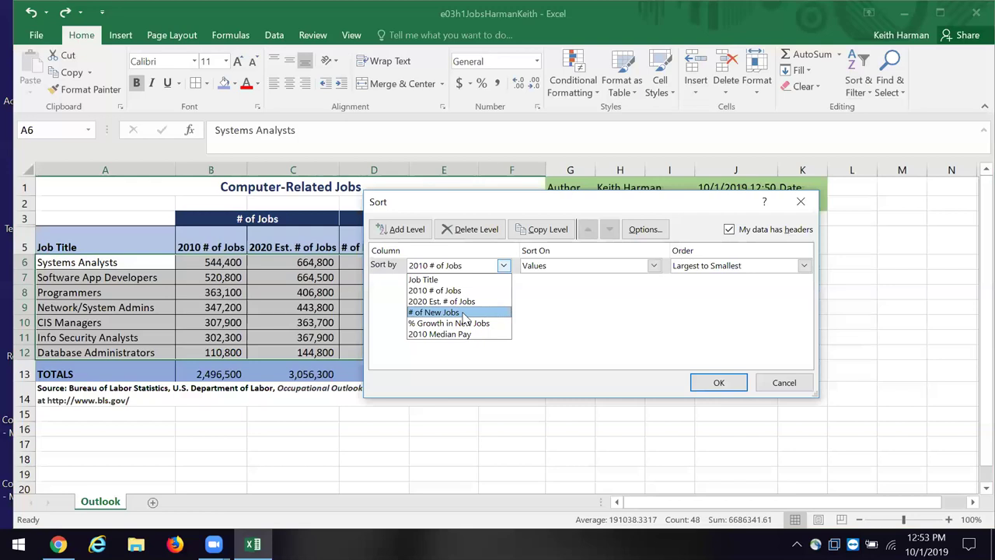
pyautogui.click(459, 312)
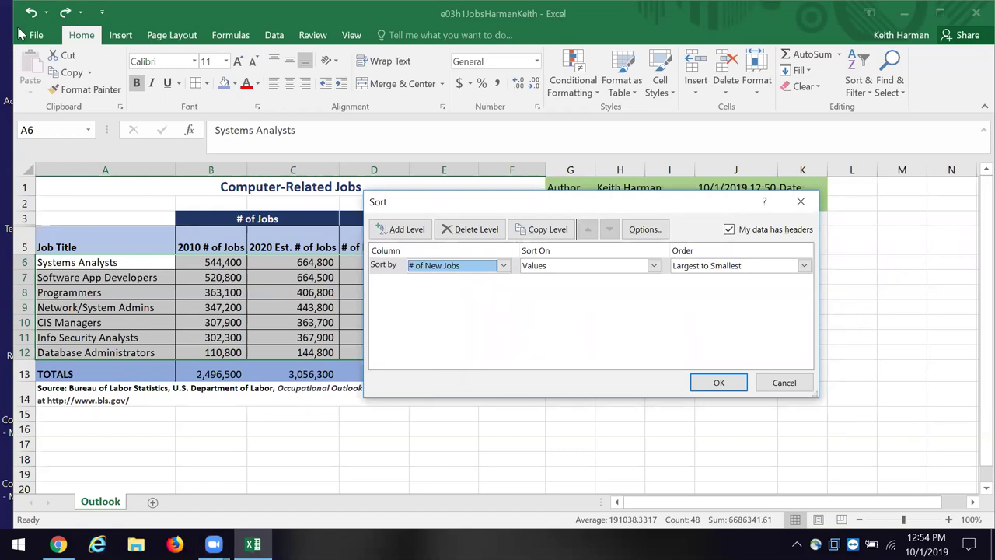
pyautogui.click(709, 384)
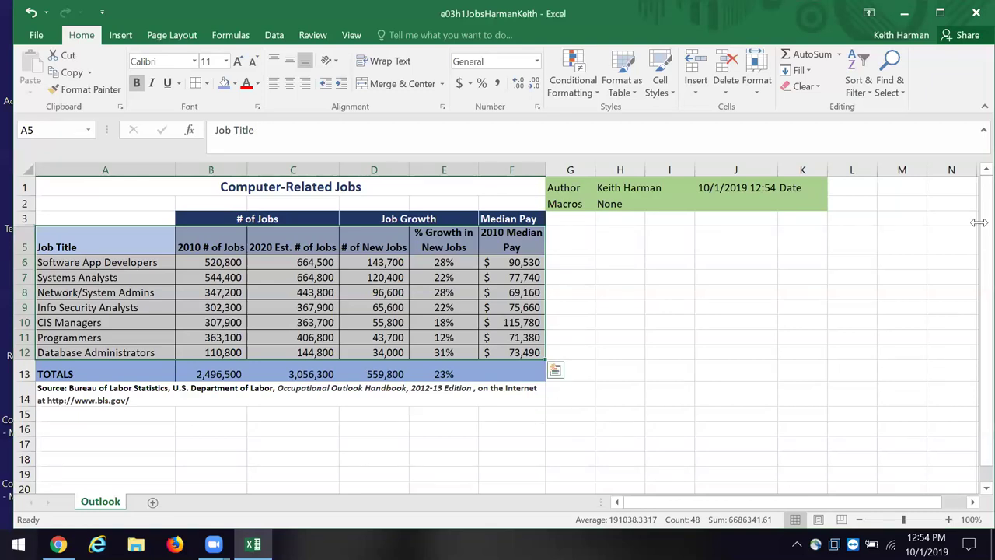
pyautogui.click(859, 86)
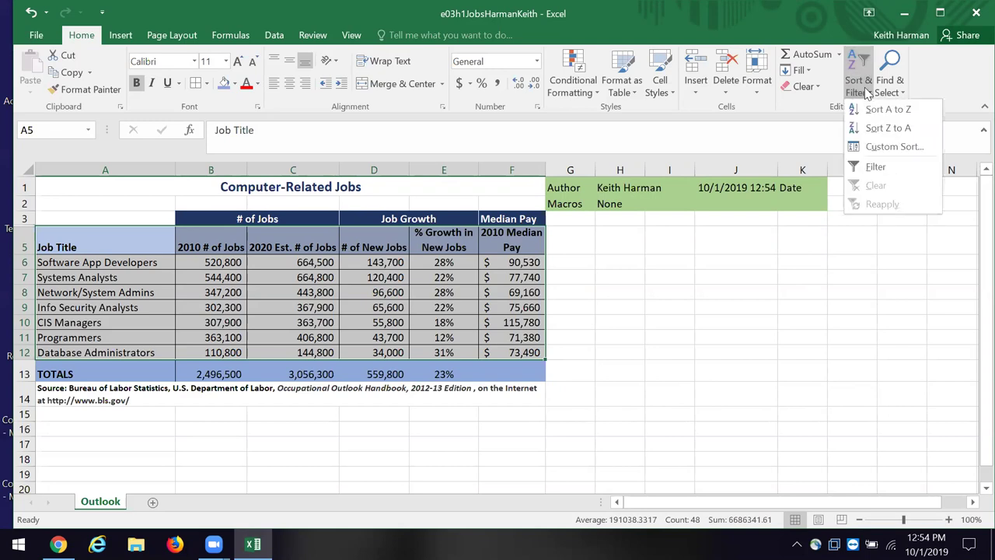
# Step: Add a second sort level on 2010 Median Pay, Largest to Smallest, after # of New Jobs
pyautogui.click(893, 146)
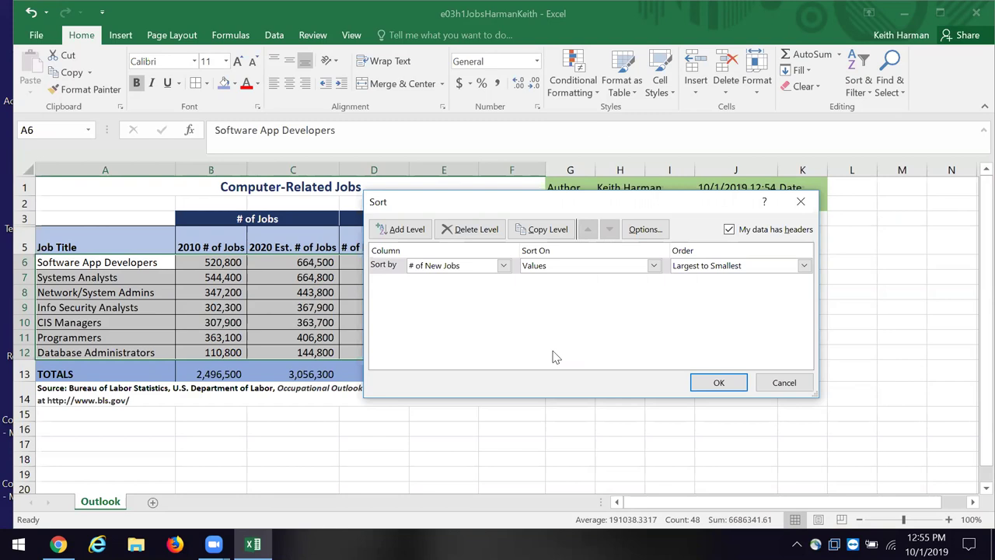
pyautogui.click(407, 230)
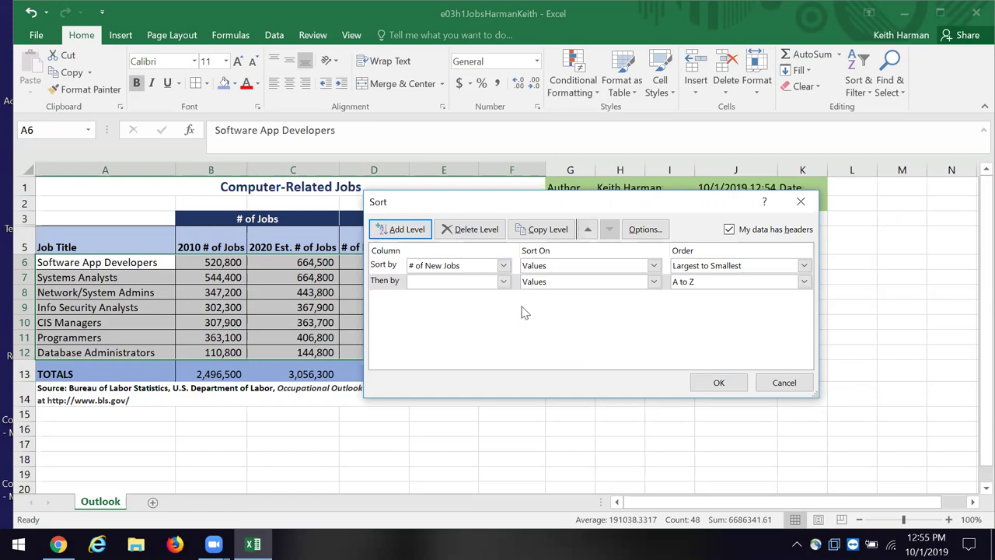
pyautogui.click(504, 282)
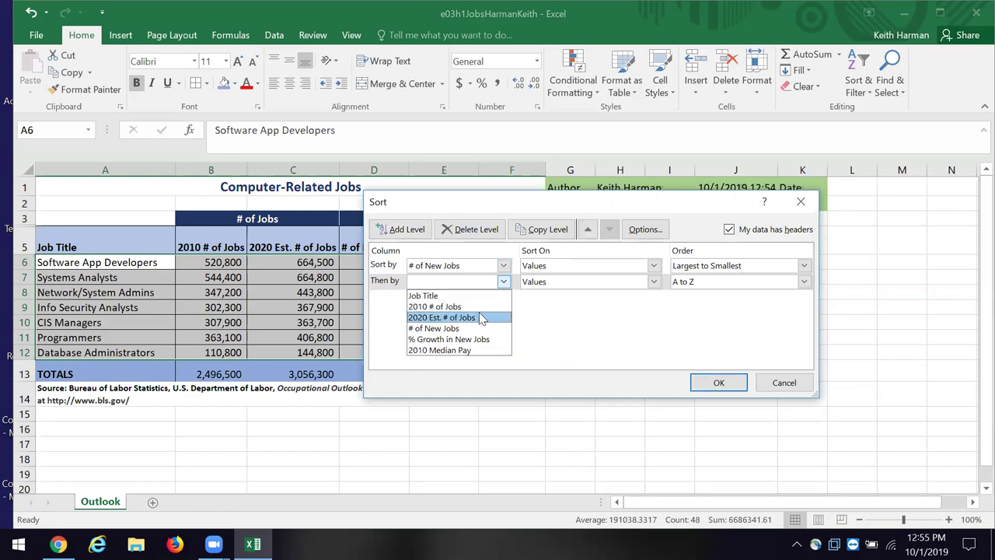
pyautogui.click(478, 351)
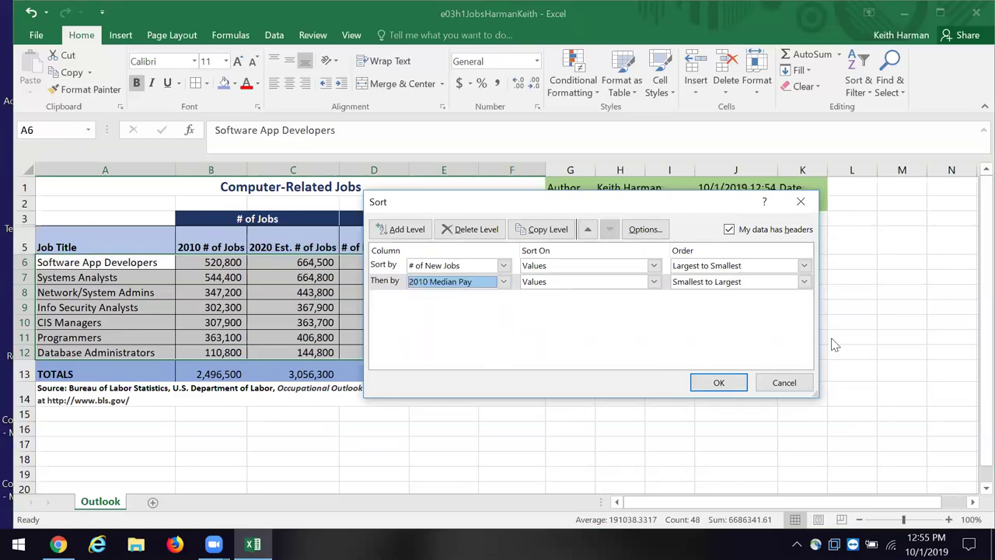
pyautogui.click(804, 283)
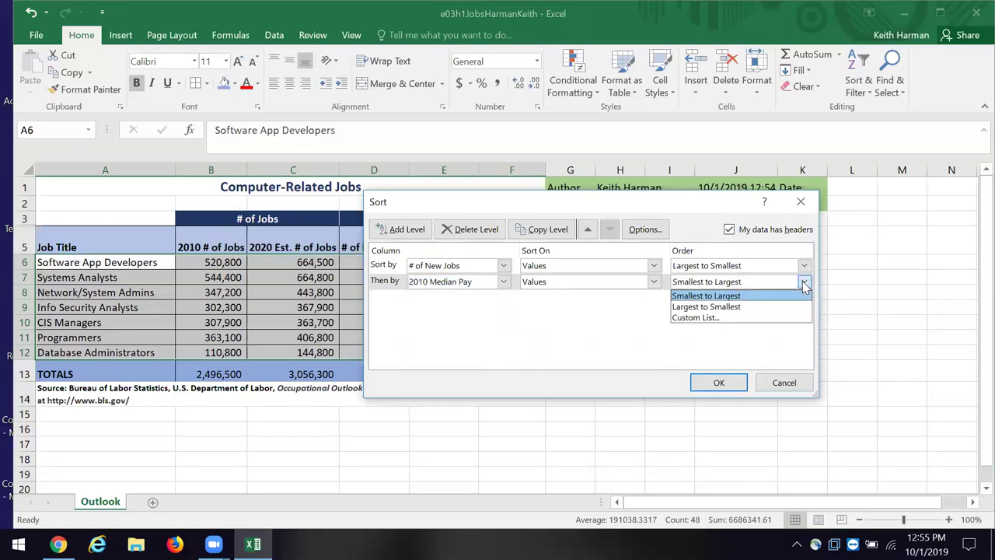
pyautogui.click(737, 307)
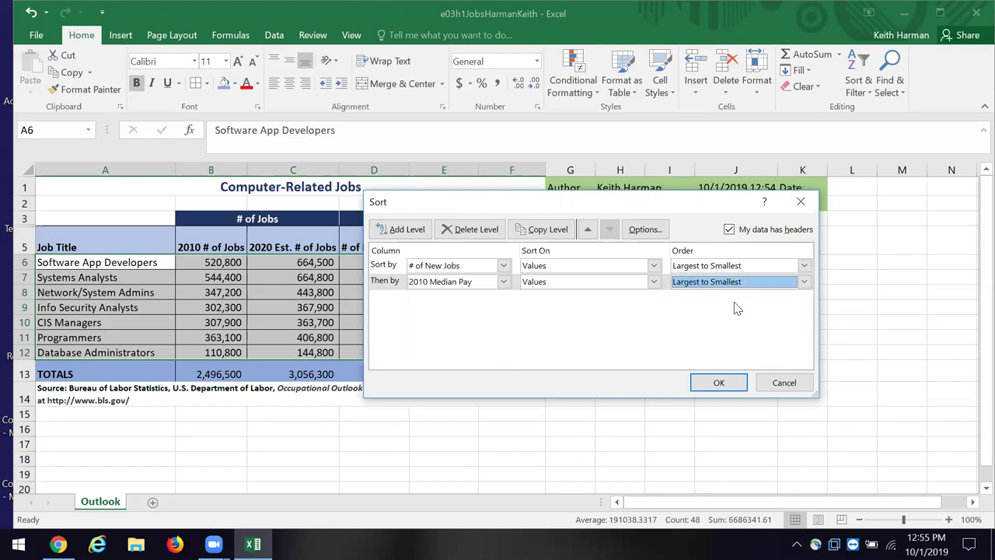
pyautogui.click(719, 385)
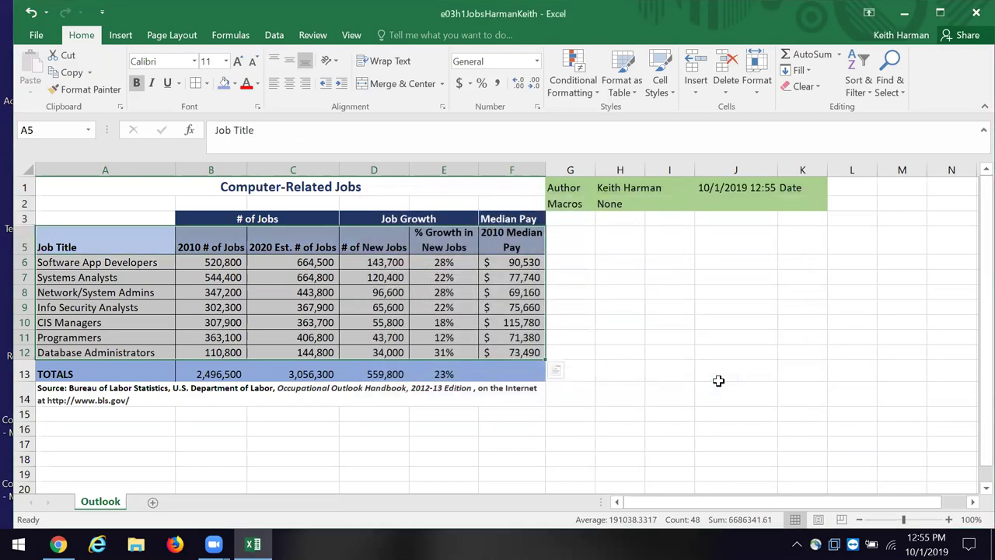
pyautogui.click(702, 381)
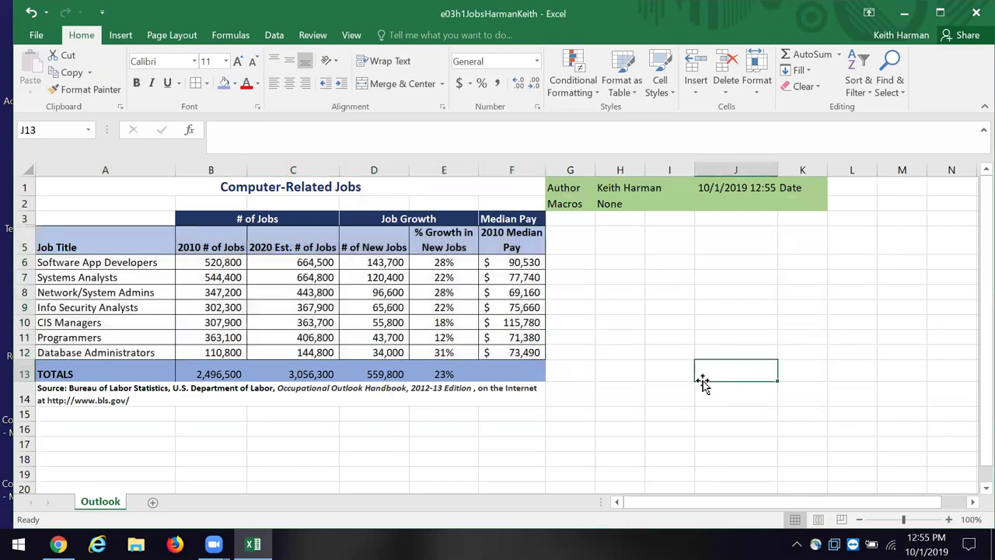
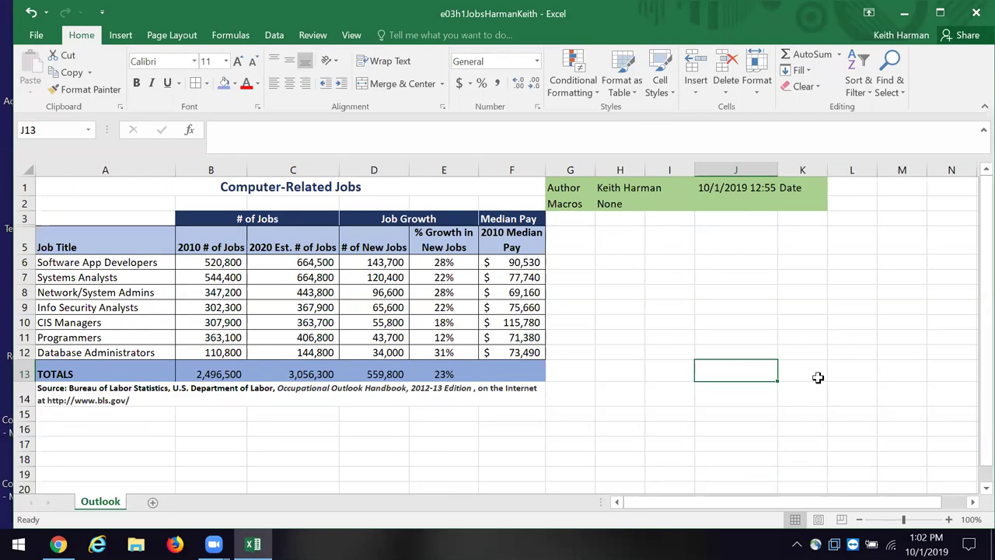
# Step: Apply a two-level custom sort to the job rows A5:F12
pyautogui.click(855, 87)
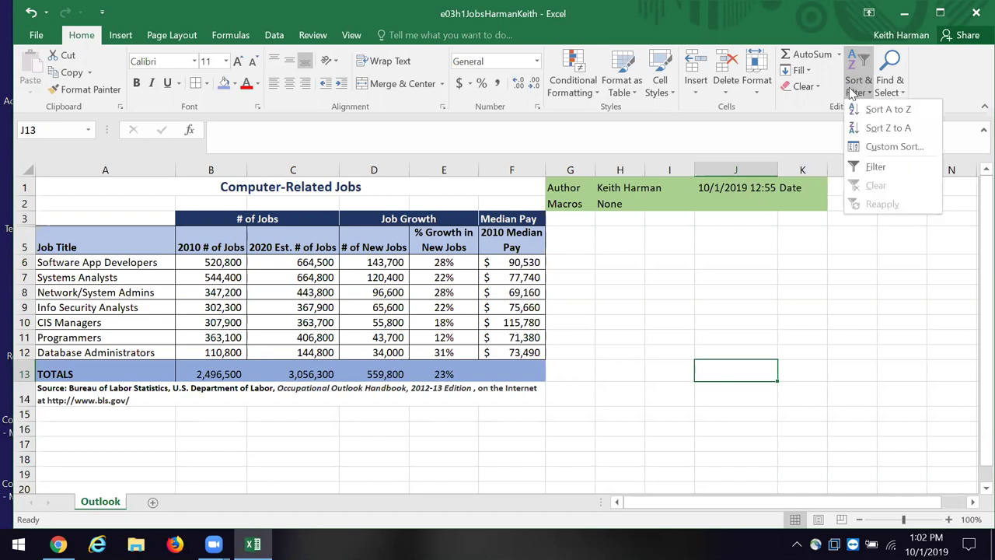
pyautogui.click(887, 147)
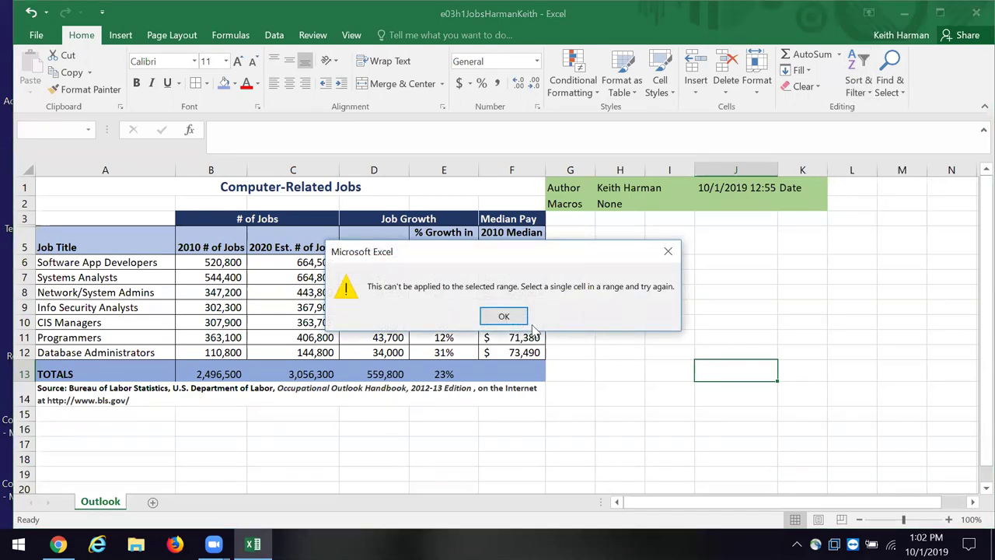
pyautogui.click(504, 315)
pyautogui.scroll(-1, 272, 288)
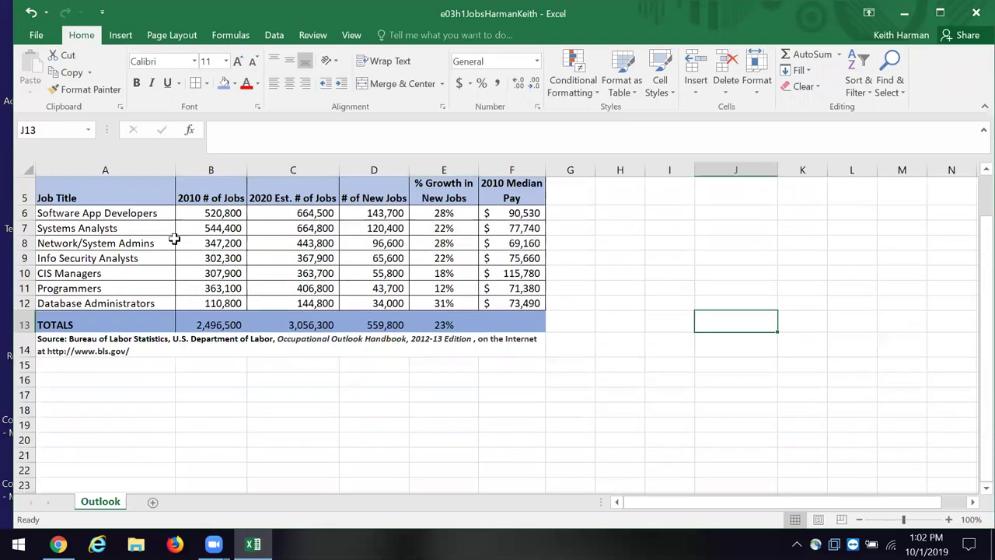
pyautogui.scroll(1, 174, 238)
pyautogui.moveTo(48, 246); pyautogui.dragTo(495, 352)
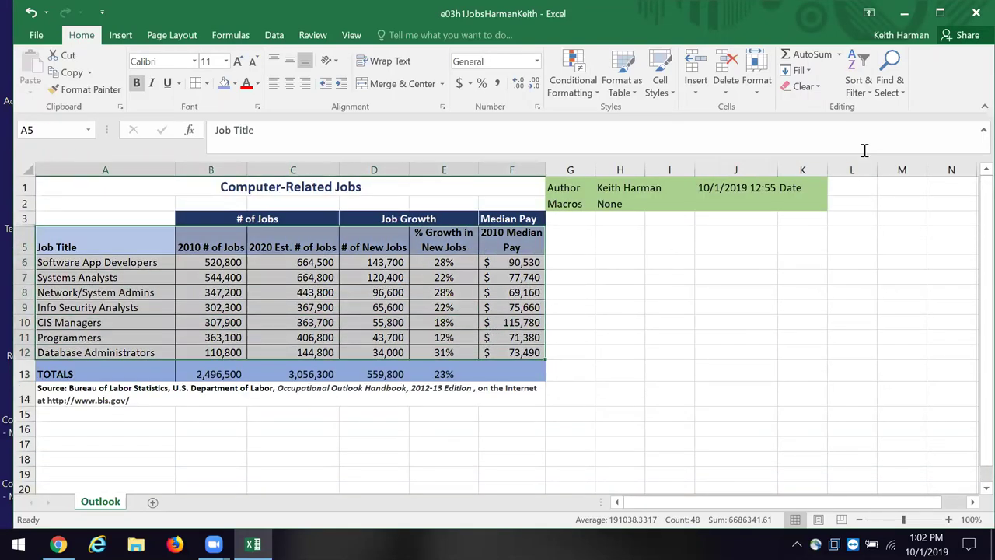
pyautogui.click(861, 75)
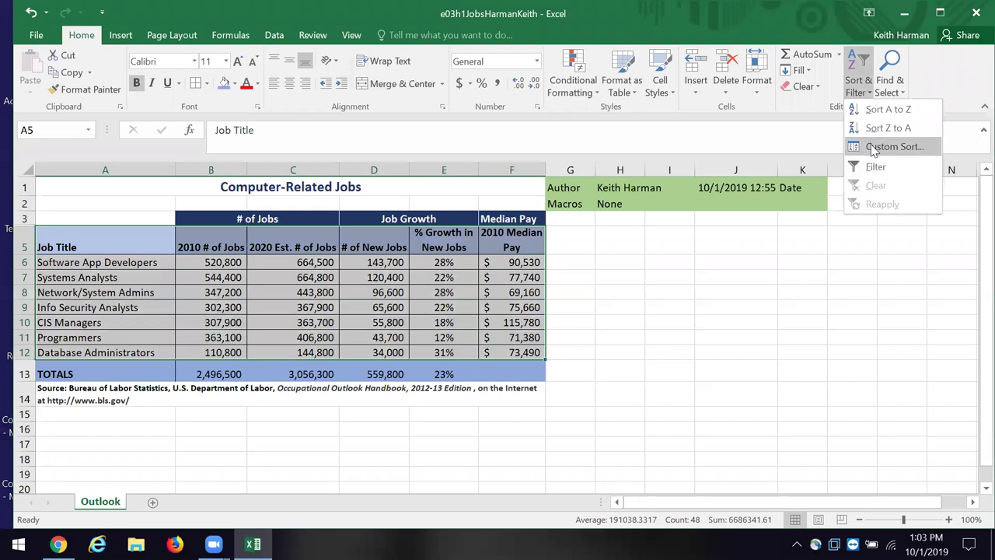
pyautogui.click(873, 147)
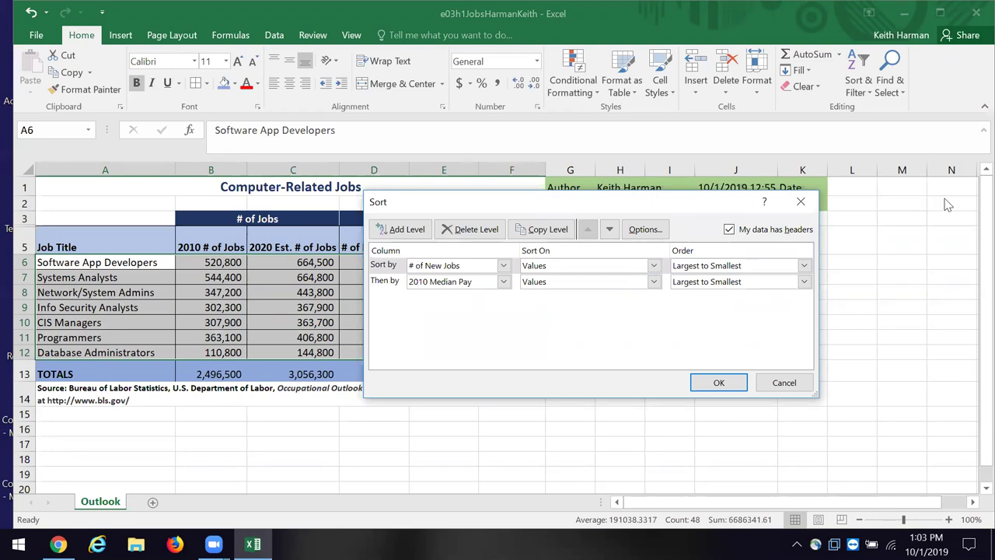
pyautogui.click(800, 203)
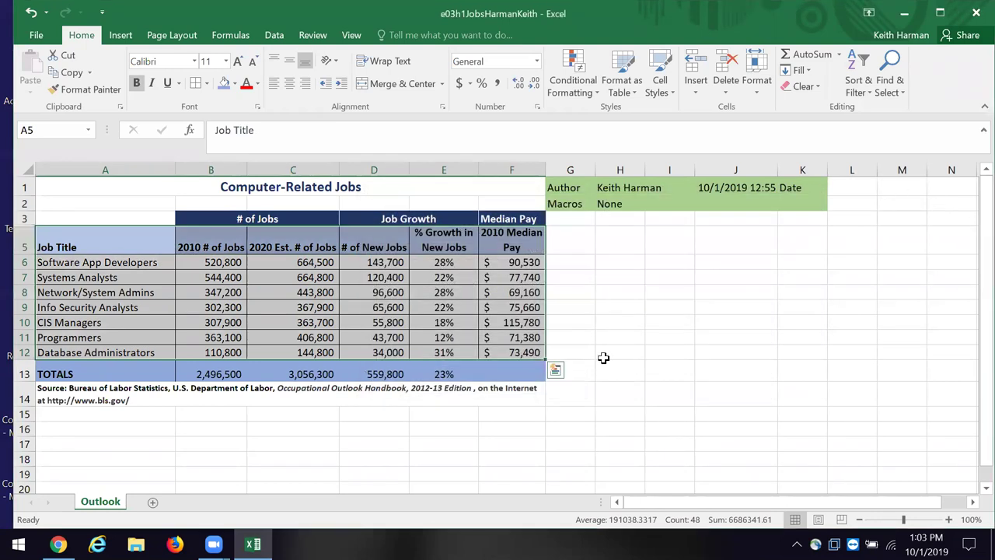
pyautogui.click(519, 324)
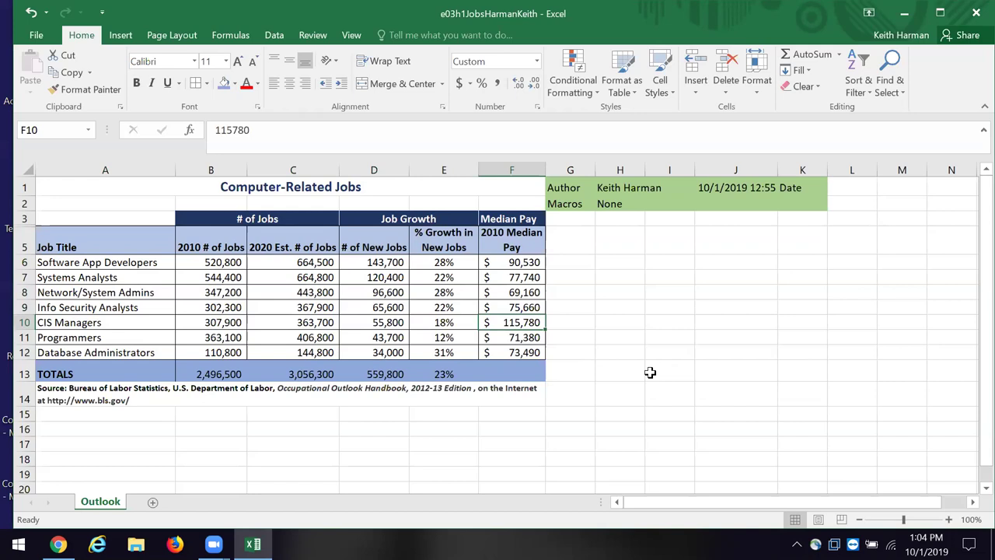
# Step: Select A5:F11 as chart data and bring up the Recommended Charts from the Insert tab
pyautogui.click(51, 245)
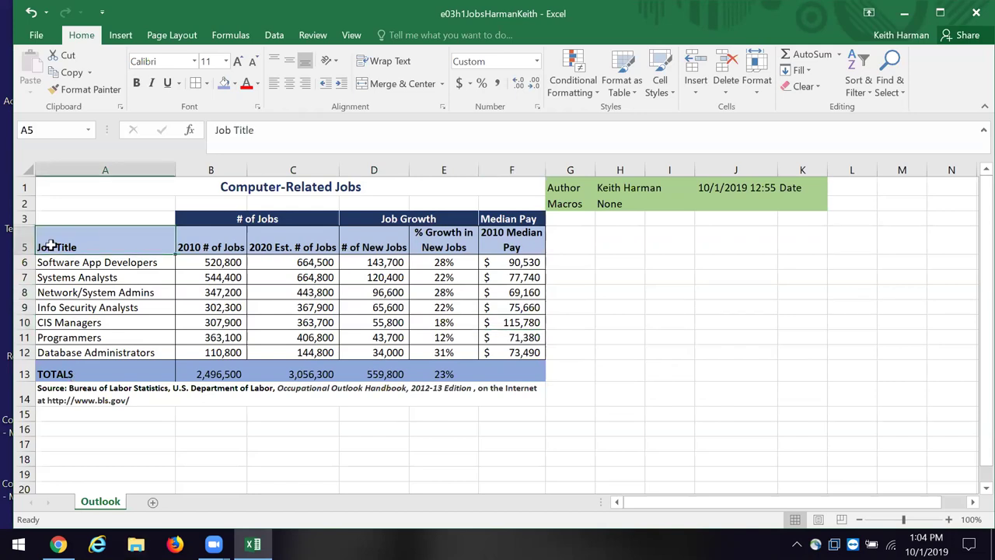
pyautogui.moveTo(50, 245); pyautogui.dragTo(505, 340)
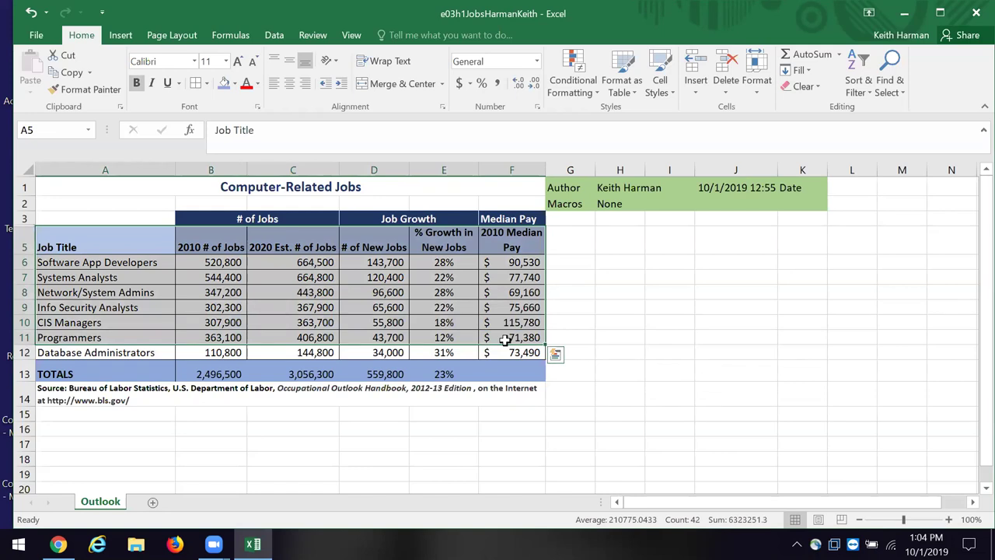
pyautogui.click(120, 37)
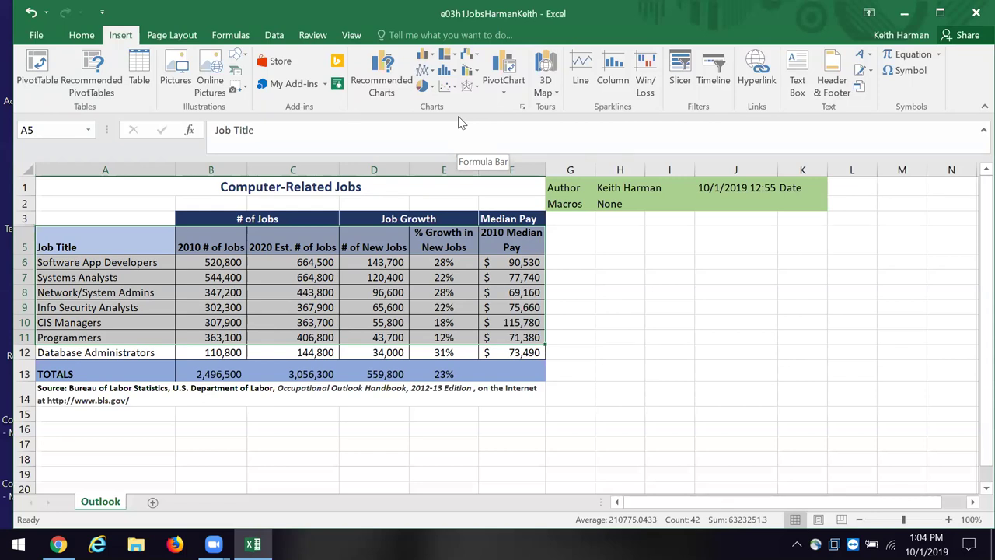
pyautogui.click(387, 80)
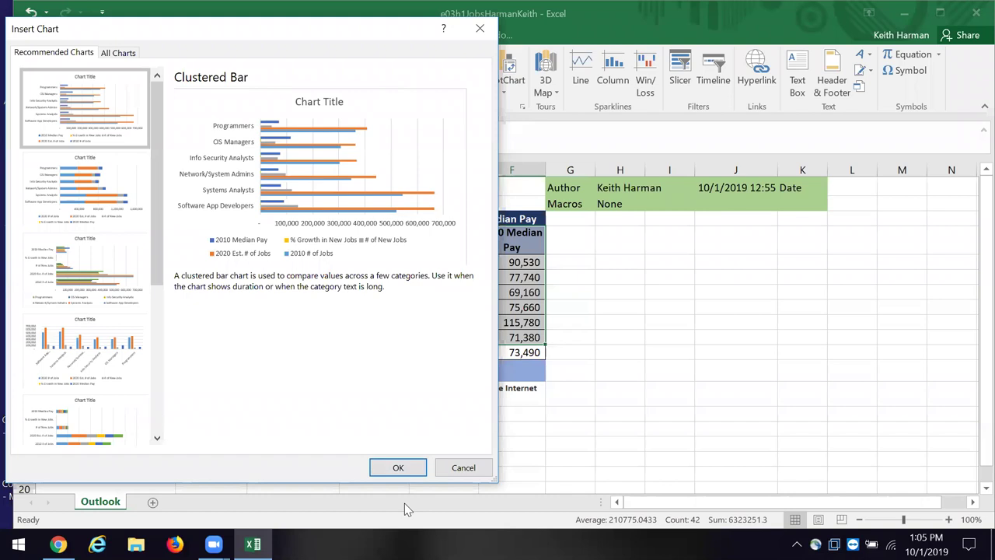
# Step: Accept the suggested Clustered Bar chart, placing it on the Outlook sheet
pyautogui.press('Return')
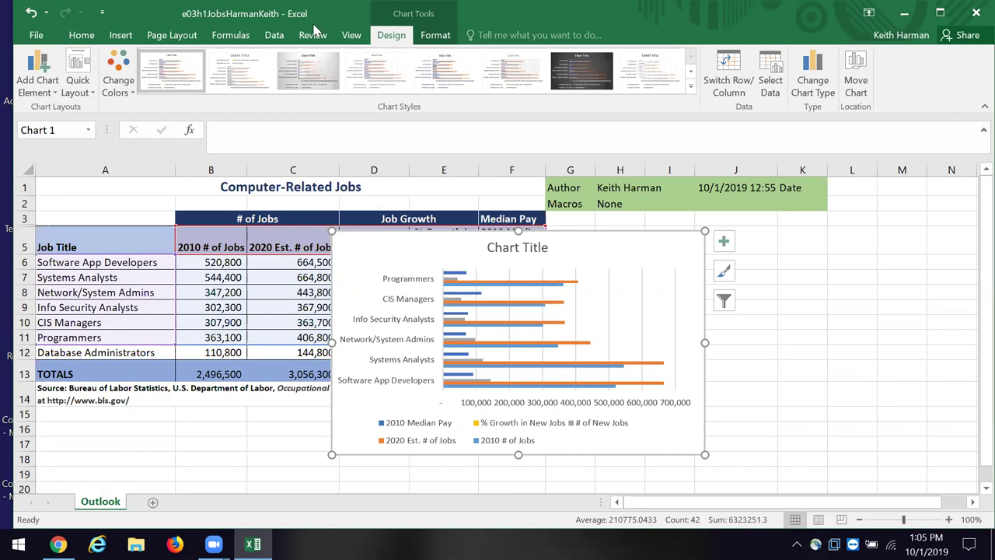
pyautogui.click(432, 36)
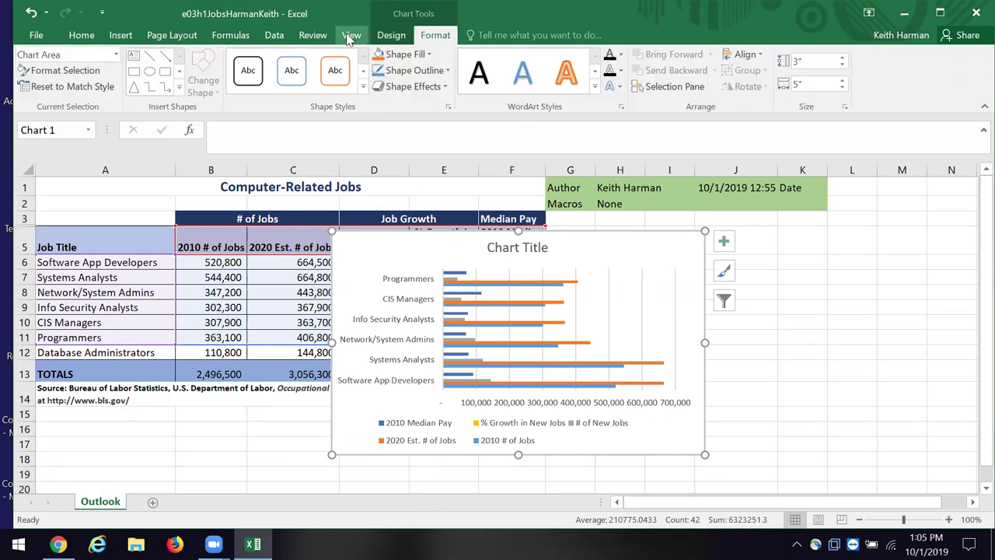
pyautogui.click(391, 36)
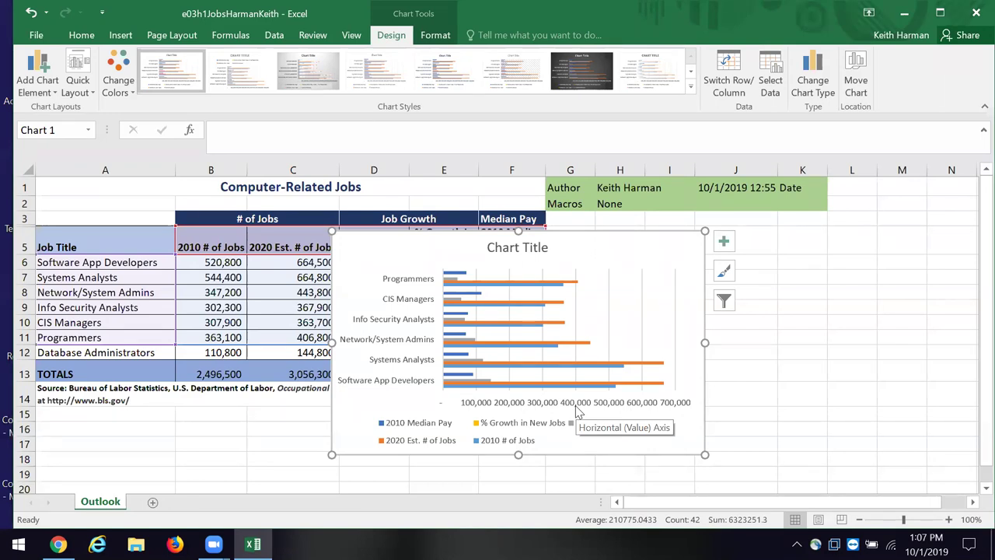
pyautogui.moveTo(613, 249); pyautogui.dragTo(613, 252)
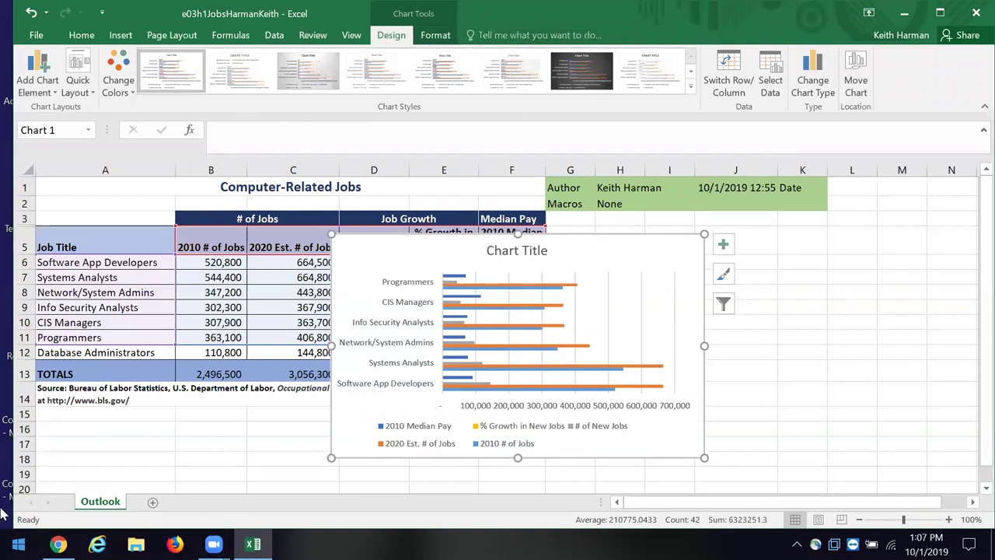
pyautogui.rightClick(634, 266)
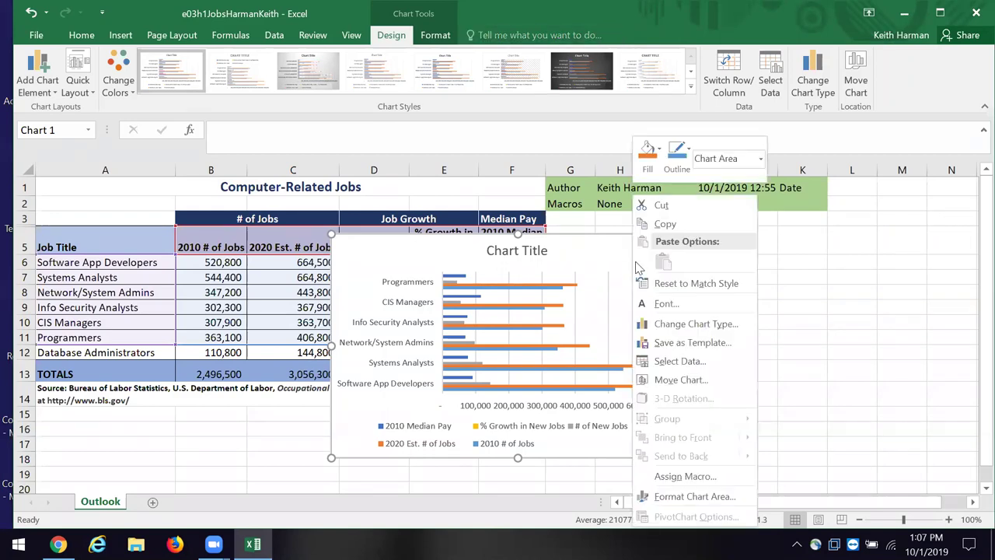
# Step: Copy the bar chart into a new Sheet1 at cell C4
pyautogui.click(652, 225)
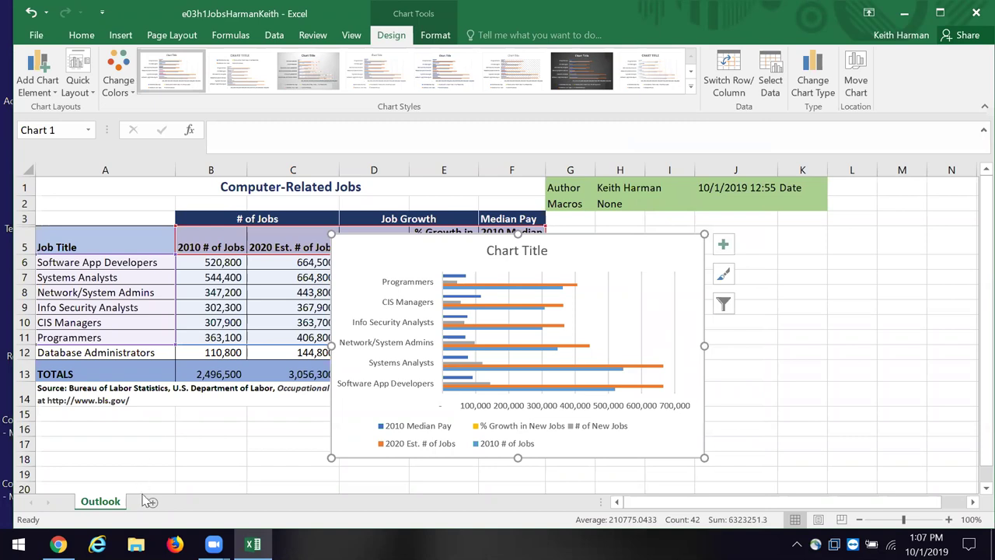
pyautogui.click(153, 504)
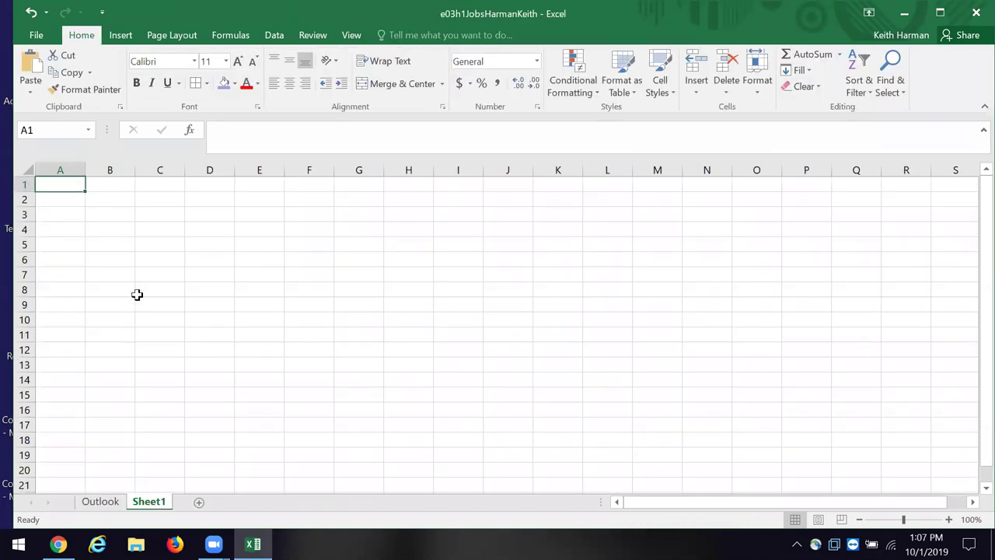
pyautogui.click(178, 227)
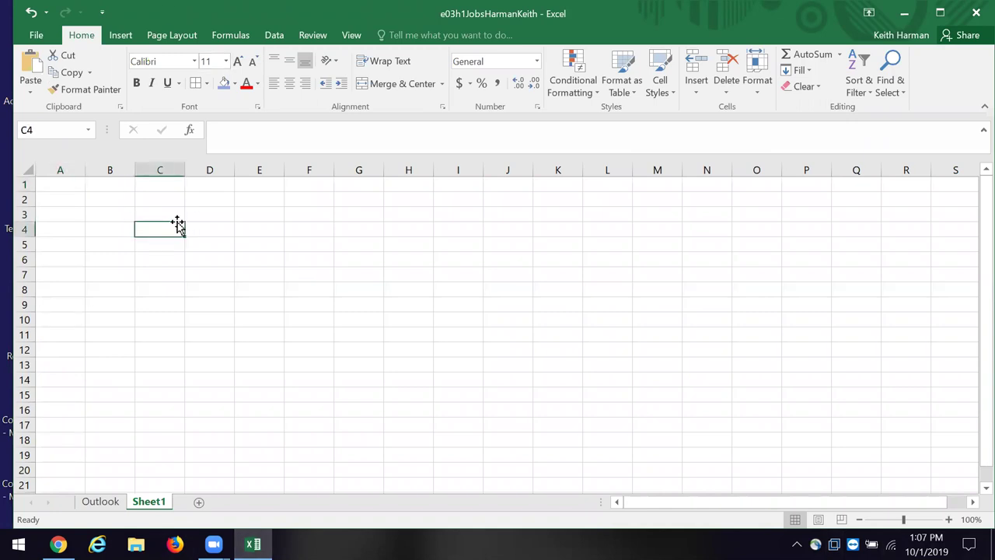
pyautogui.click(31, 65)
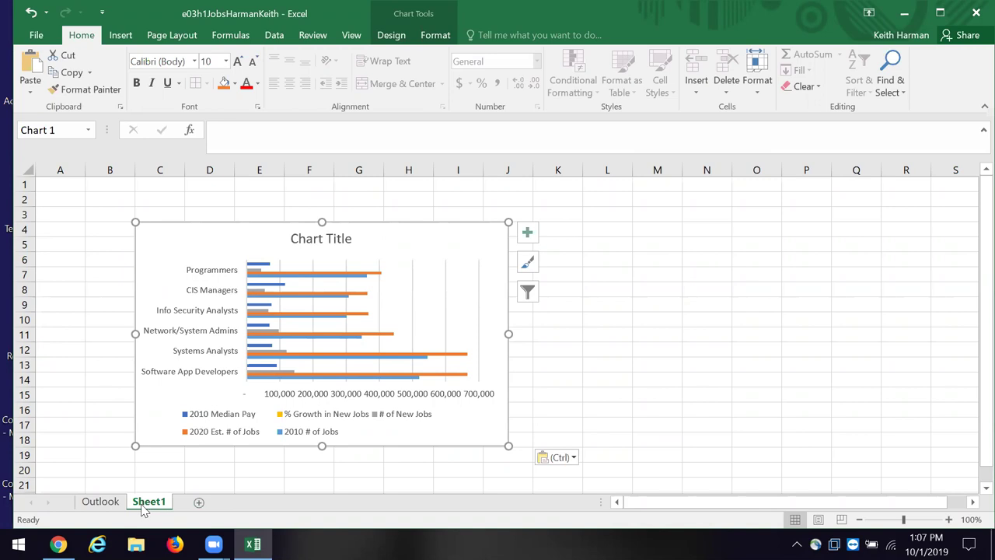
# Step: Rename Sheet1 to 'Chart' and return to the Outlook sheet
pyautogui.rightClick(143, 510)
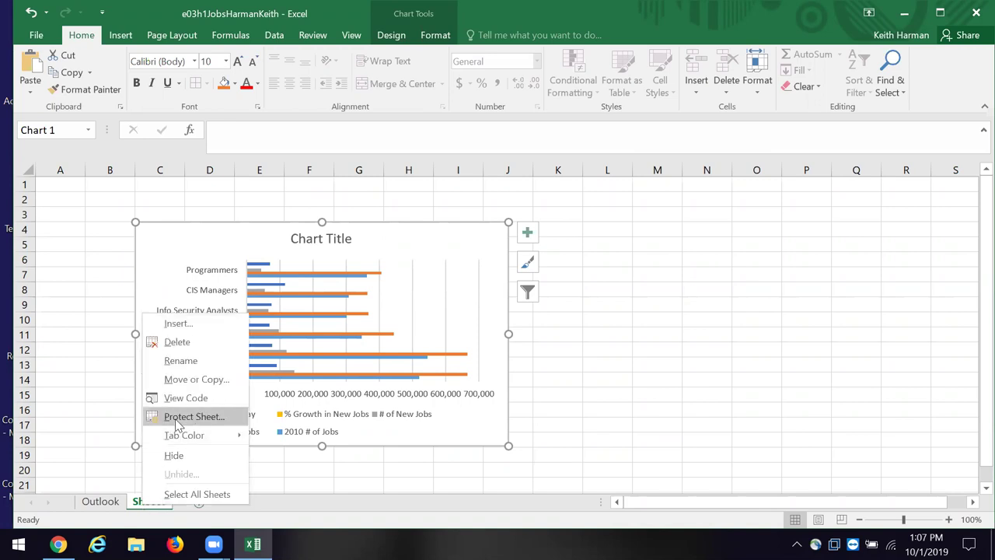
pyautogui.moveTo(177, 436)
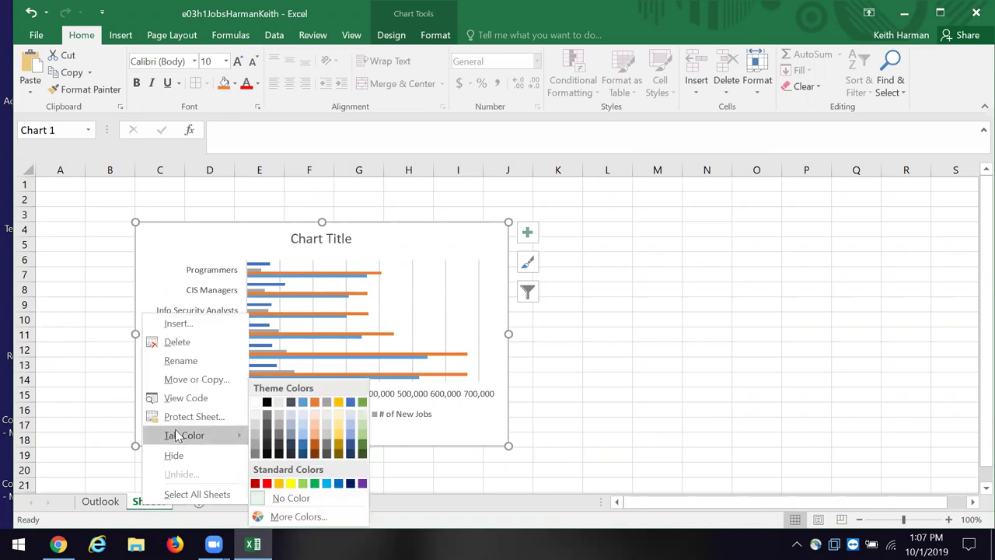
pyautogui.click(181, 361)
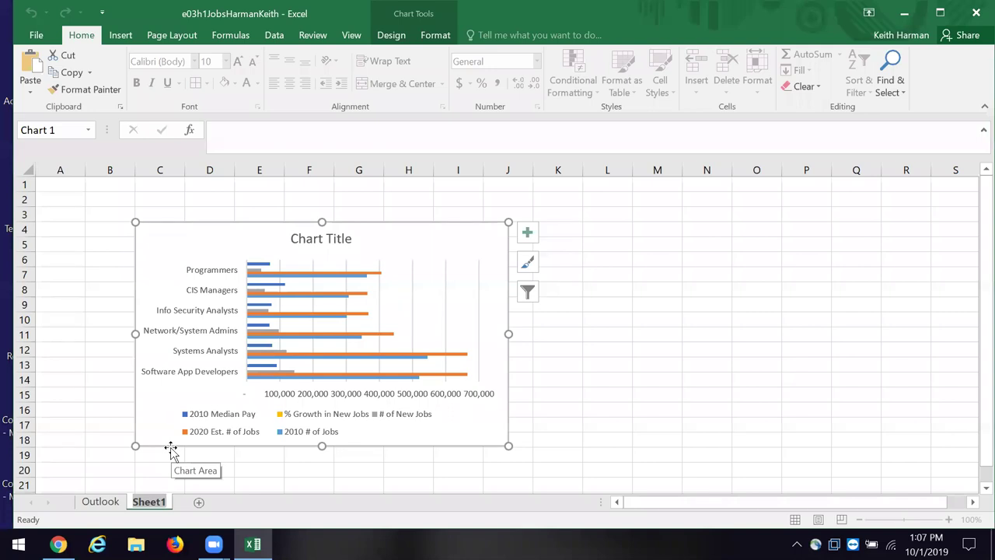
pyautogui.write('Chart')
pyautogui.click(59, 468)
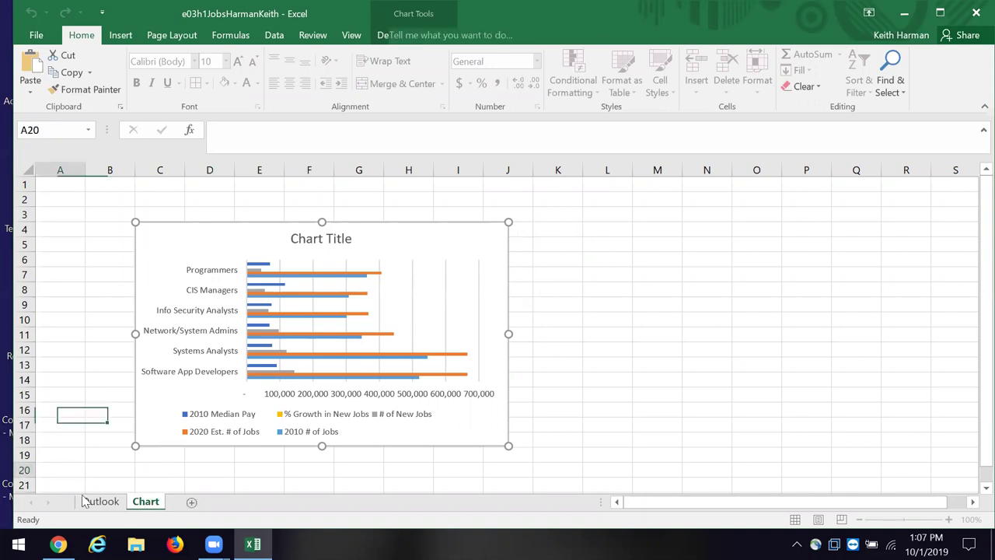
pyautogui.click(103, 501)
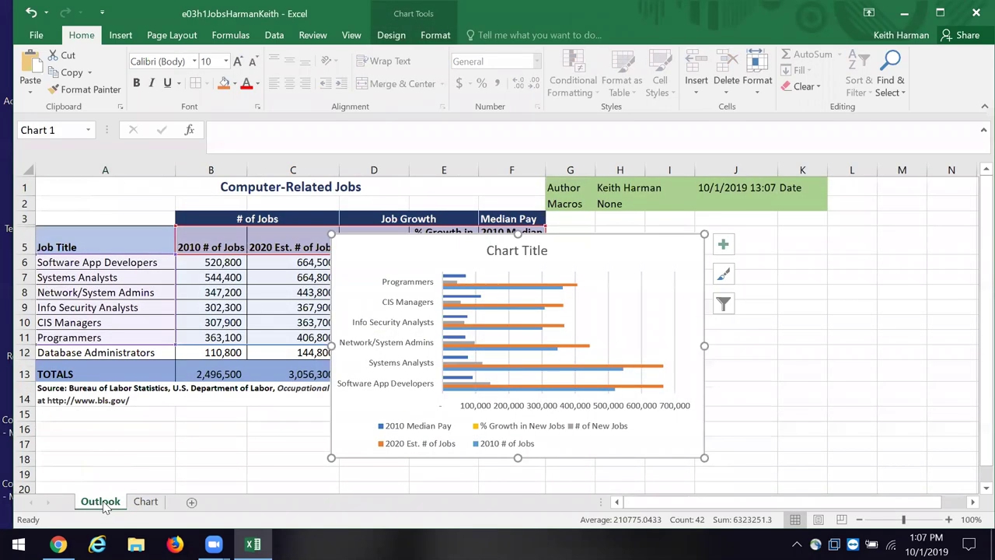
# Step: Rename the Outlook sheet to 'Data'
pyautogui.rightClick(101, 503)
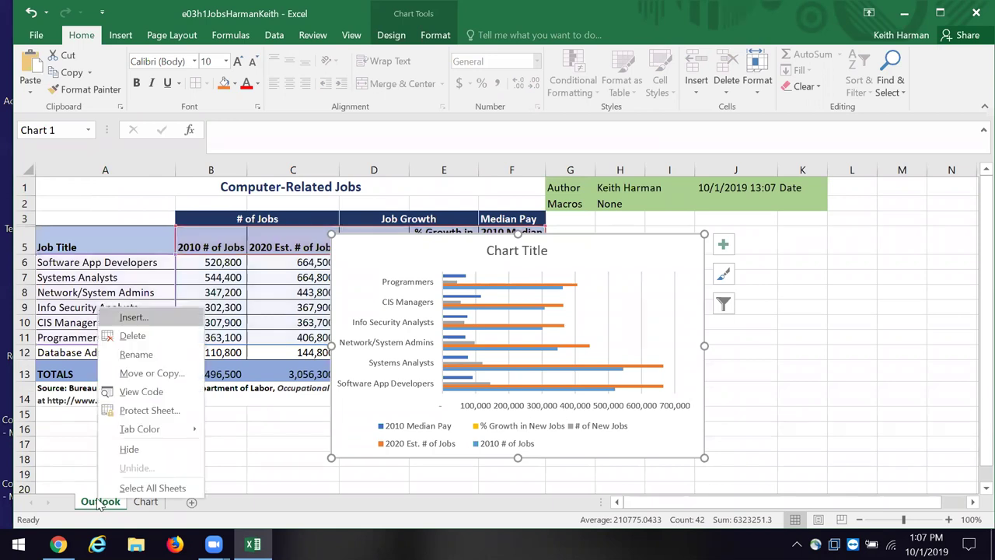
pyautogui.click(127, 355)
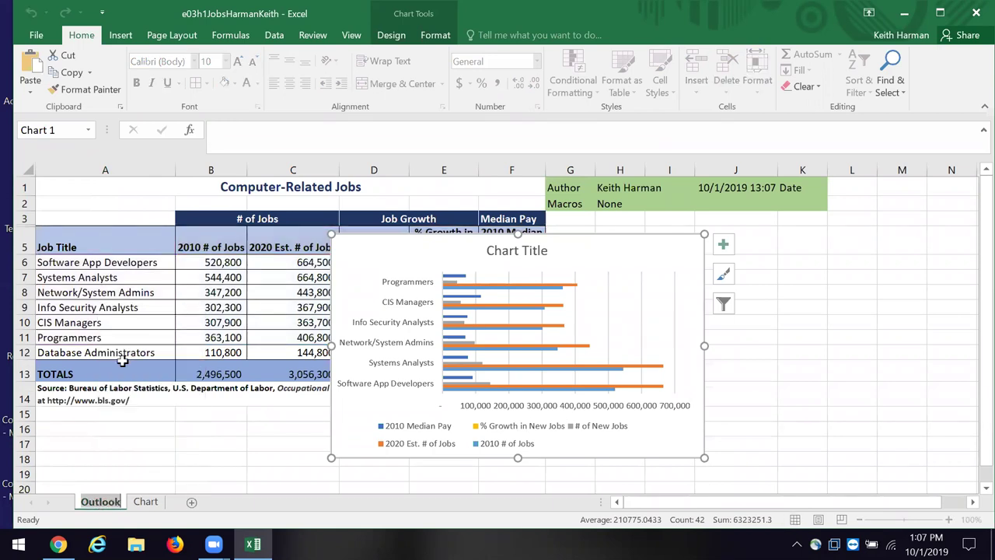
pyautogui.write('Data')
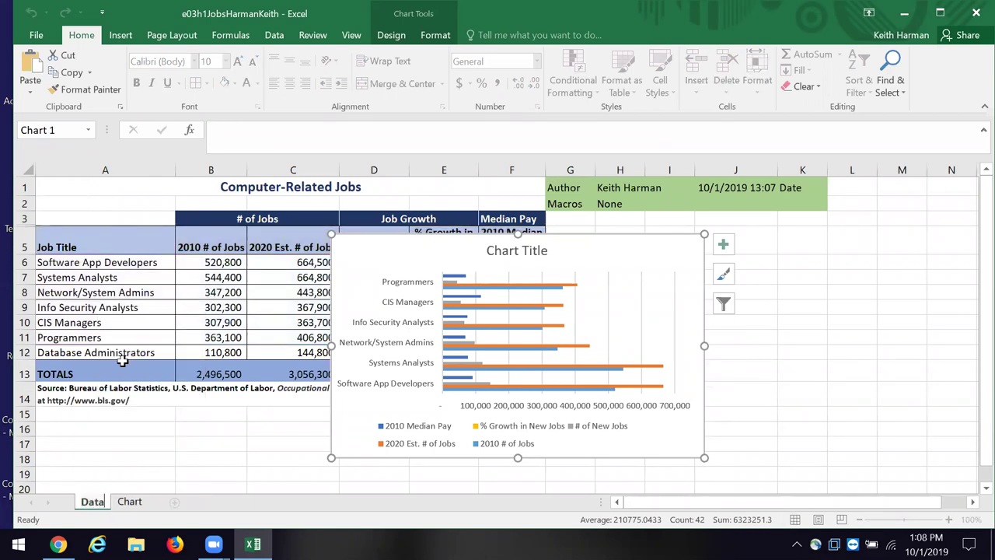
pyautogui.click(217, 429)
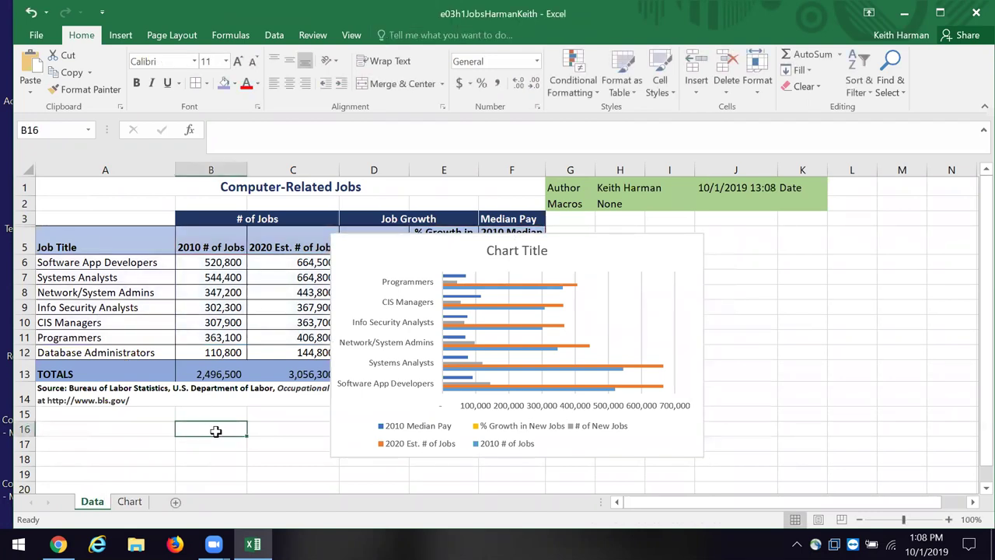
pyautogui.click(785, 414)
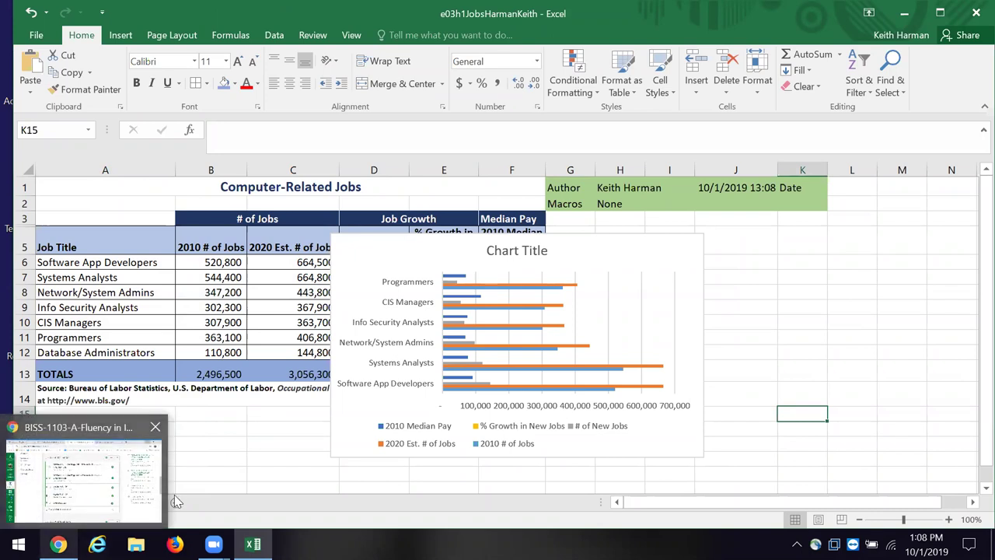
# Step: Colour the Data sheet tab dark green
pyautogui.rightClick(89, 505)
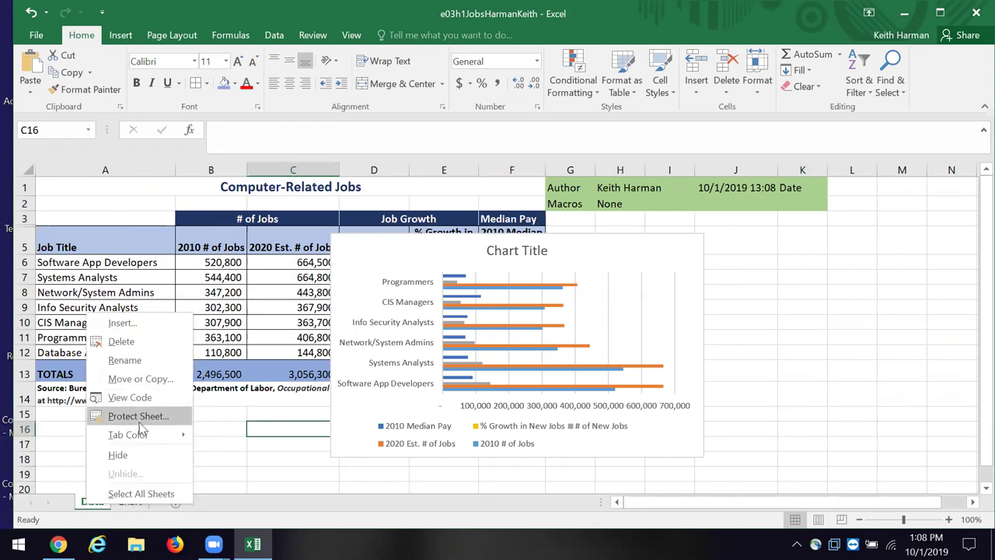
pyautogui.moveTo(146, 435)
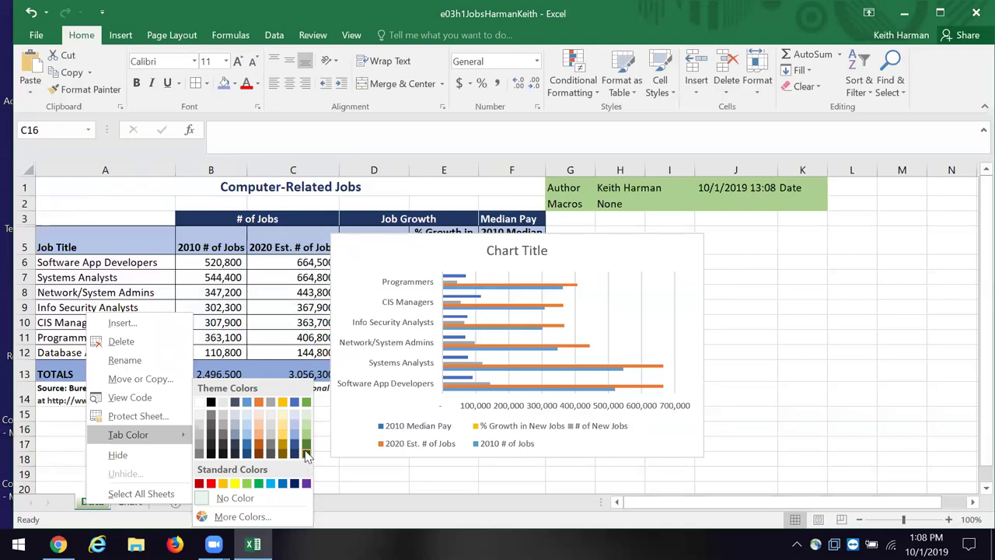
pyautogui.click(306, 456)
# Step: Colour the Chart sheet tab Gold, Accent 4, Darker 25%, then return to Data
pyautogui.click(129, 502)
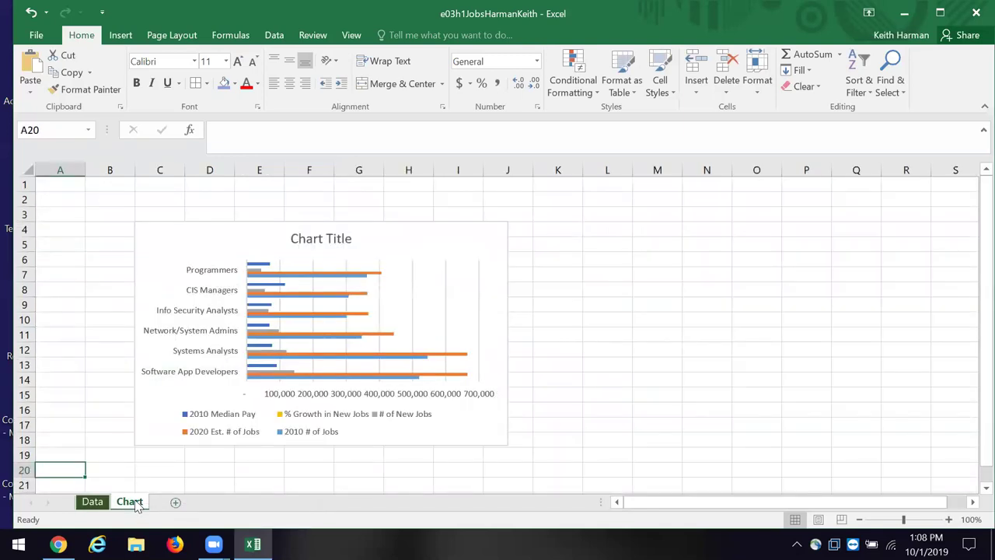
pyautogui.rightClick(136, 504)
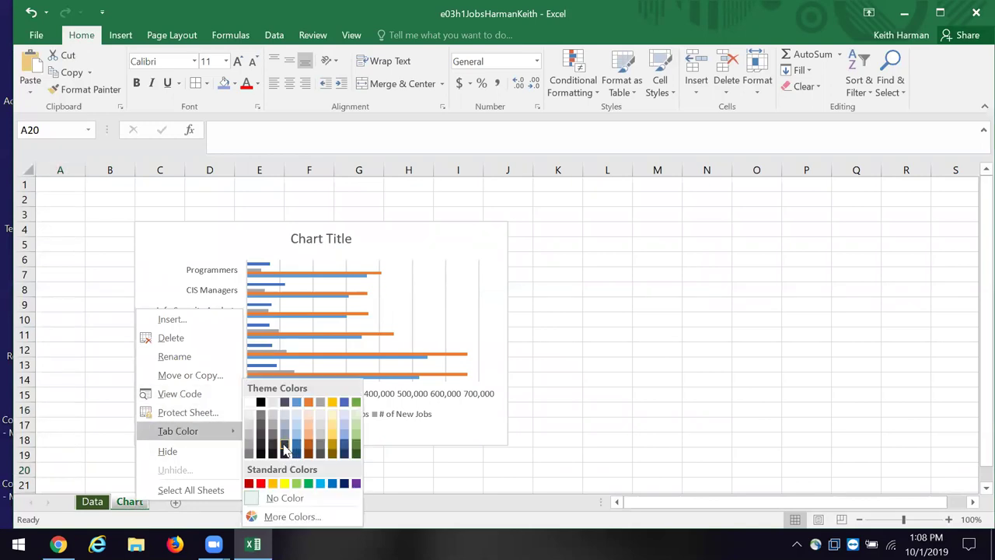
pyautogui.moveTo(223, 434)
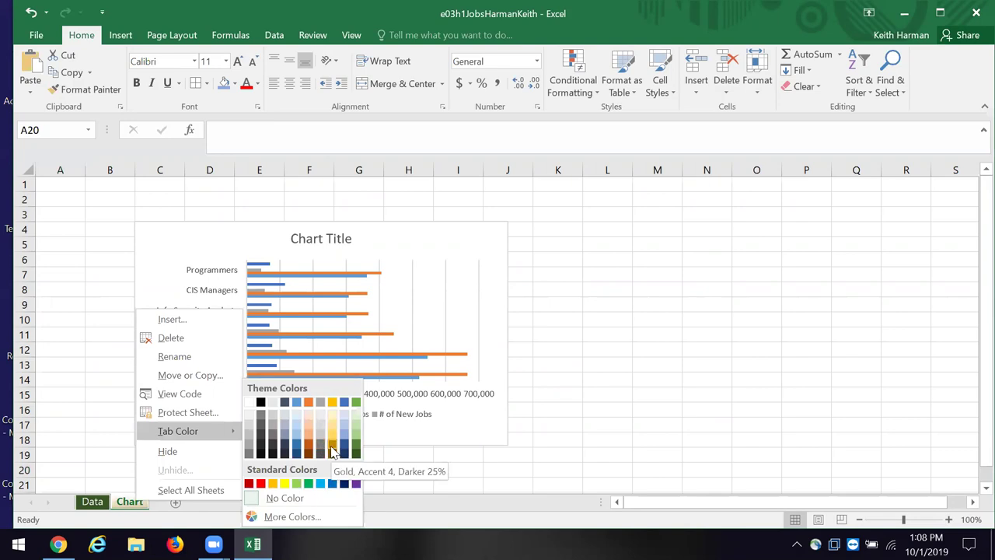
pyautogui.click(332, 451)
pyautogui.click(332, 453)
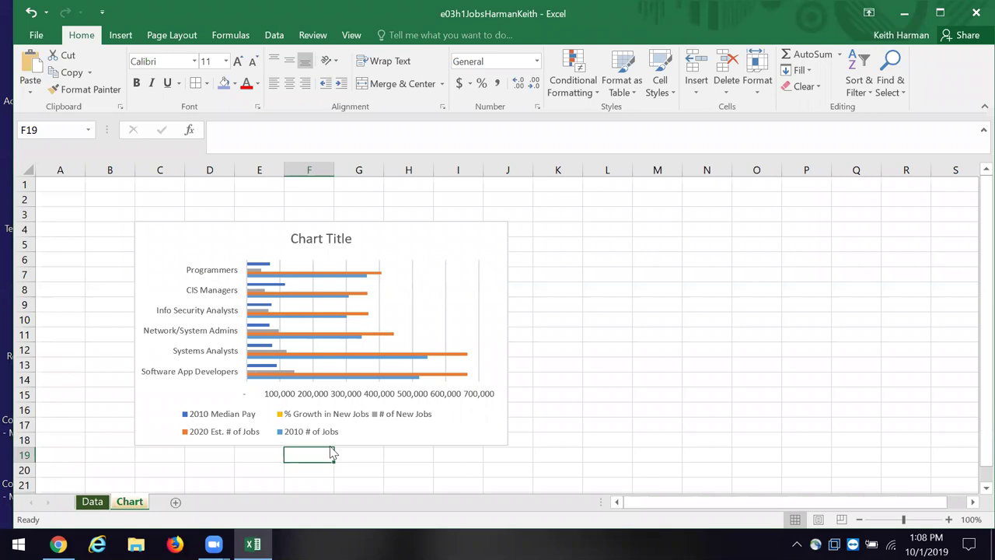
pyautogui.click(91, 502)
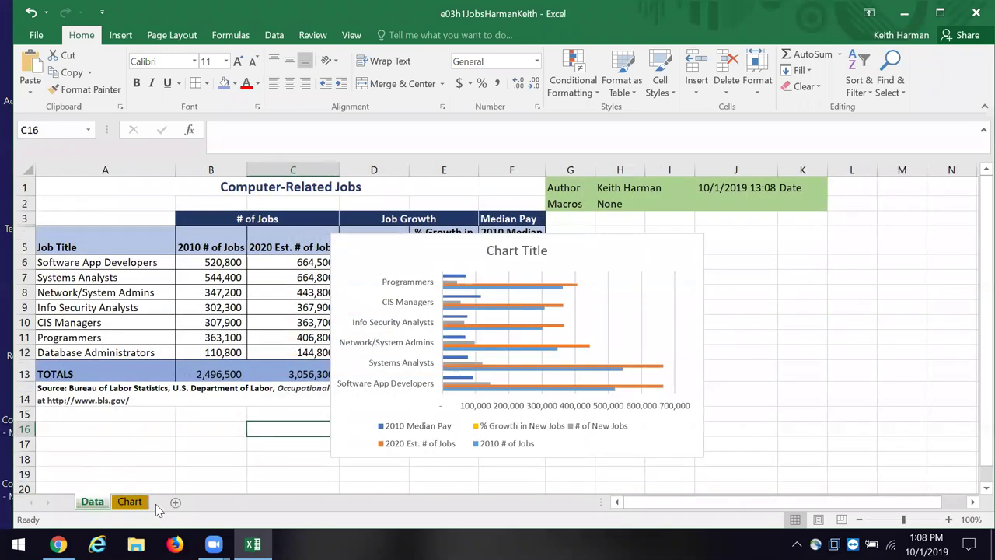
# Step: Cut the duplicate chart from the Data sheet and select the chart on the Chart sheet
pyautogui.click(132, 503)
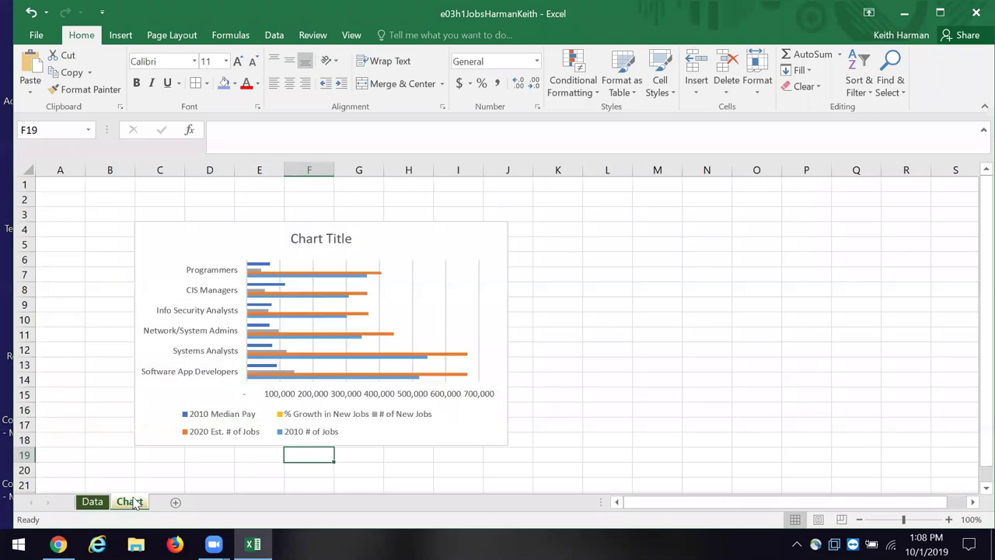
pyautogui.scroll(-2, 163, 504)
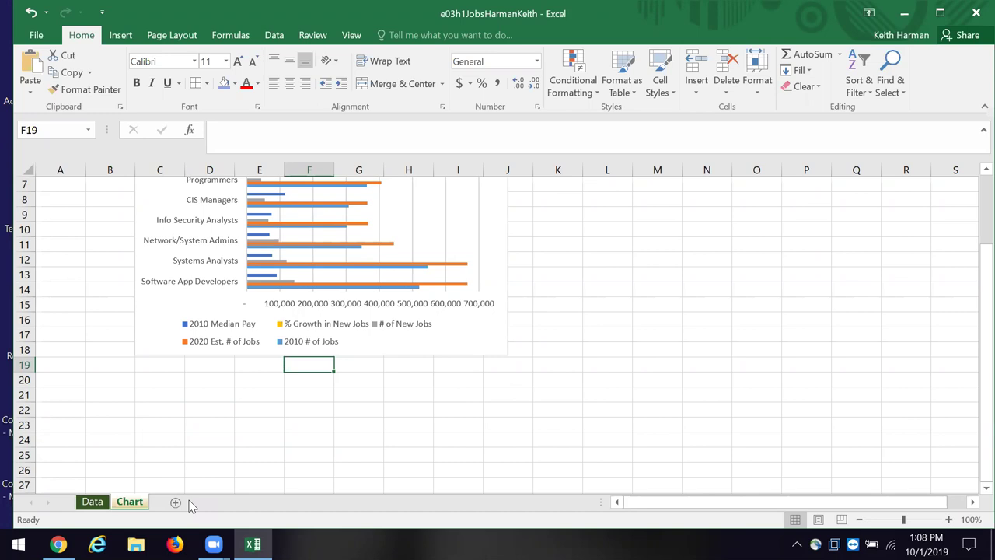
pyautogui.scroll(2, 580, 309)
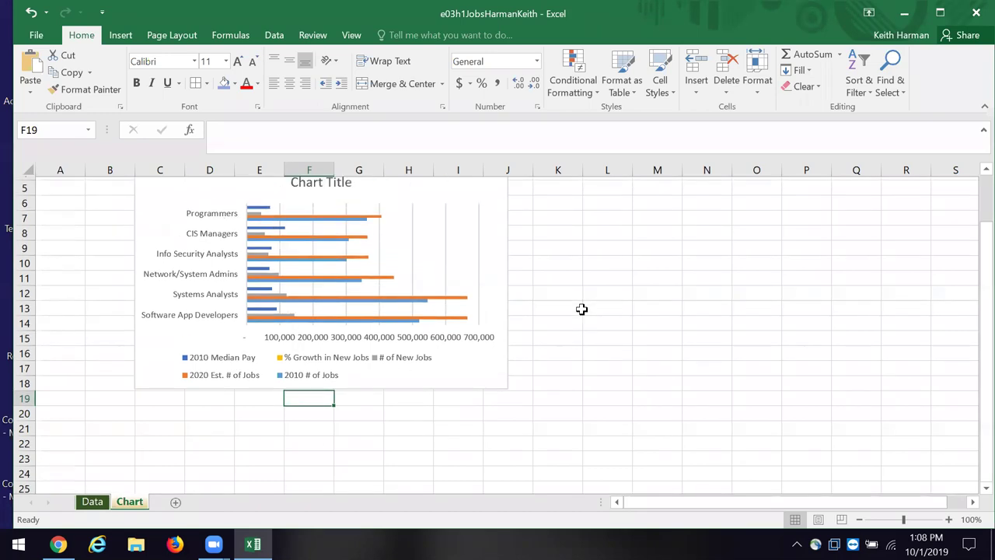
pyautogui.click(94, 502)
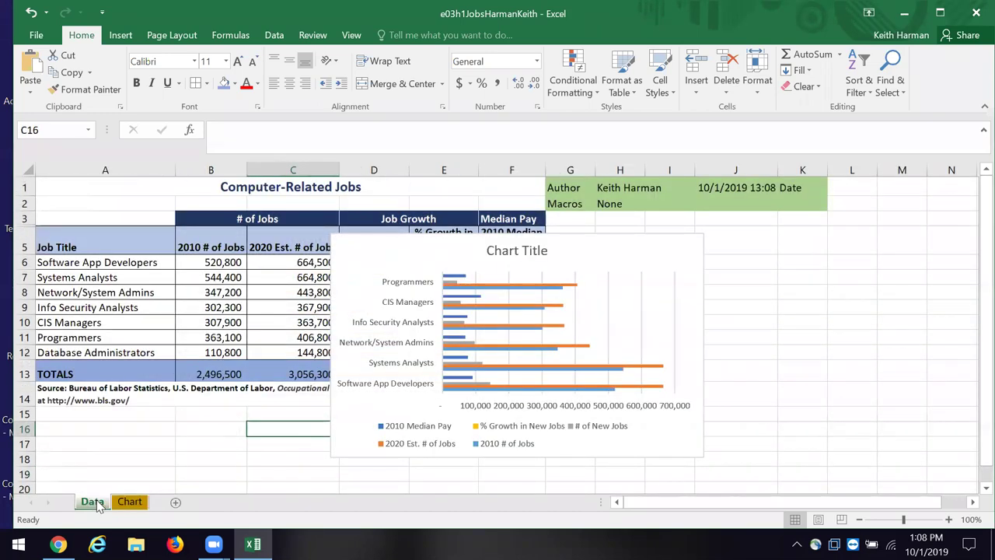
pyautogui.click(677, 251)
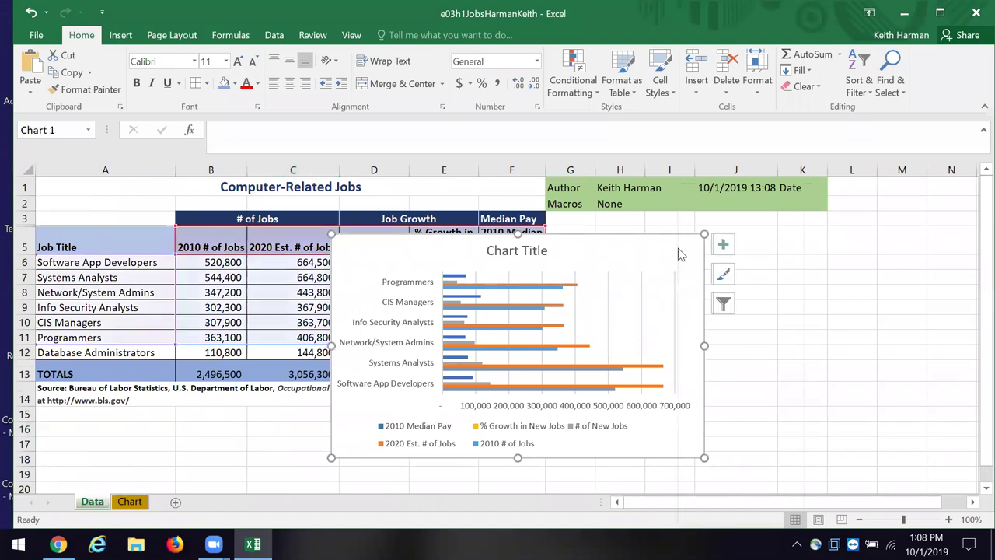
pyautogui.rightClick(679, 253)
pyautogui.click(706, 205)
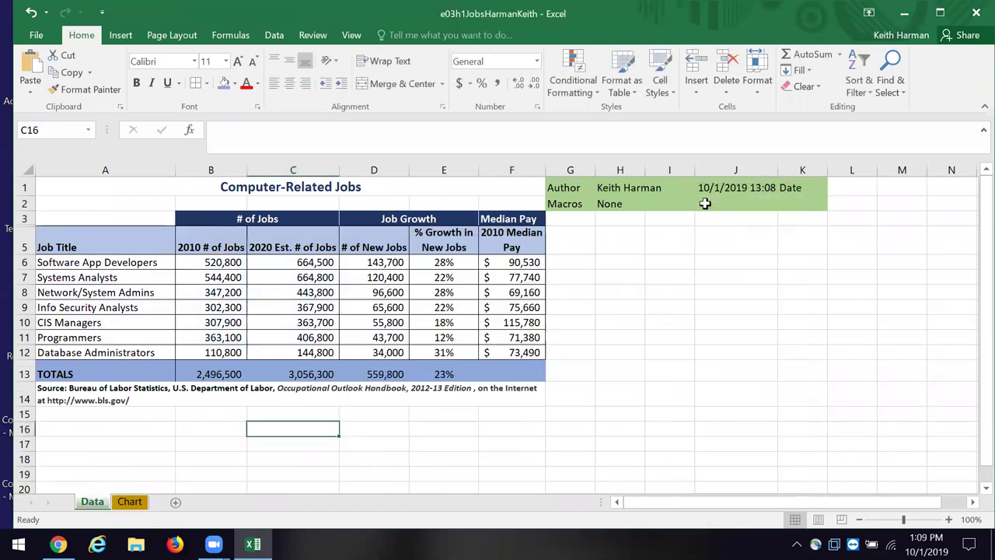
pyautogui.click(132, 505)
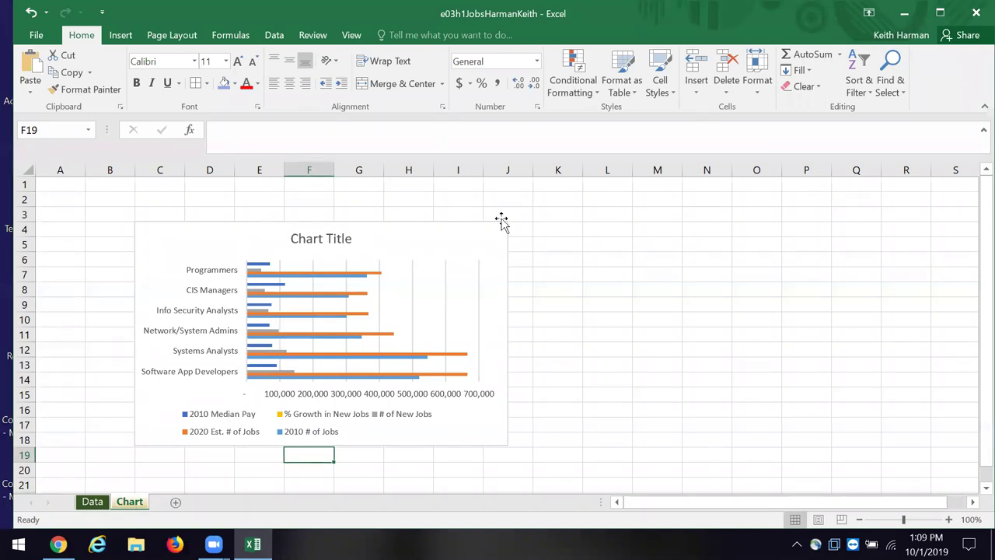
pyautogui.click(482, 263)
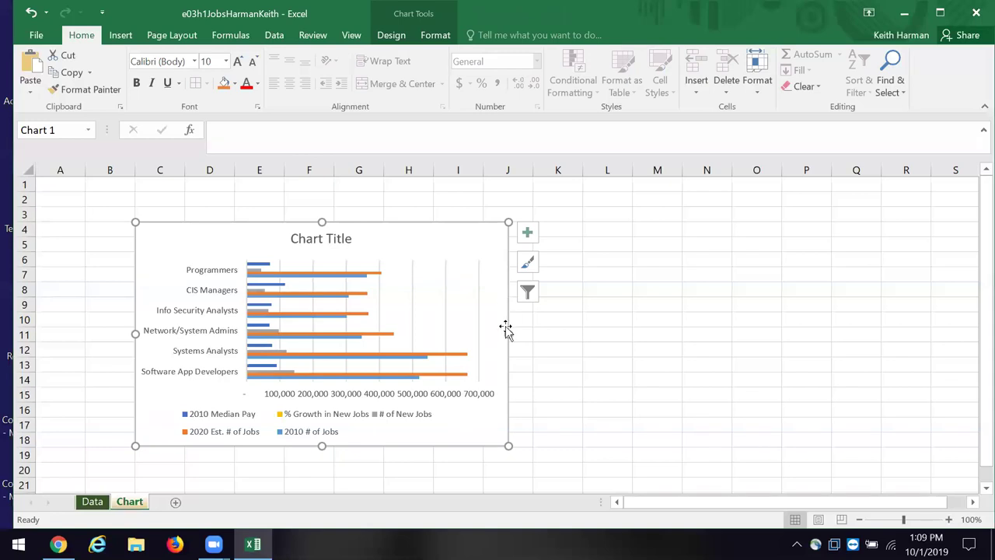
# Step: Stretch the bar chart rightward, upward and down-left to cover roughly B2 to O18
pyautogui.moveTo(509, 336); pyautogui.dragTo(783, 335)
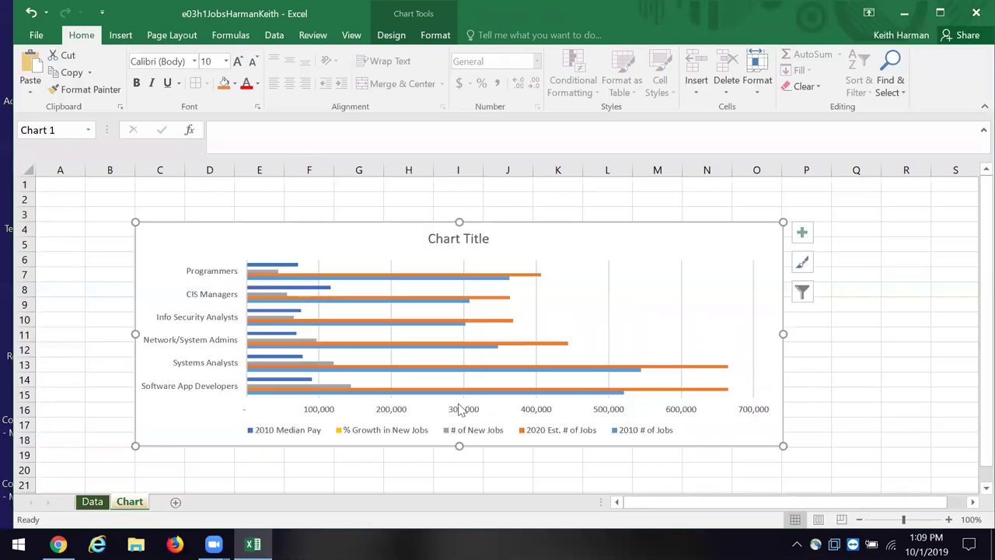
pyautogui.moveTo(461, 220); pyautogui.dragTo(462, 194)
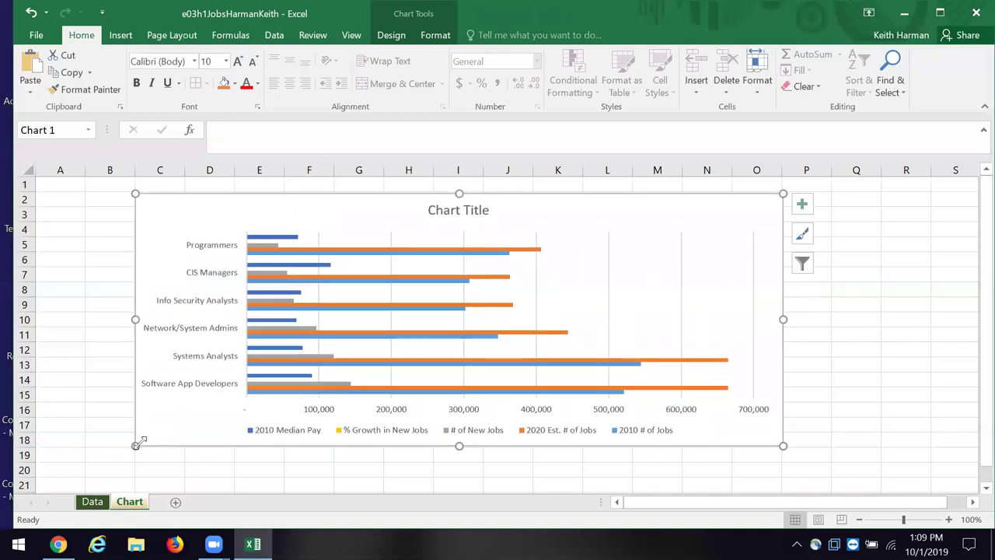
pyautogui.moveTo(134, 446); pyautogui.dragTo(108, 458)
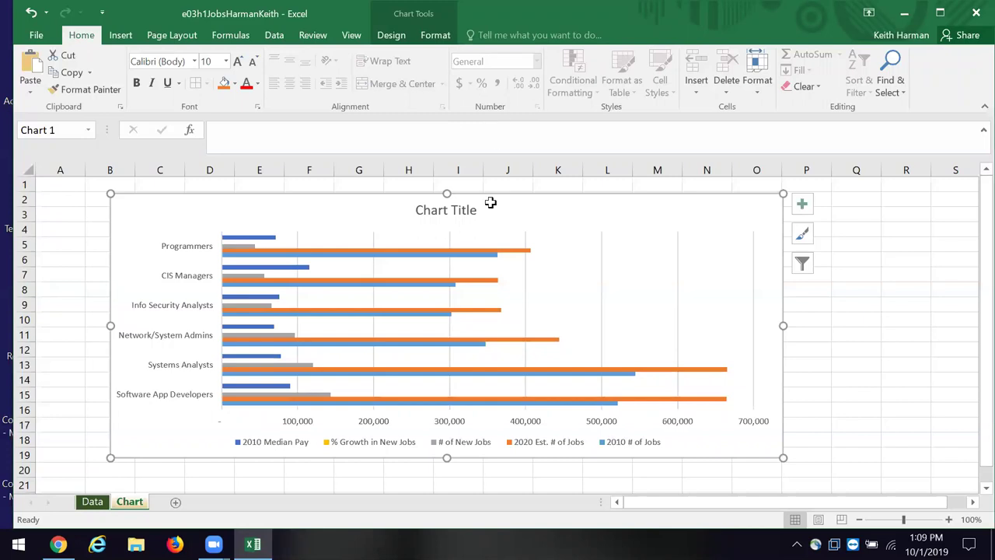
pyautogui.click(404, 236)
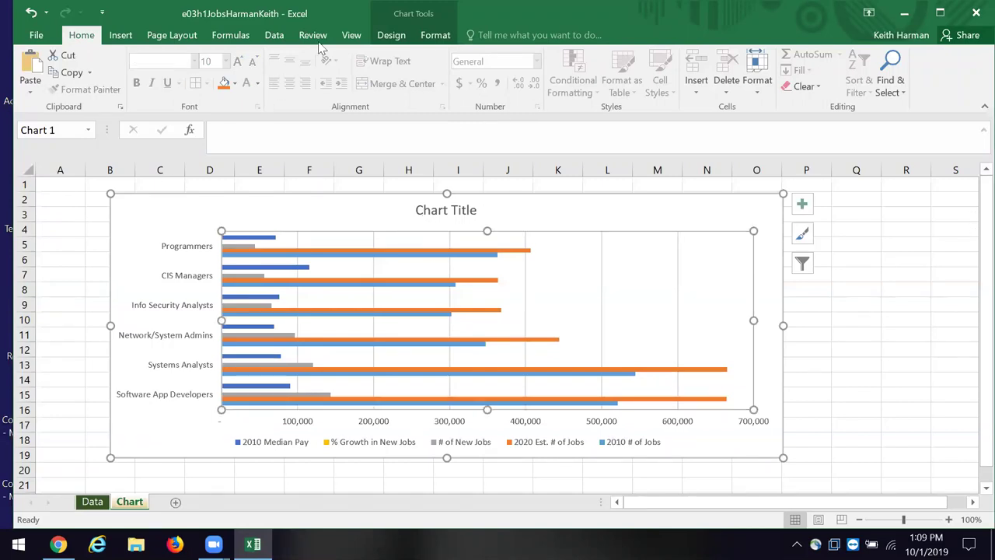
# Step: Add a Primary Vertical axis title through Chart Design's Add Chart Element
pyautogui.click(401, 36)
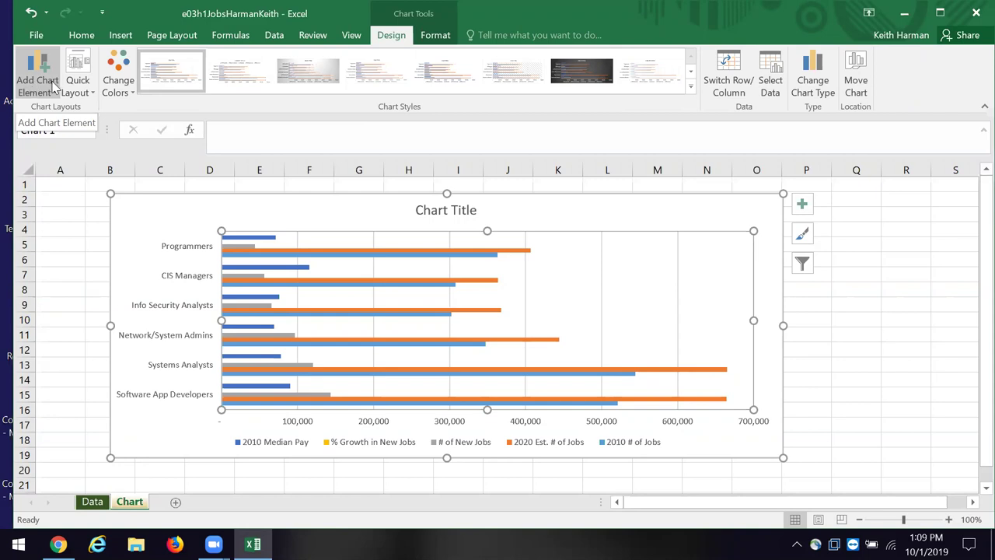
pyautogui.click(50, 81)
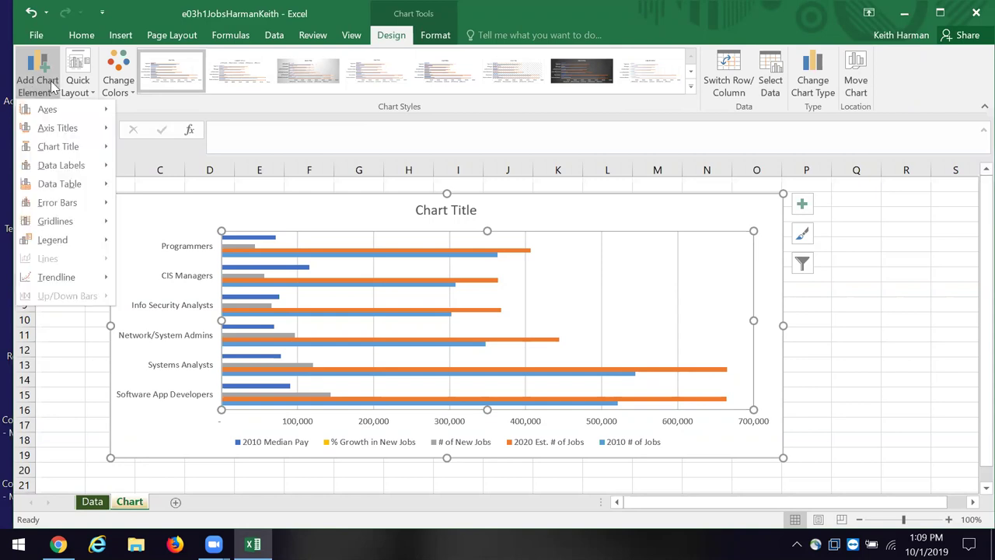
pyautogui.moveTo(44, 129)
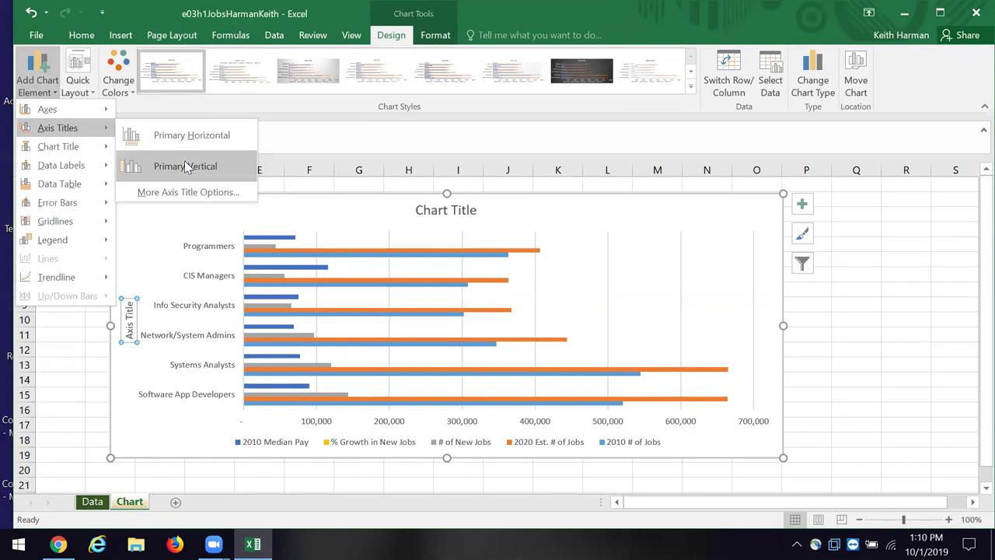
pyautogui.click(186, 167)
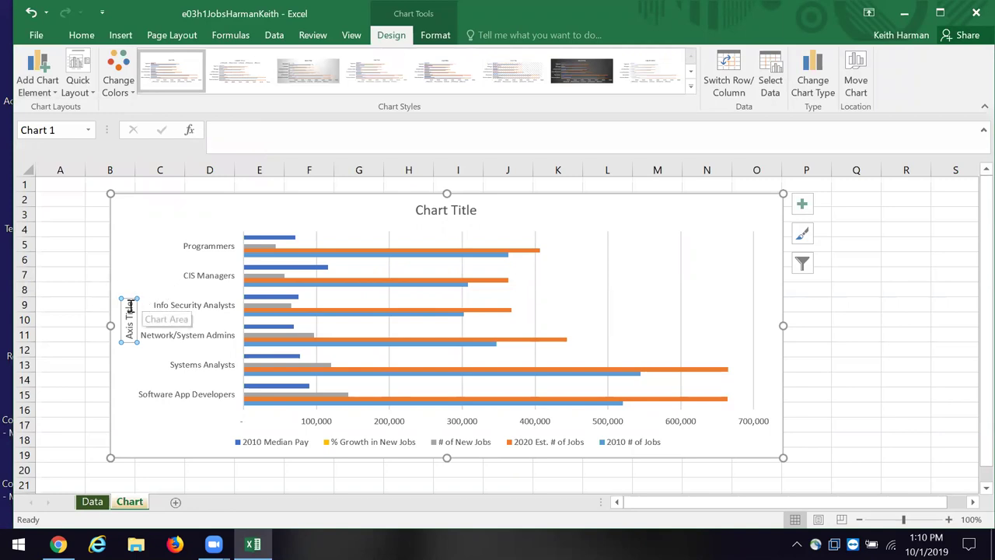
# Step: Enter 'Job Title' as the vertical axis title text
pyautogui.click(258, 134)
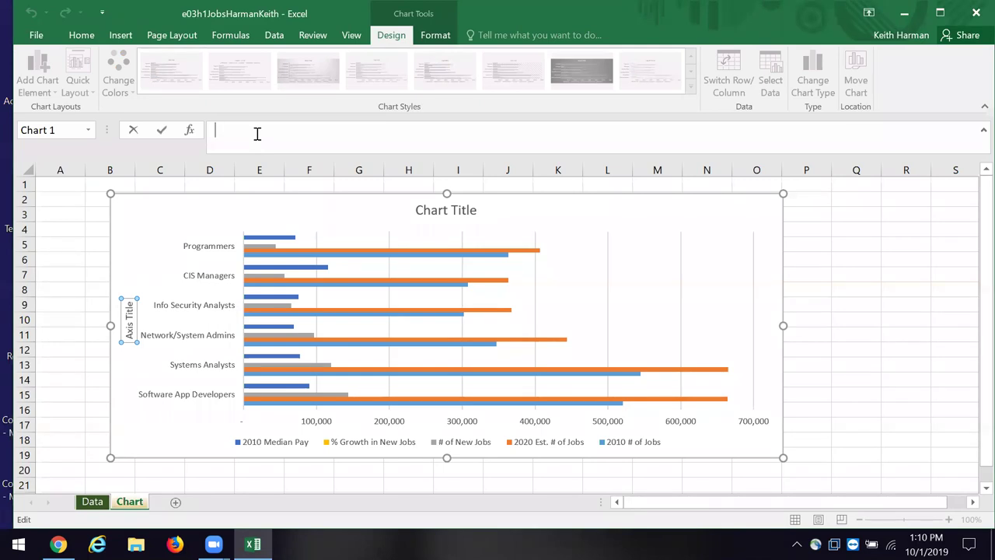
pyautogui.write('Job Tit')
pyautogui.write('k')
pyautogui.write('\\')
pyautogui.press('BackSpace')
pyautogui.press('BackSpace')
pyautogui.write('le')
pyautogui.click(870, 270)
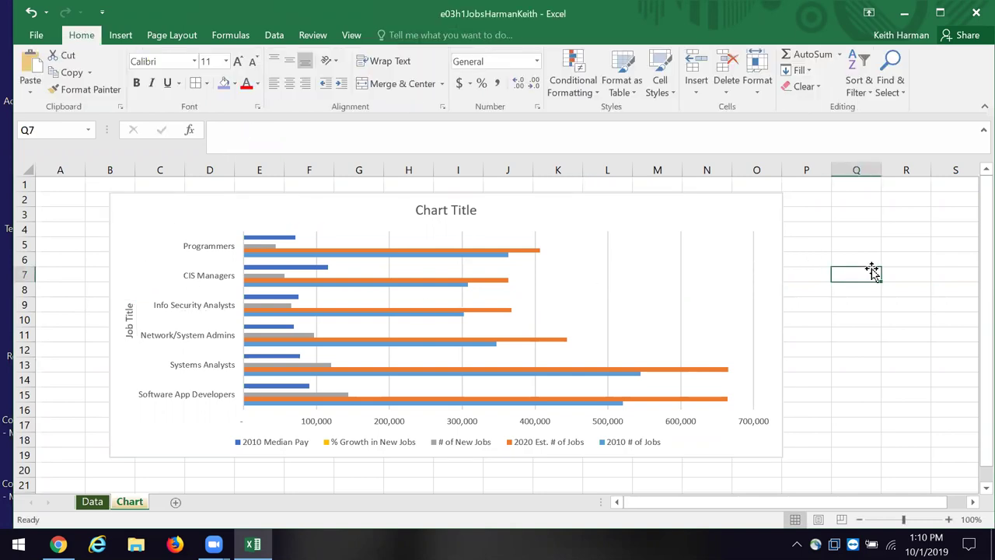
pyautogui.click(129, 317)
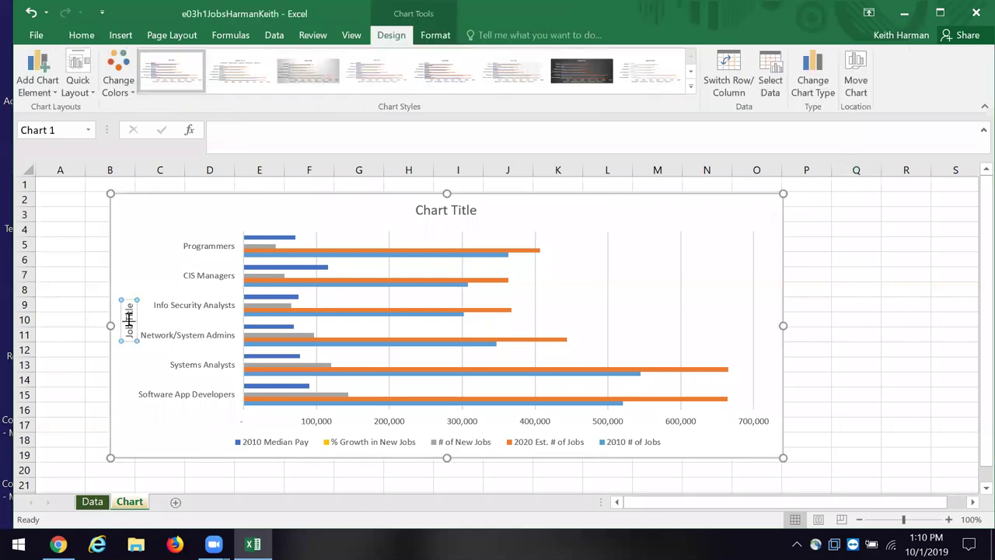
pyautogui.click(81, 35)
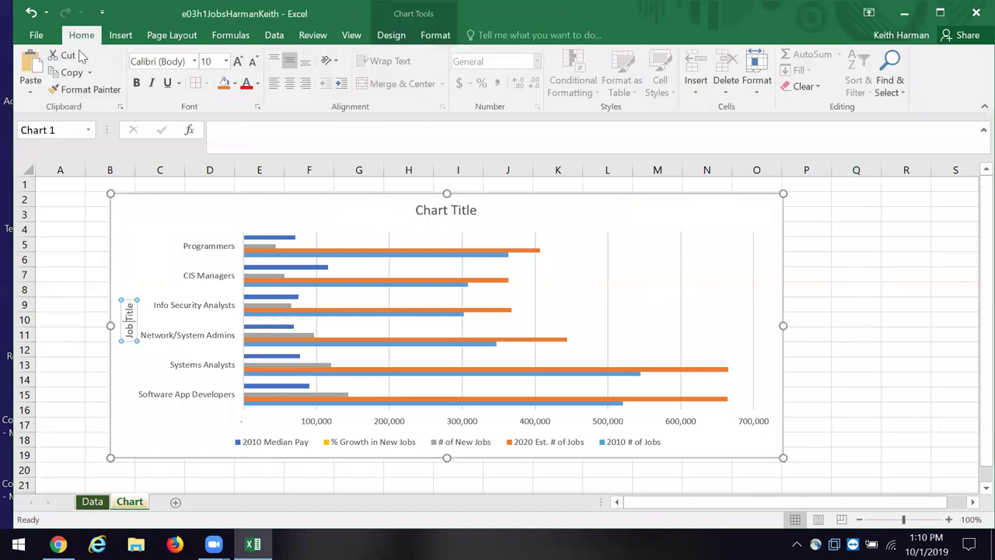
# Step: Make the Job Title axis title bold at 14 point
pyautogui.click(135, 84)
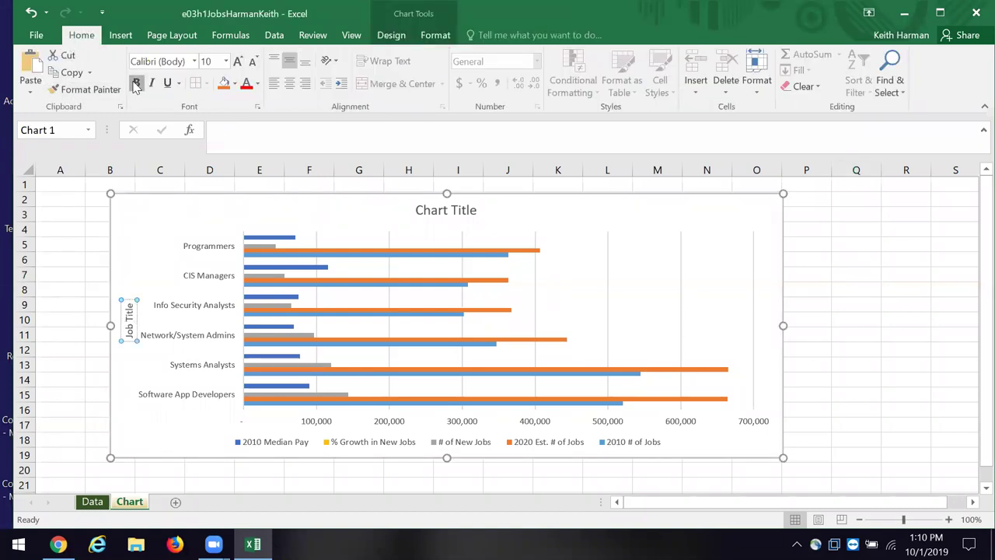
pyautogui.click(225, 63)
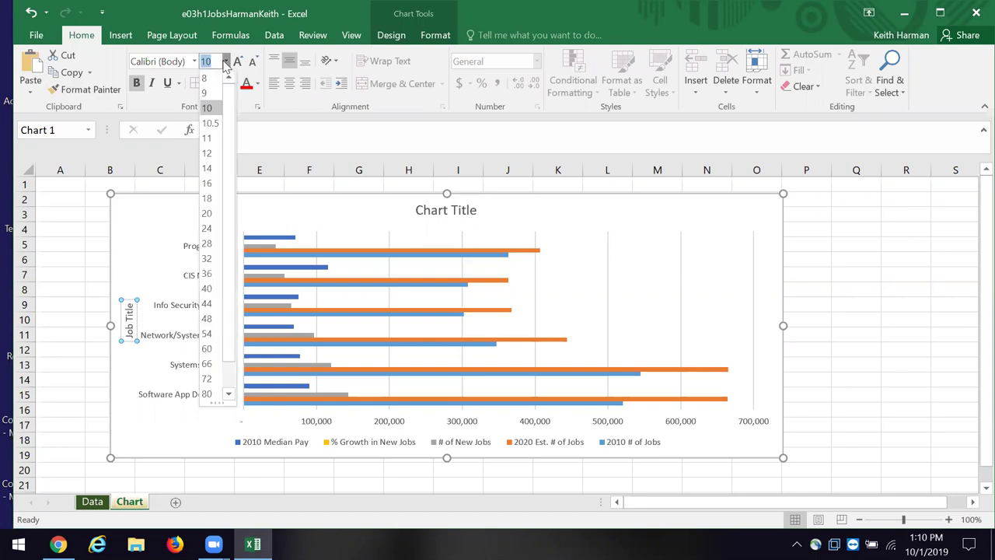
pyautogui.click(210, 163)
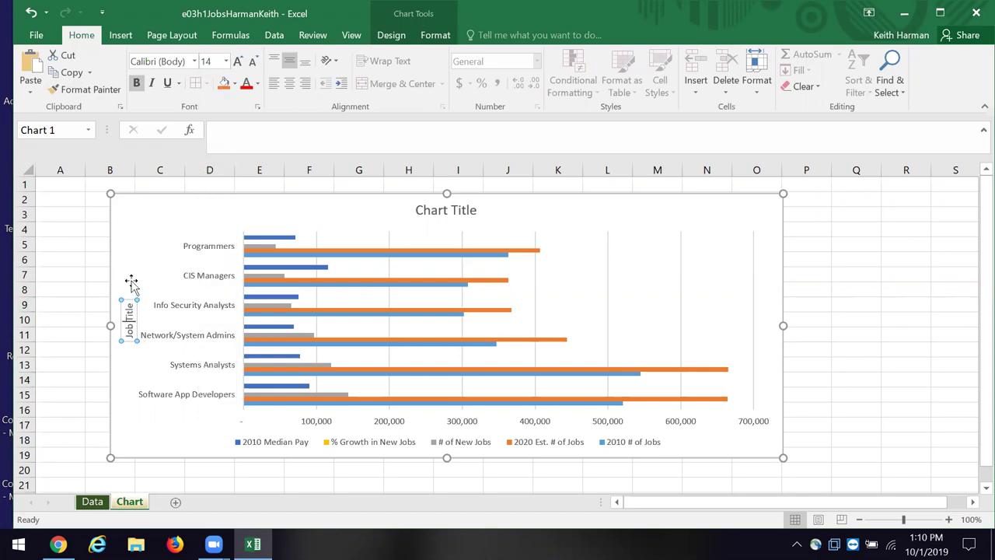
# Step: Open the Font dialog for the Job Title axis title from its shortcut menu
pyautogui.click(146, 309)
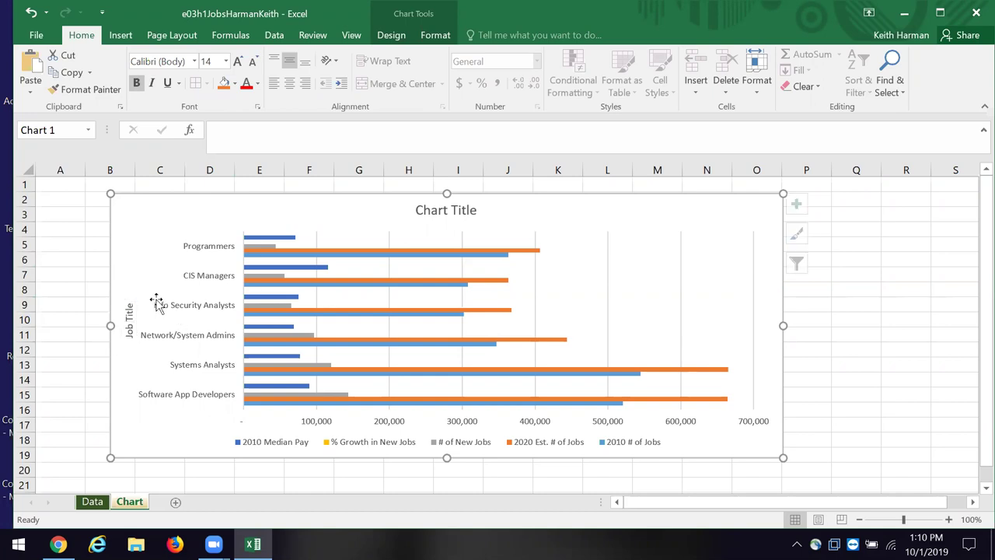
pyautogui.click(132, 312)
pyautogui.click(129, 315)
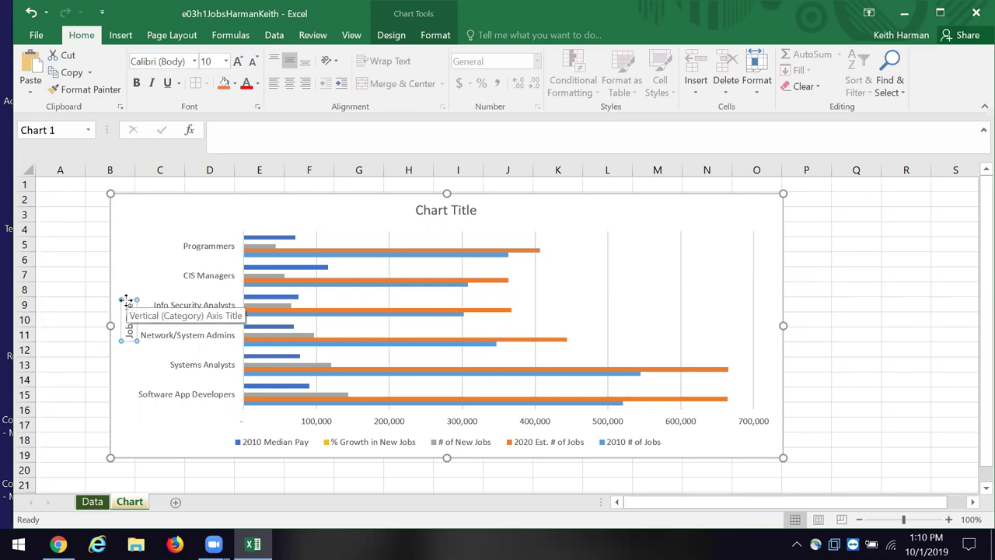
pyautogui.click(134, 297)
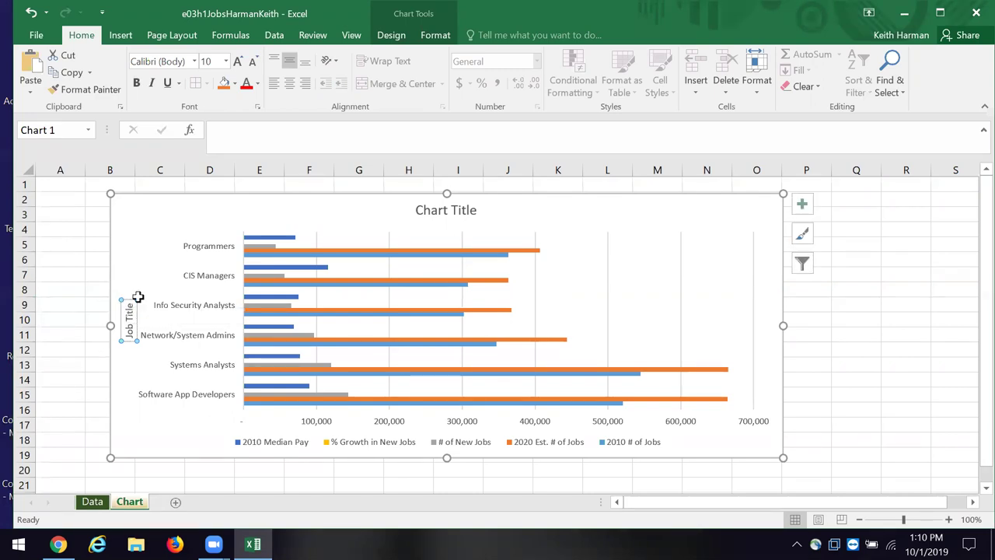
pyautogui.click(662, 290)
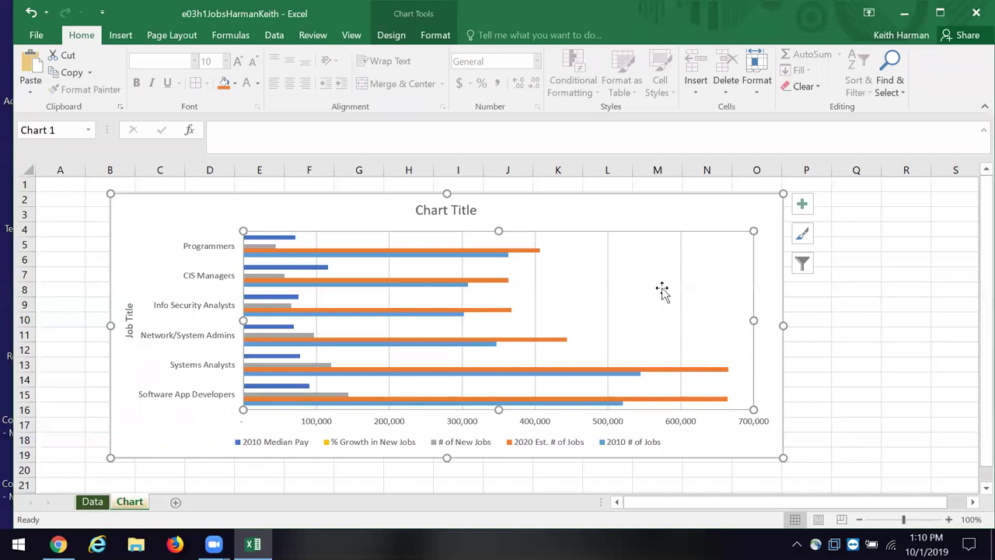
pyautogui.rightClick(127, 319)
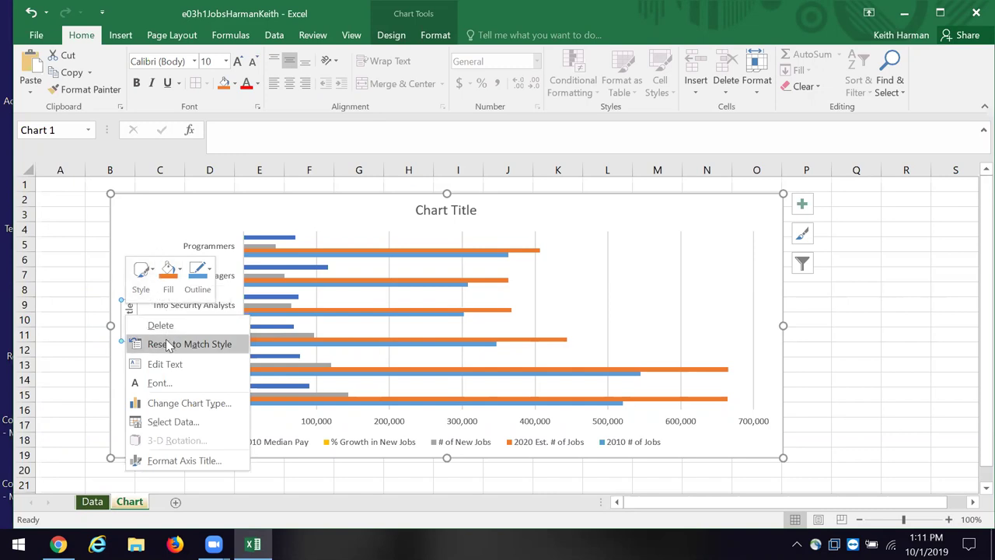
pyautogui.click(161, 381)
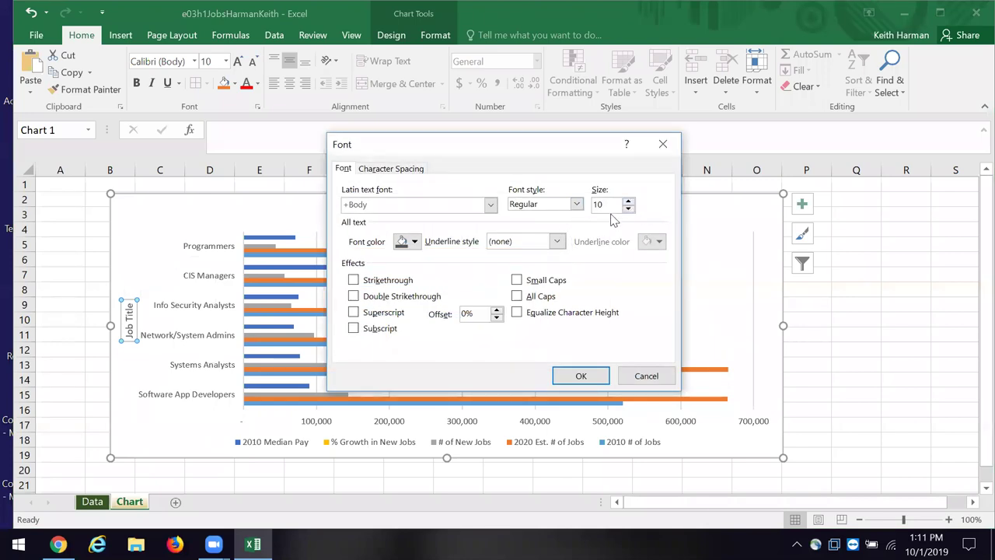
# Step: Set the axis title font size to 12 in the Font dialog
pyautogui.click(628, 209)
pyautogui.click(629, 200)
pyautogui.click(629, 200)
pyautogui.click(629, 201)
pyautogui.click(629, 201)
pyautogui.click(629, 201)
pyautogui.click(629, 201)
pyautogui.click(629, 201)
pyautogui.click(629, 201)
pyautogui.click(629, 200)
pyautogui.click(629, 201)
pyautogui.click(629, 200)
pyautogui.click(629, 200)
pyautogui.click(629, 201)
pyautogui.click(629, 200)
pyautogui.click(629, 201)
pyautogui.click(629, 200)
pyautogui.click(629, 201)
pyautogui.click(629, 201)
pyautogui.click(629, 210)
pyautogui.click(628, 209)
# Step: Colour the axis title Blue, Accent 5, Darker 25% and apply the font settings
pyautogui.click(414, 242)
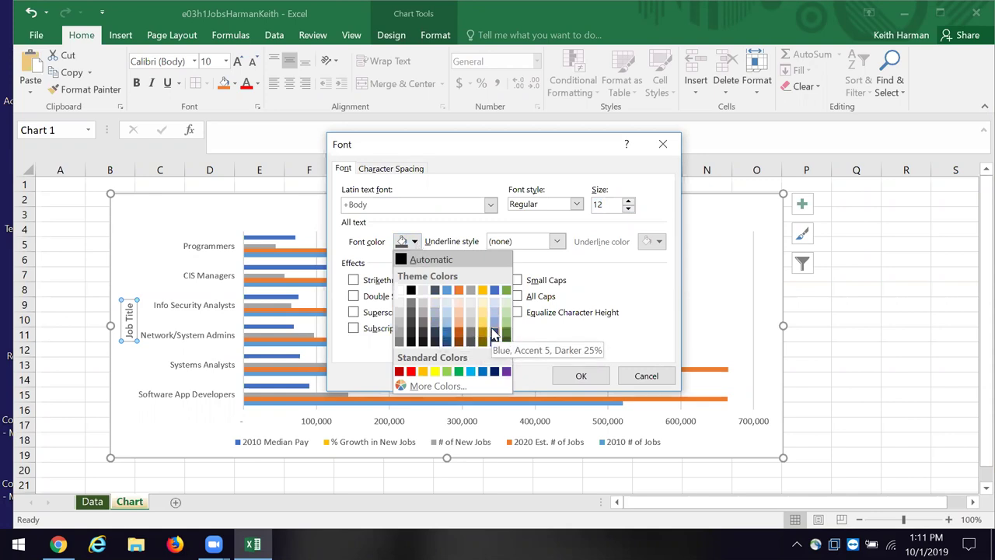
pyautogui.click(492, 334)
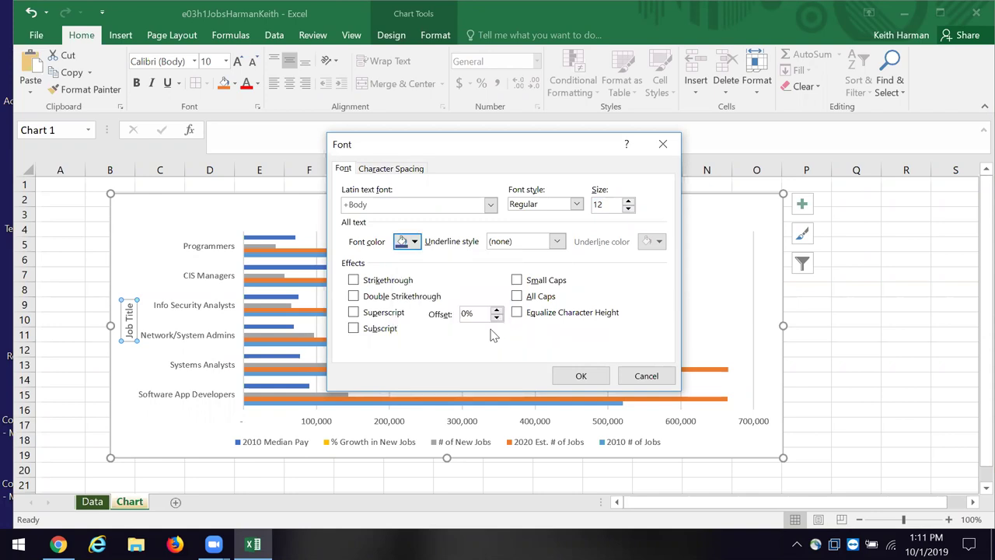
pyautogui.click(565, 378)
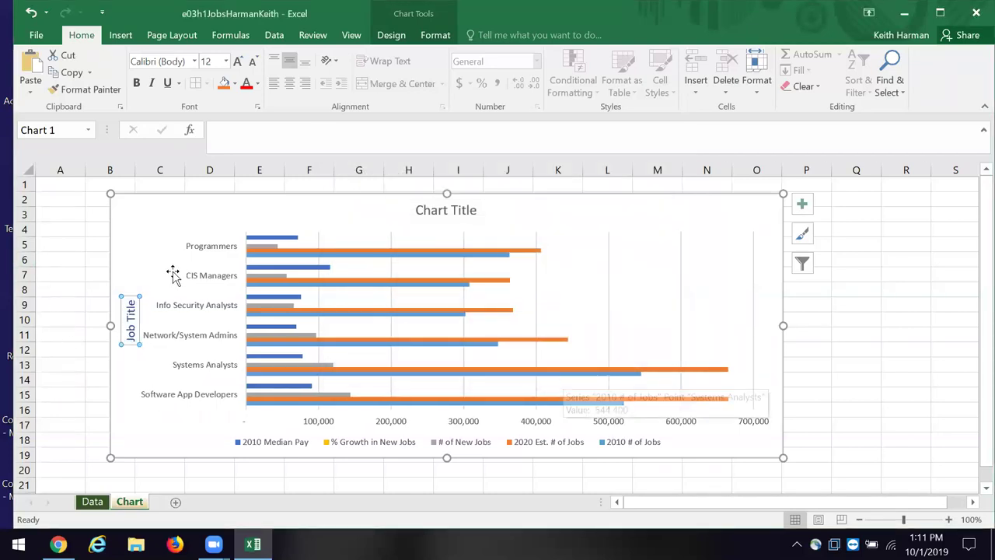
pyautogui.click(145, 258)
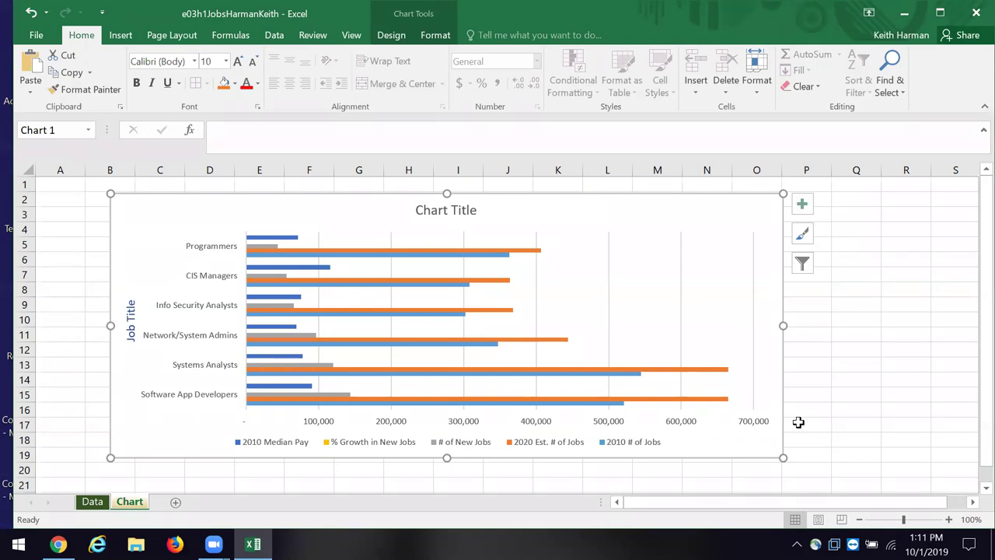
# Step: Delete the bar chart's horizontal value axis along the bottom
pyautogui.click(324, 420)
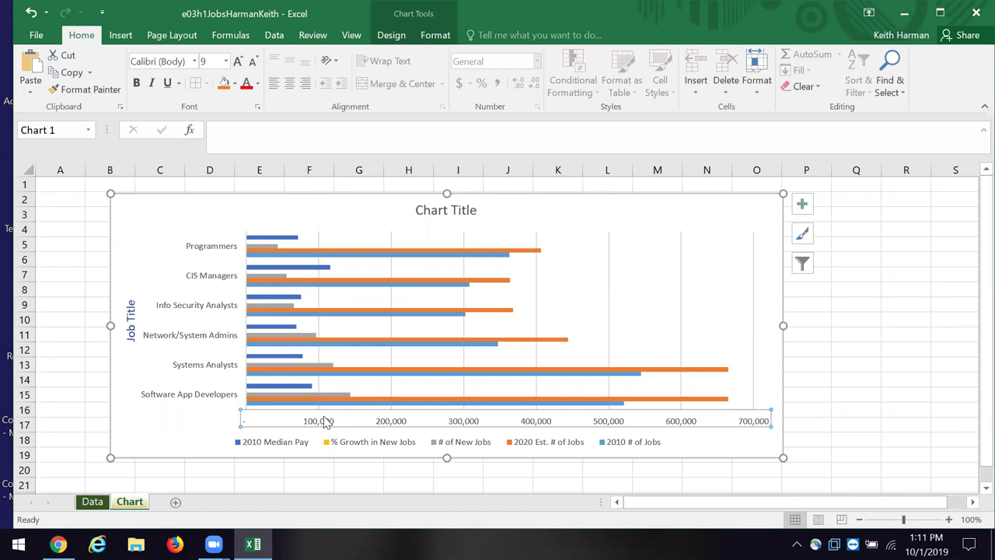
pyautogui.rightClick(325, 421)
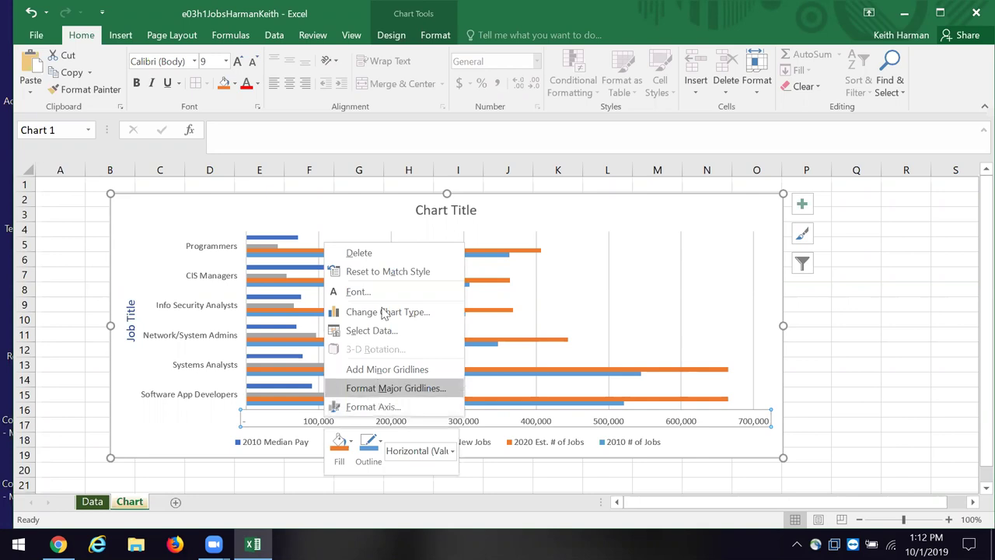
pyautogui.click(360, 253)
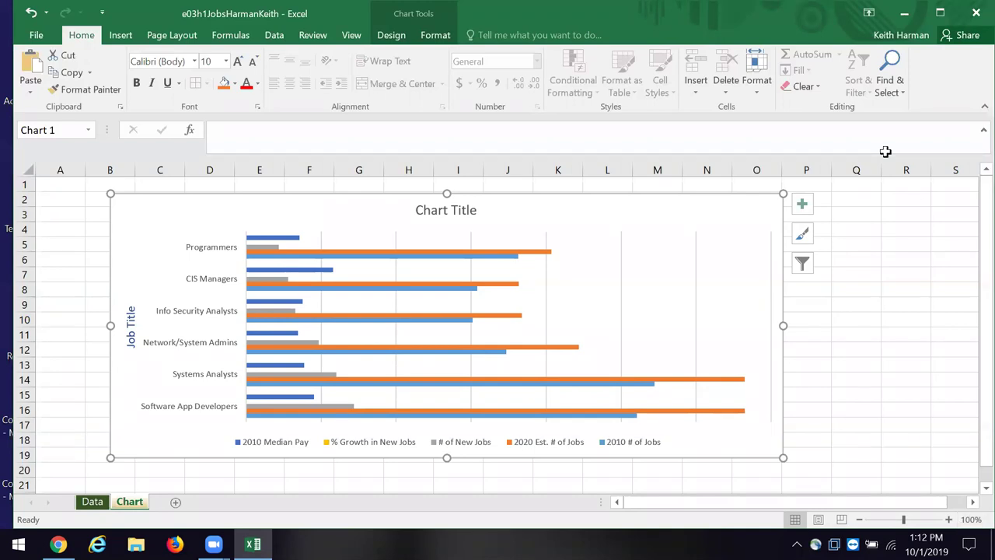
# Step: Return to the Data sheet showing the Computer-Related Jobs table and its TOTALS row
pyautogui.moveTo(545, 253)
pyautogui.click(96, 506)
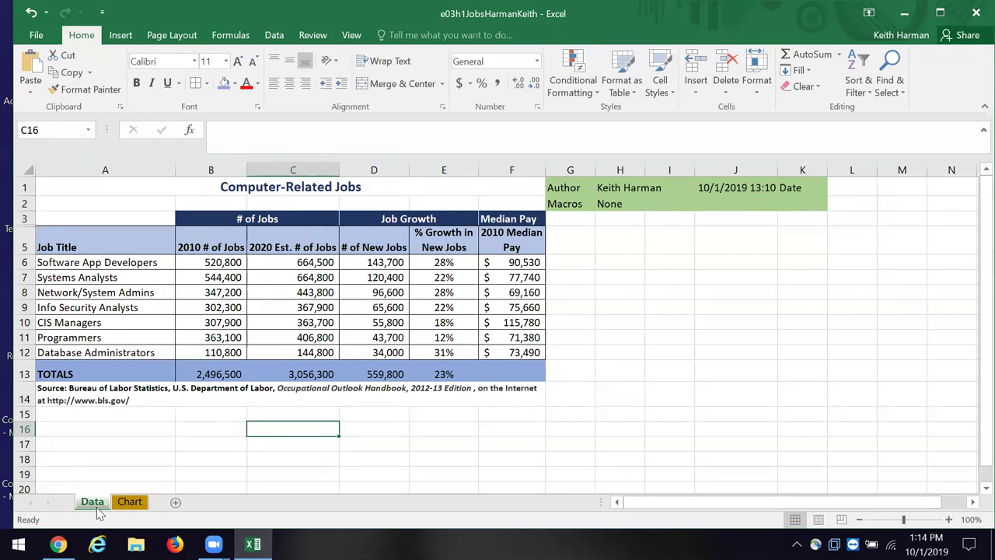
# Step: Select A5:F12, from Job Title to Database Administrators, and bring up the column chart choices
pyautogui.click(144, 260)
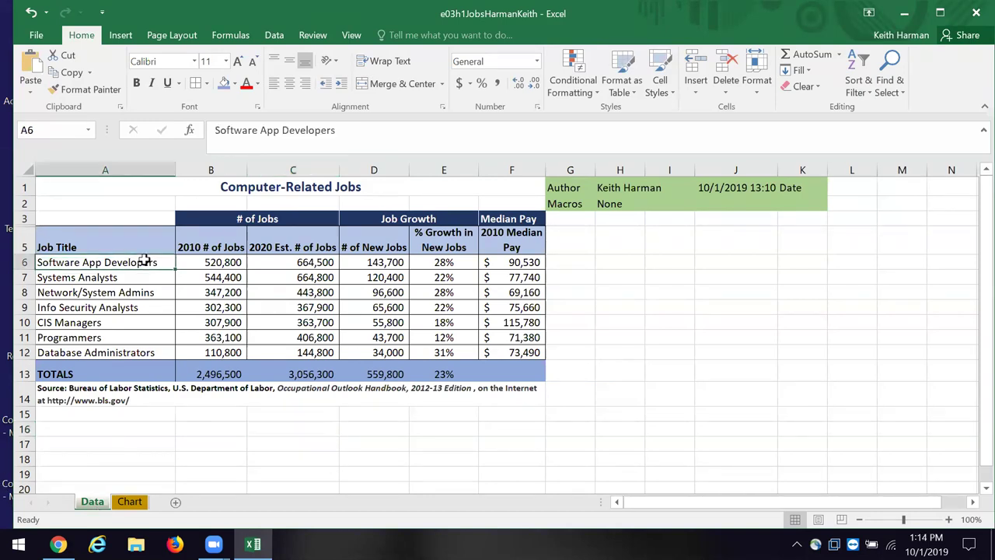
pyautogui.click(59, 242)
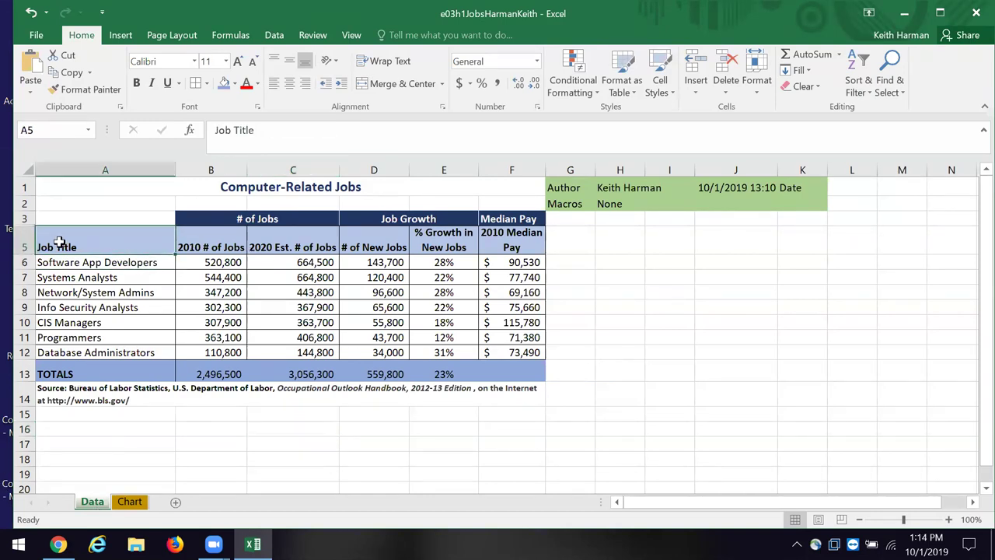
pyautogui.moveTo(59, 242); pyautogui.dragTo(498, 351)
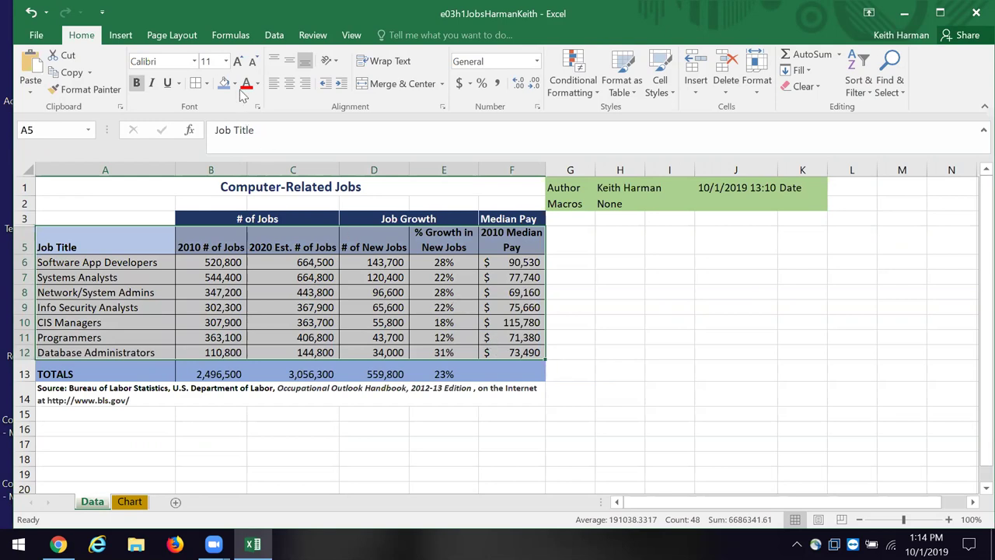
pyautogui.click(121, 35)
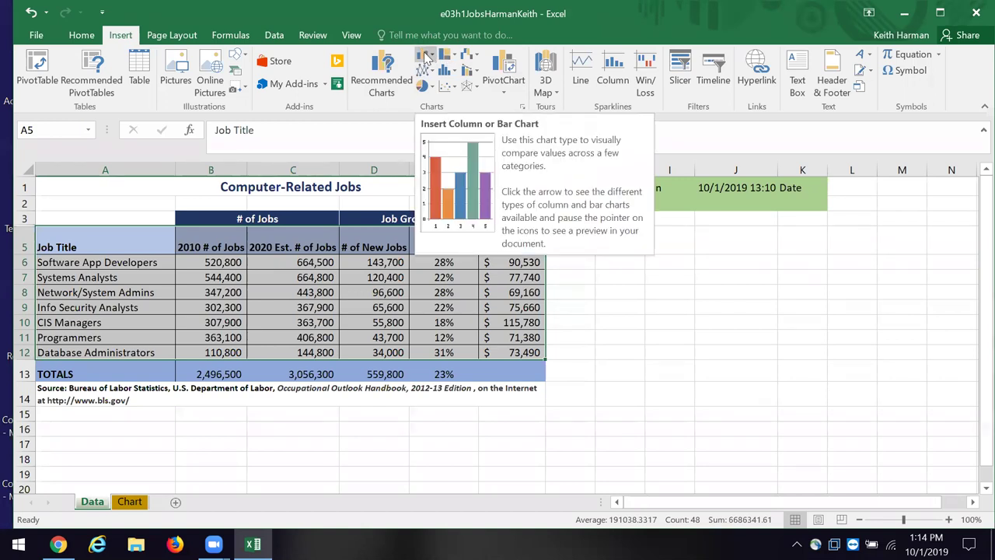
pyautogui.click(425, 57)
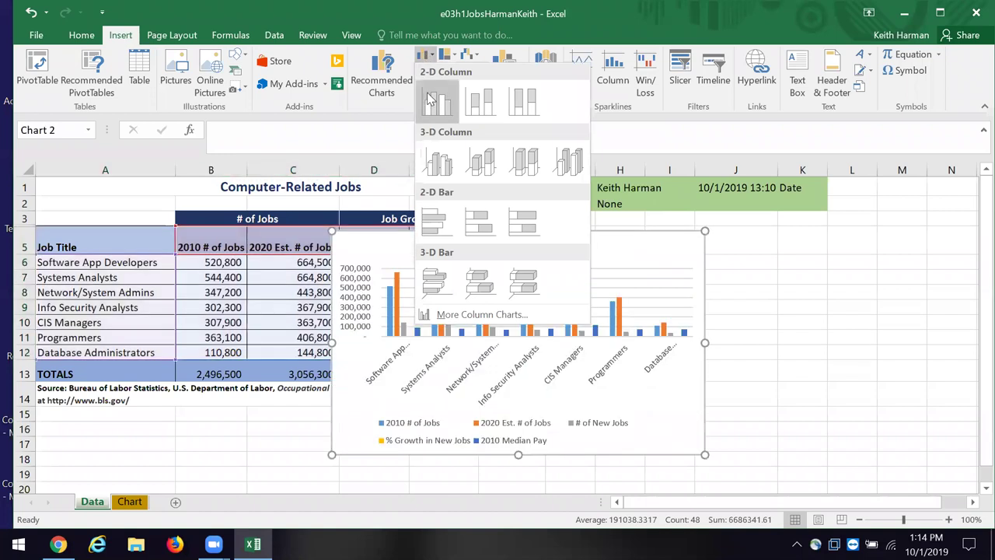
# Step: Insert a clustered column chart of the seven jobs with Alt+F1 and stretch it wider
pyautogui.press('Escape')
pyautogui.hotkey('alt', 'F1')
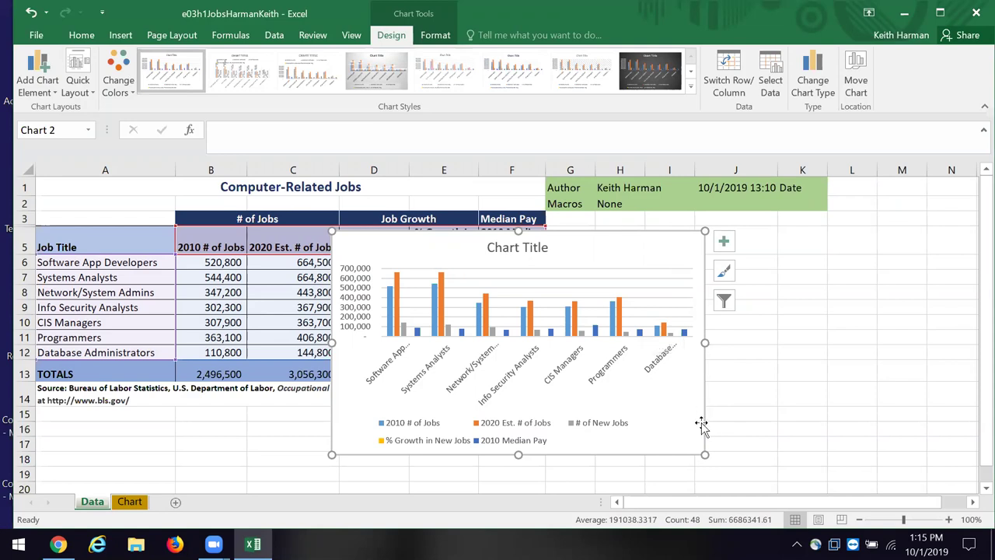
pyautogui.moveTo(705, 454); pyautogui.dragTo(923, 487)
pyautogui.scroll(-2, 921, 485)
pyautogui.scroll(1, 921, 485)
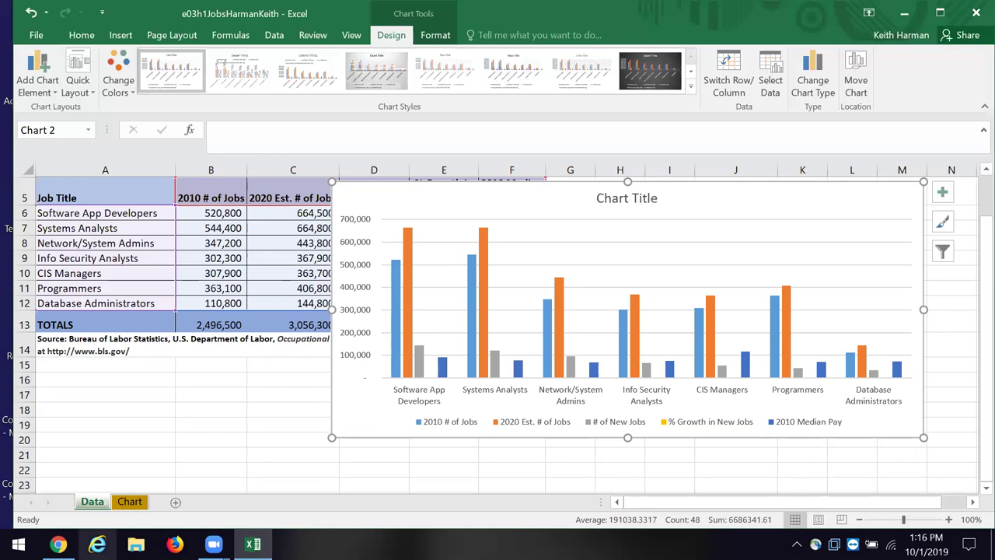
# Step: Add a new blank worksheet and rename it Chart2
pyautogui.click(177, 503)
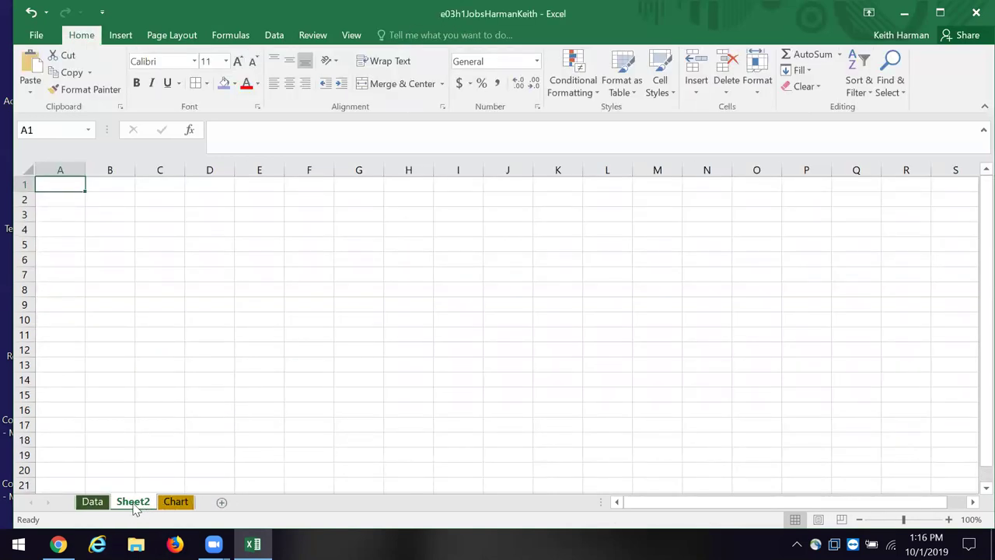
pyautogui.rightClick(135, 503)
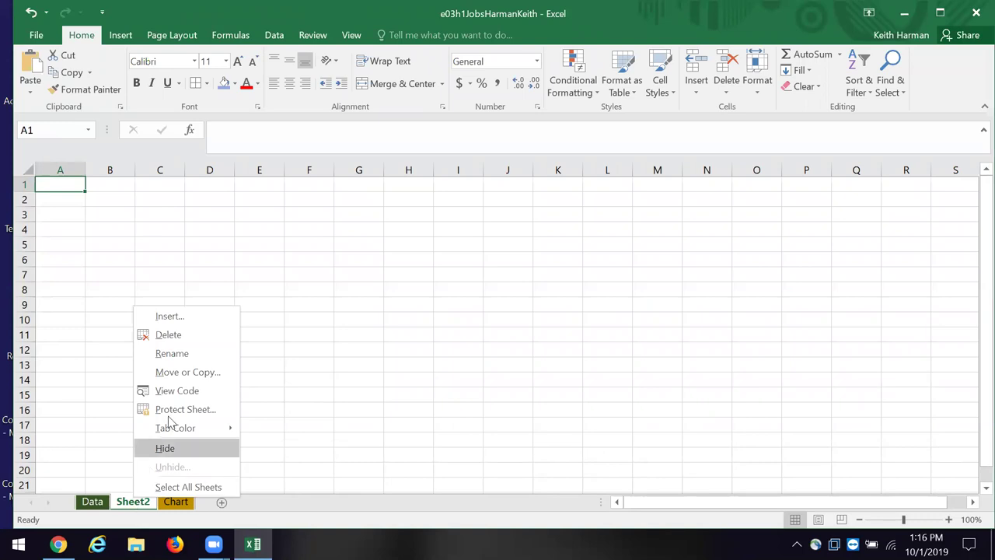
pyautogui.click(179, 355)
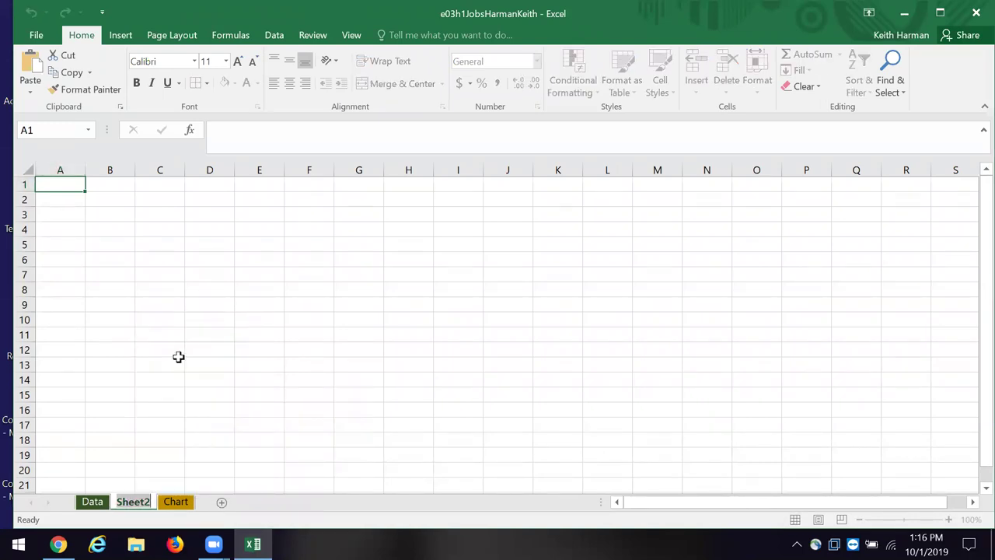
pyautogui.write('Chart')
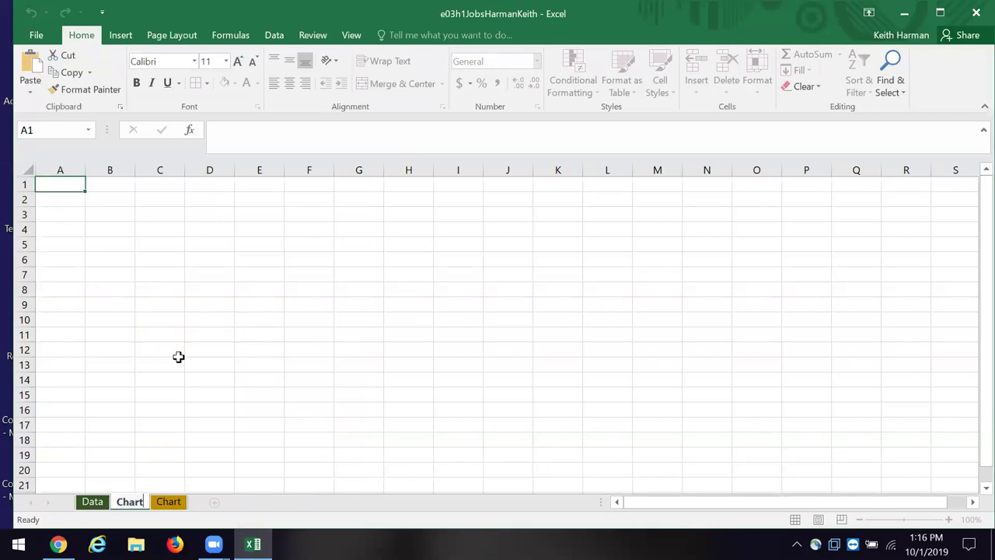
pyautogui.write('2')
pyautogui.press('Return')
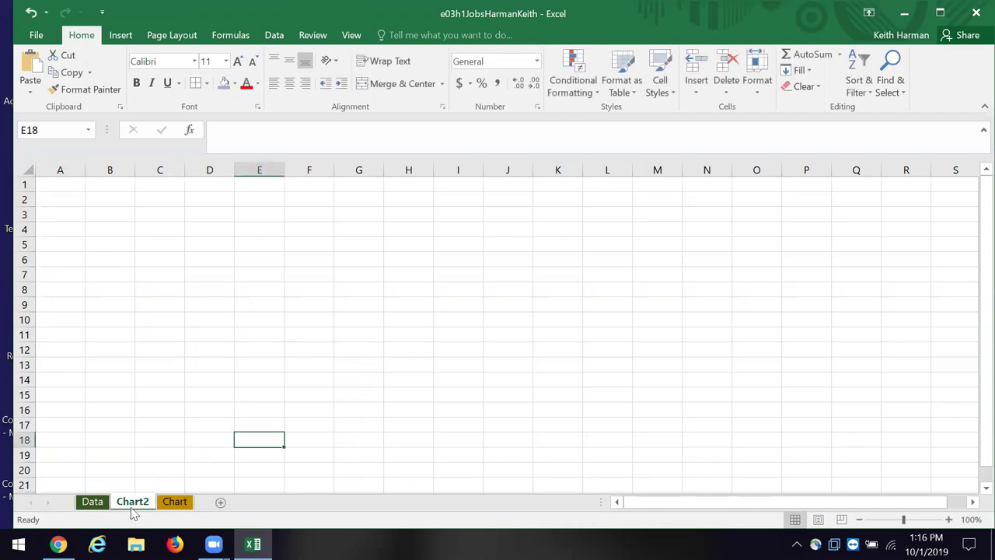
pyautogui.rightClick(132, 504)
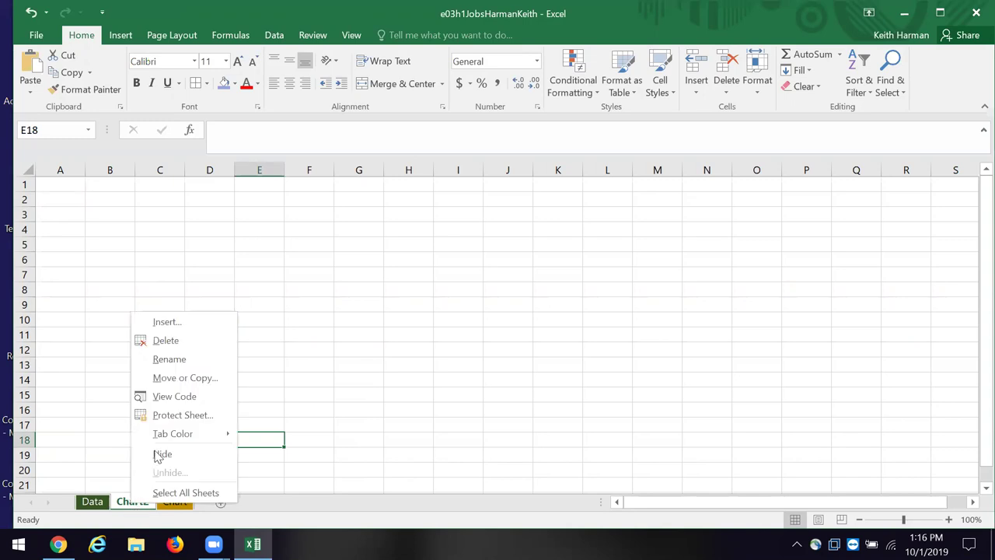
# Step: Colour the Chart2 tab red and move it after the Chart sheet
pyautogui.moveTo(171, 436)
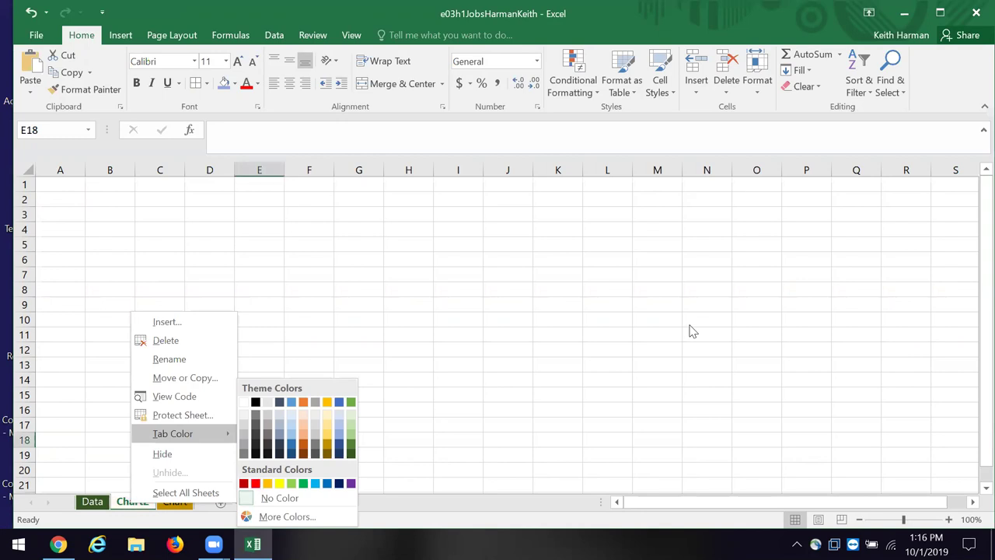
pyautogui.click(660, 310)
pyautogui.rightClick(130, 505)
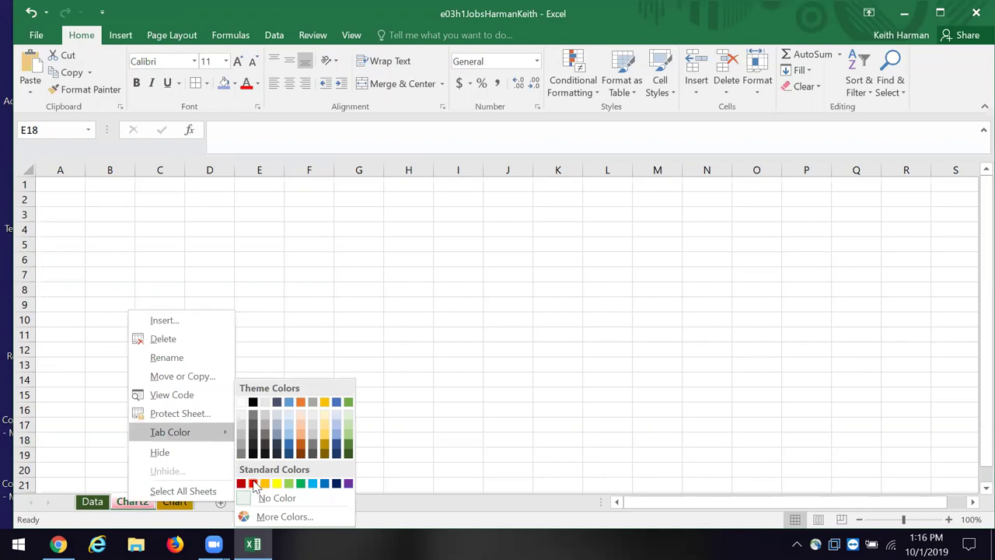
pyautogui.click(253, 483)
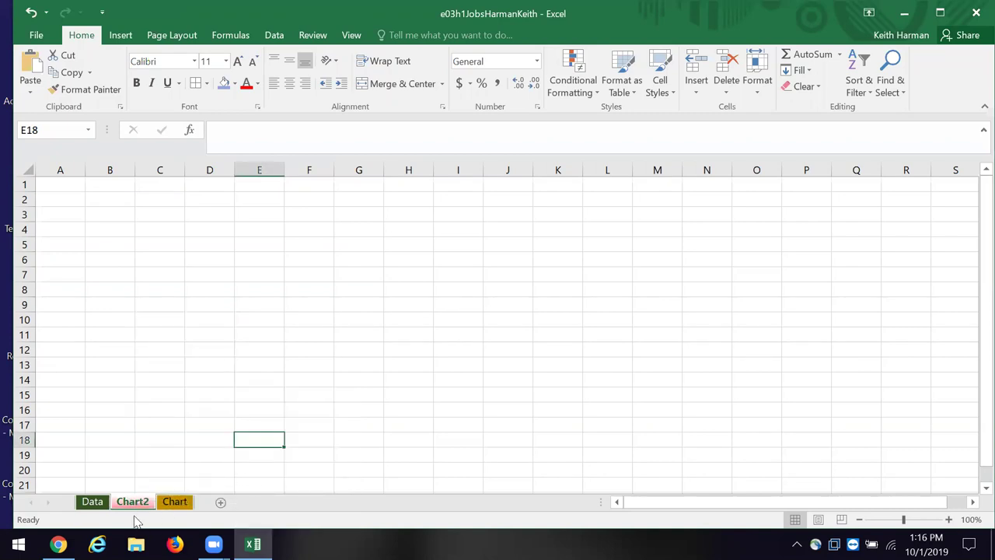
pyautogui.moveTo(141, 505); pyautogui.dragTo(203, 509)
pyautogui.click(206, 449)
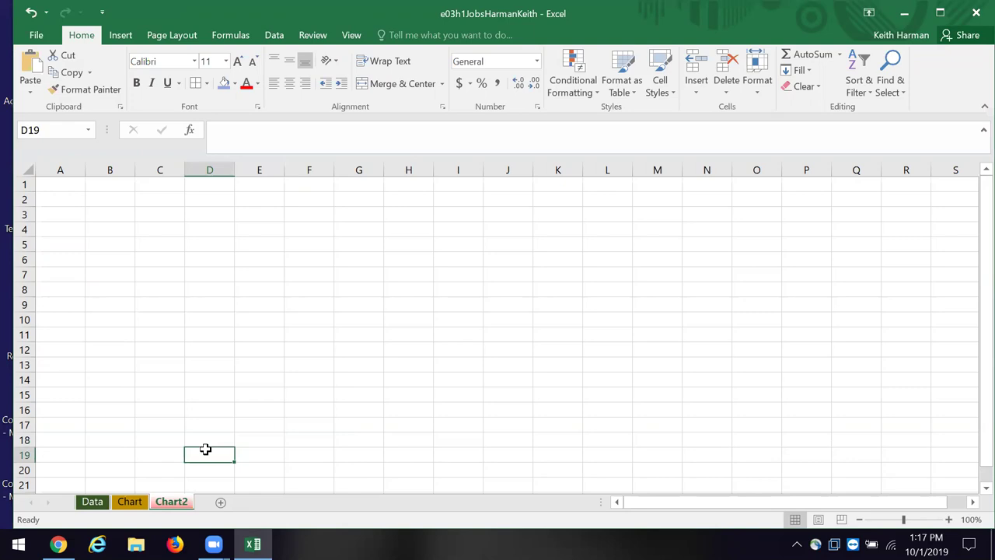
# Step: Cut the column chart from the Data sheet and paste it onto Chart2 at cell C6
pyautogui.click(92, 501)
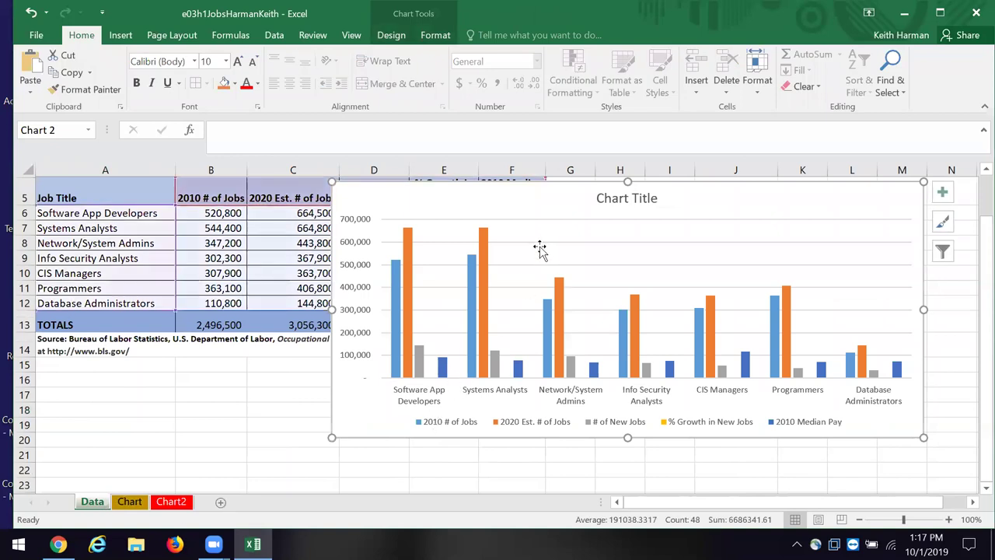
pyautogui.rightClick(549, 215)
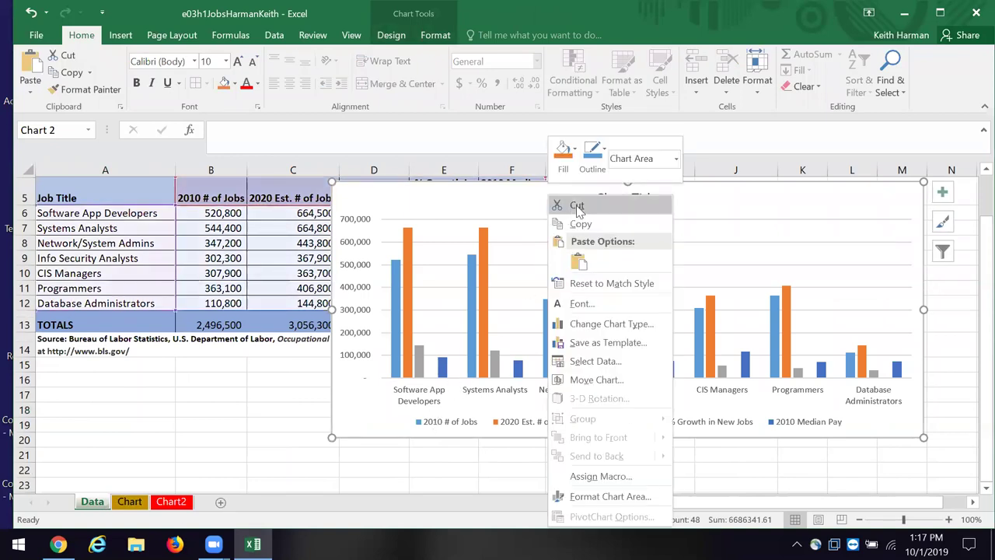
pyautogui.click(577, 203)
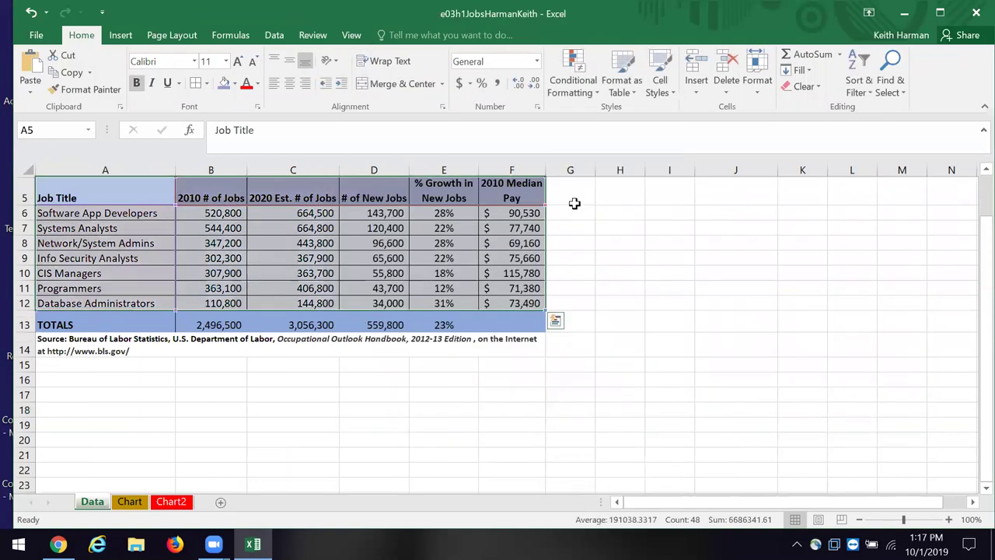
pyautogui.click(170, 503)
pyautogui.click(161, 259)
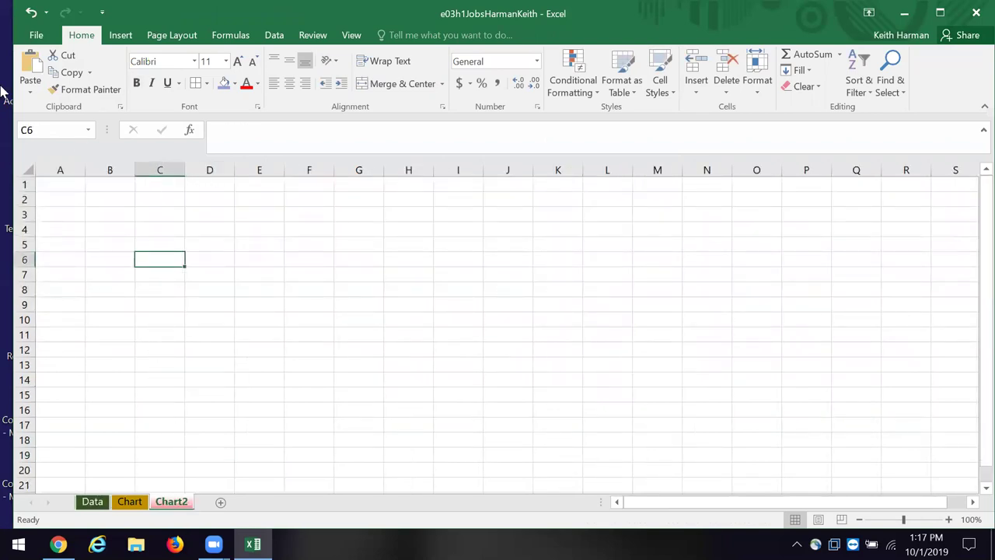
pyautogui.click(30, 69)
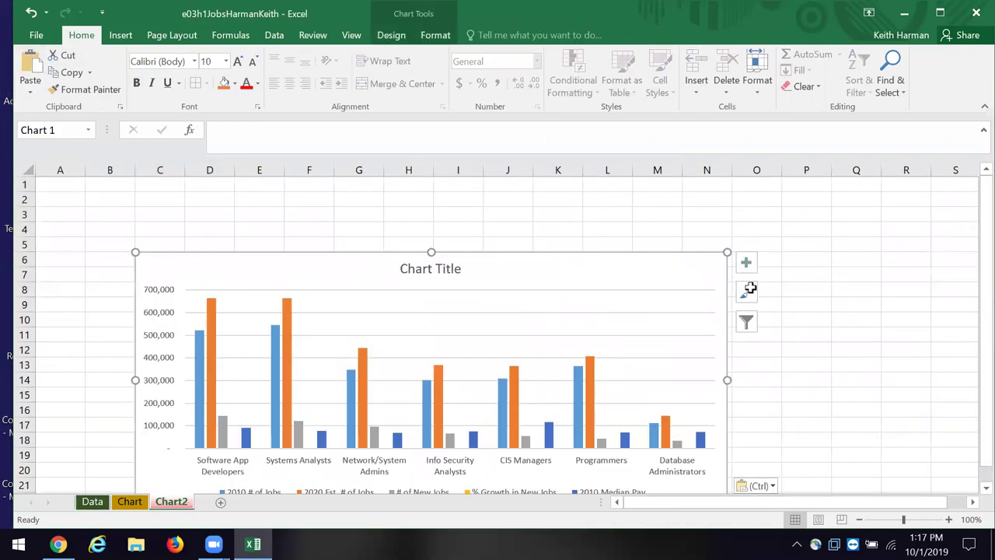
pyautogui.scroll(-1, 860, 384)
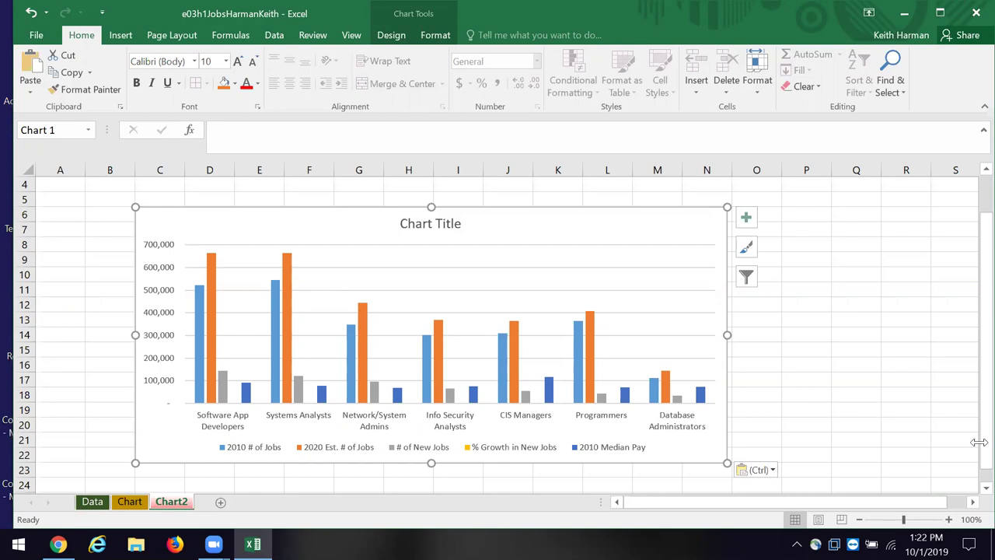
pyautogui.rightClick(211, 263)
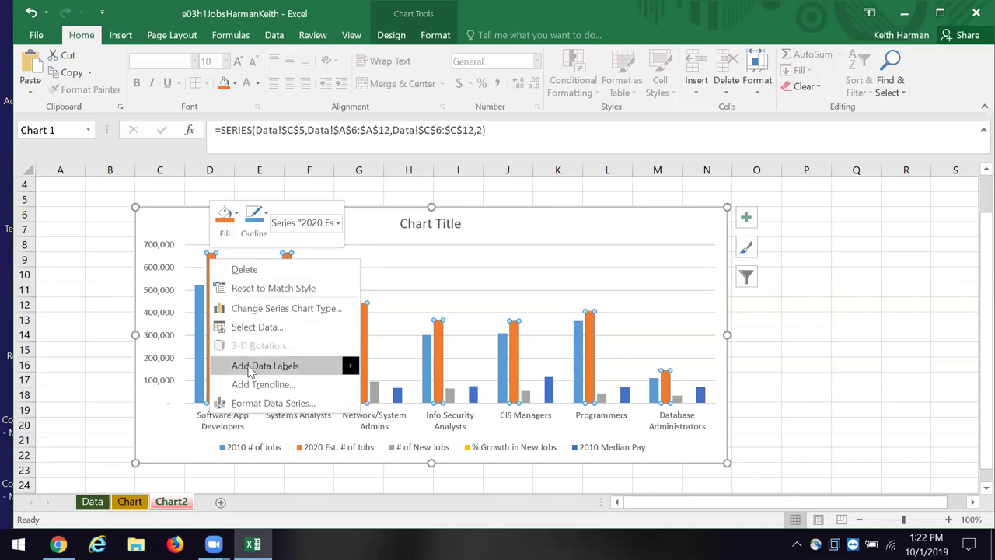
# Step: Add data callouts showing job title and value to the 2020 Est. # of Jobs bars
pyautogui.moveTo(250, 373)
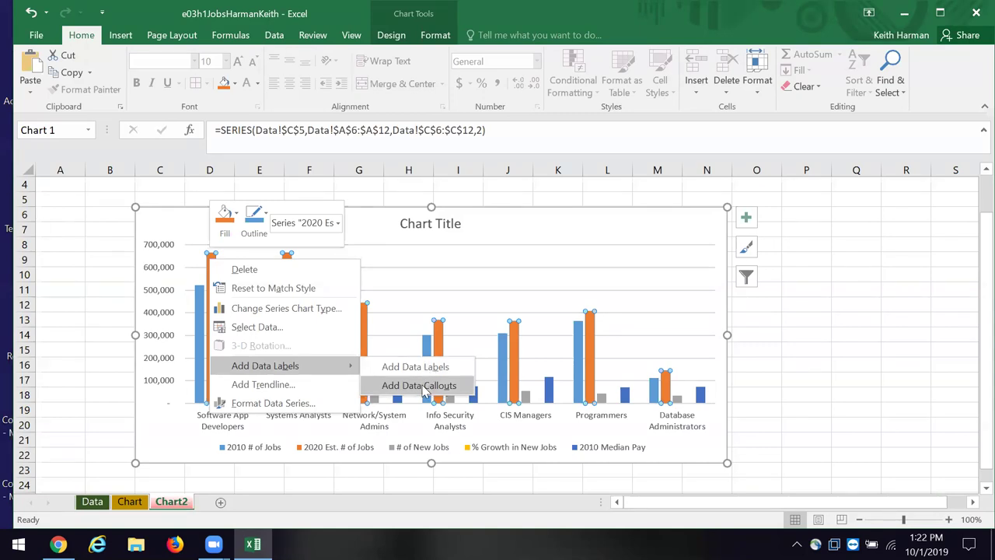
pyautogui.click(425, 391)
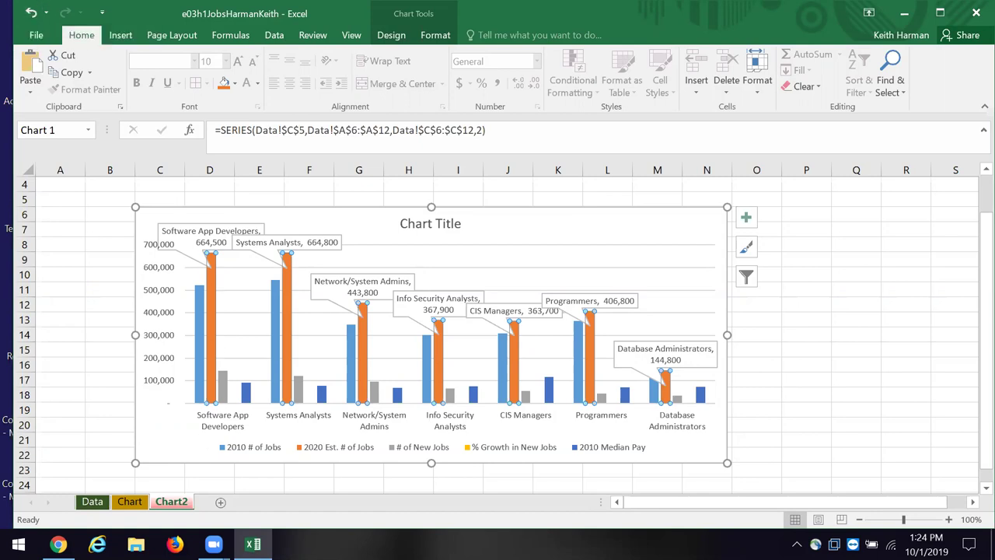
pyautogui.click(242, 449)
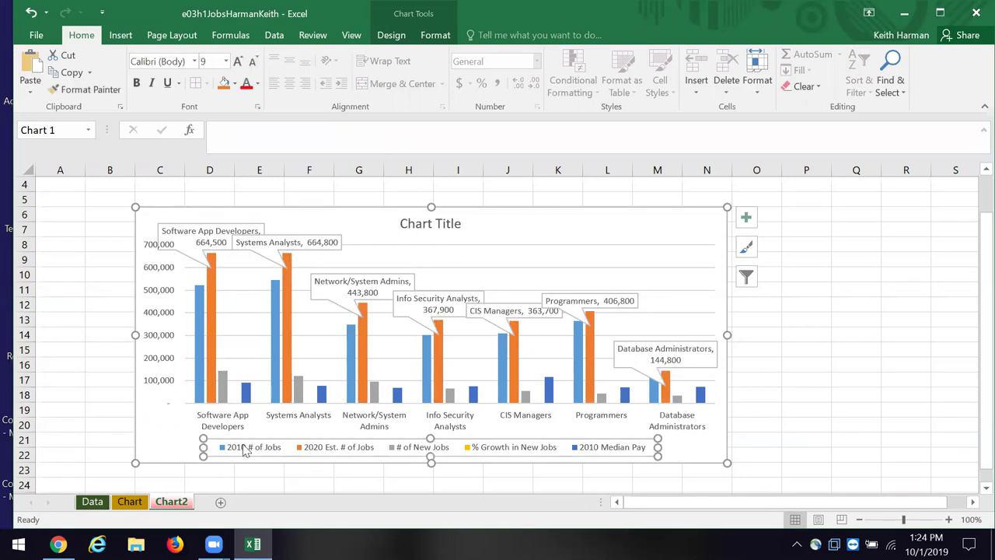
# Step: Look through the legend's formatting settings and fill colours without changing anything
pyautogui.rightClick(243, 450)
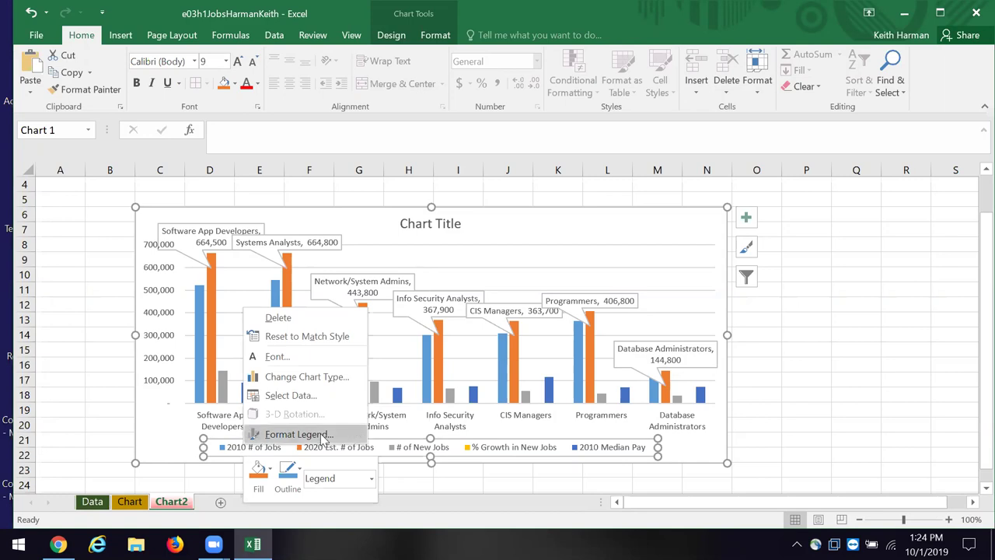
pyautogui.click(299, 433)
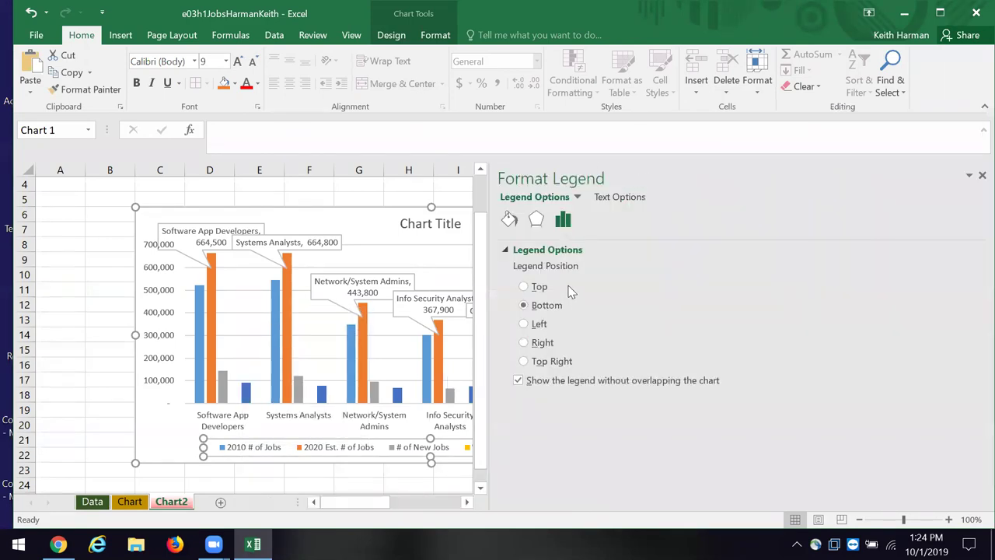
pyautogui.click(536, 220)
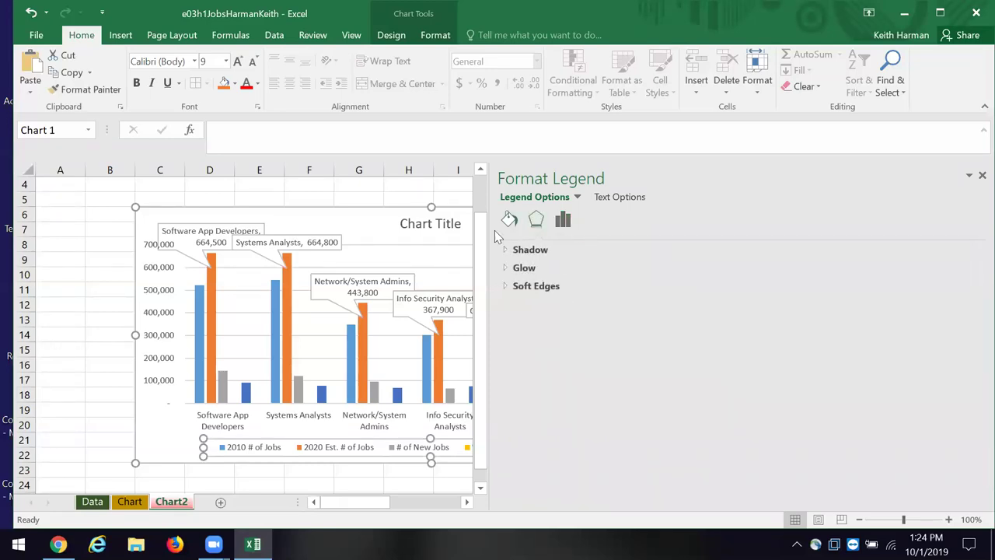
pyautogui.click(511, 220)
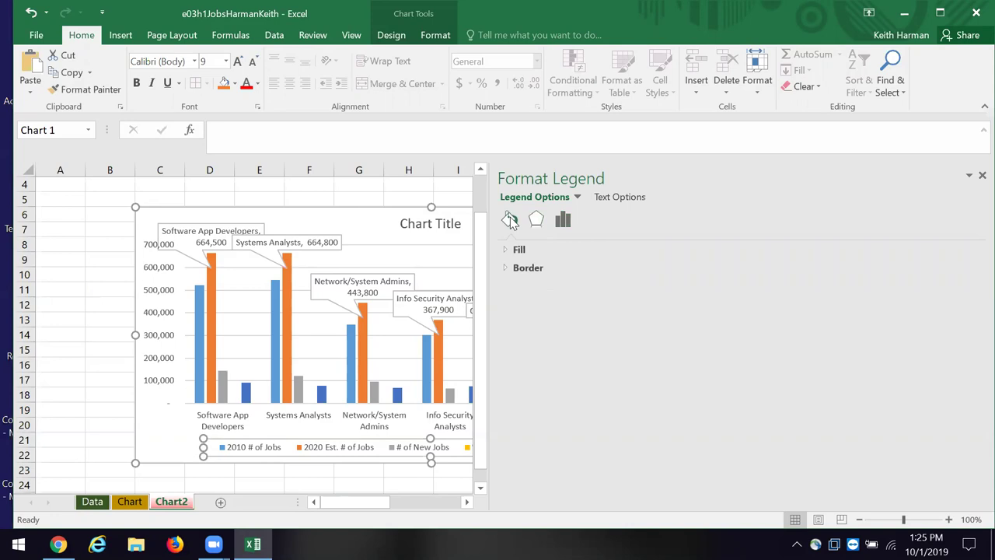
pyautogui.click(536, 222)
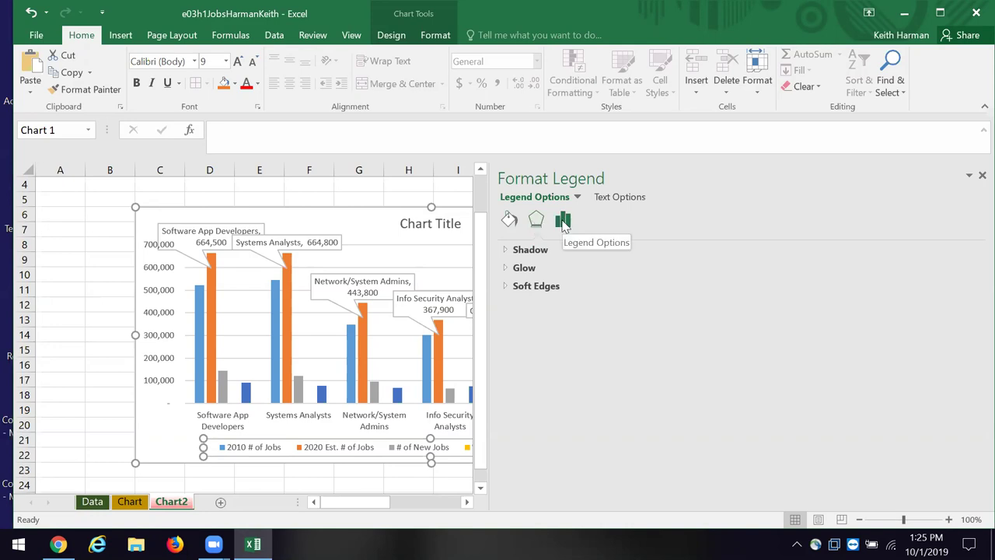
pyautogui.click(565, 221)
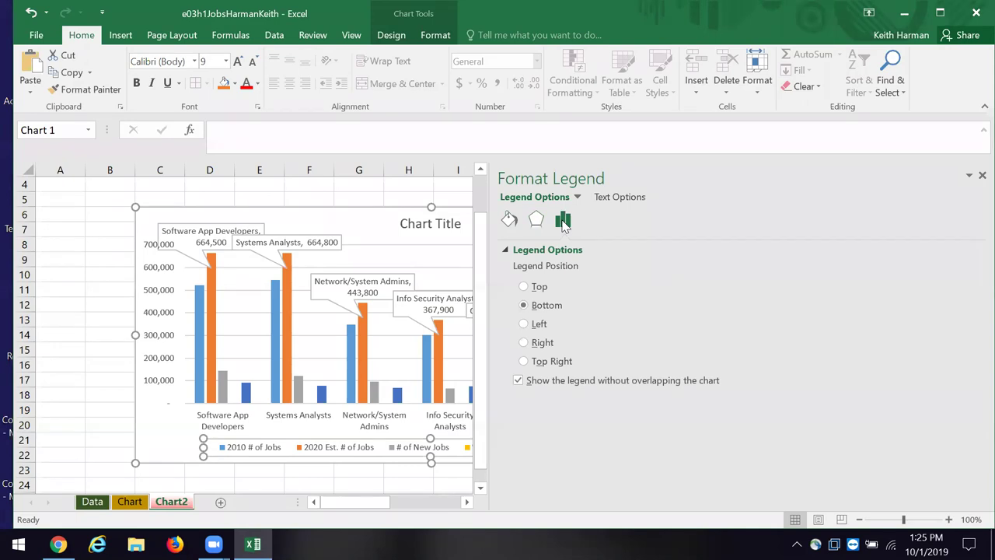
pyautogui.scroll(-1, 809, 308)
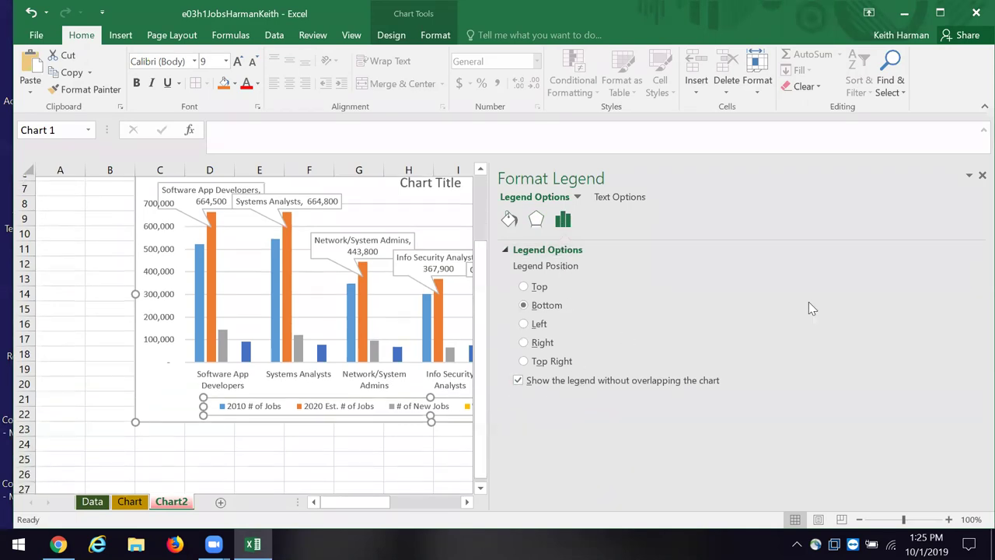
pyautogui.click(982, 175)
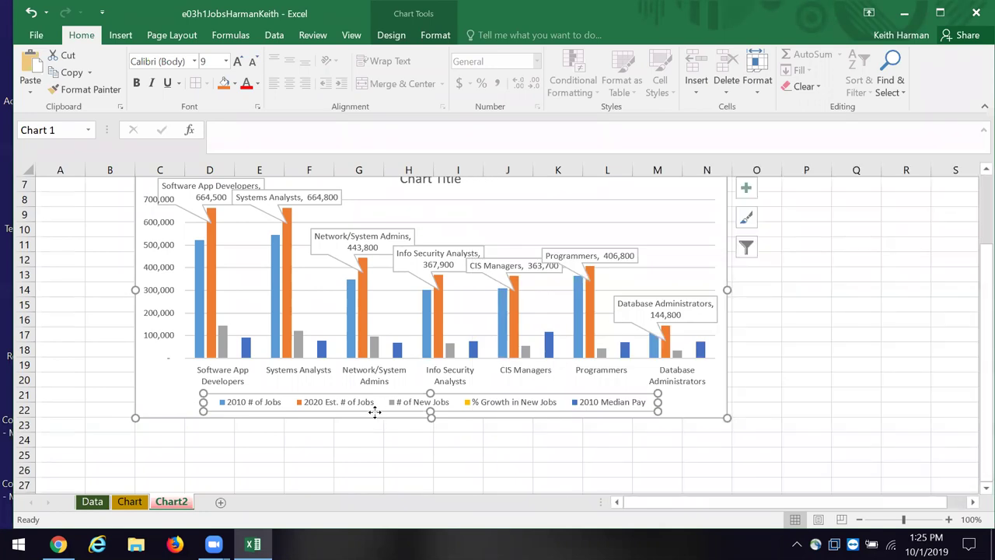
pyautogui.rightClick(380, 410)
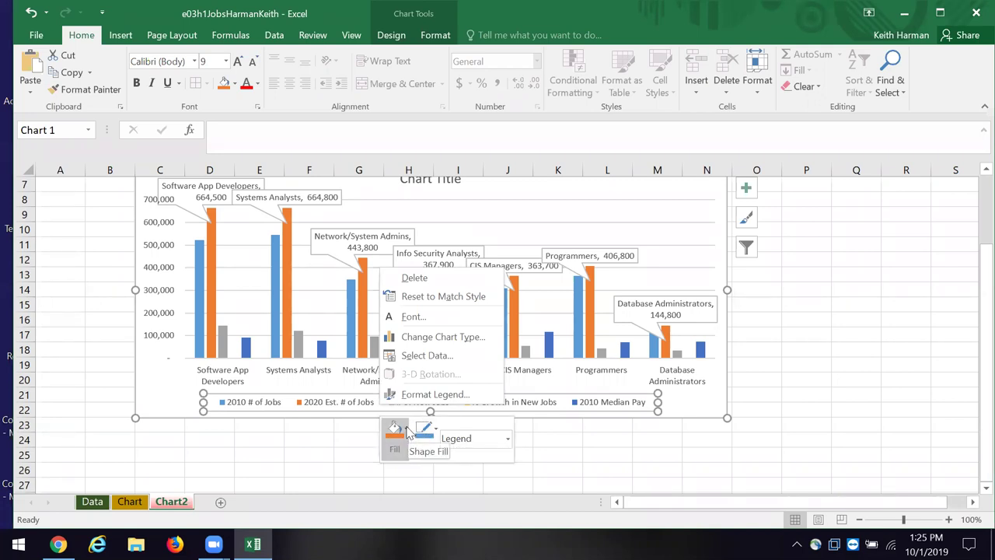
pyautogui.click(404, 431)
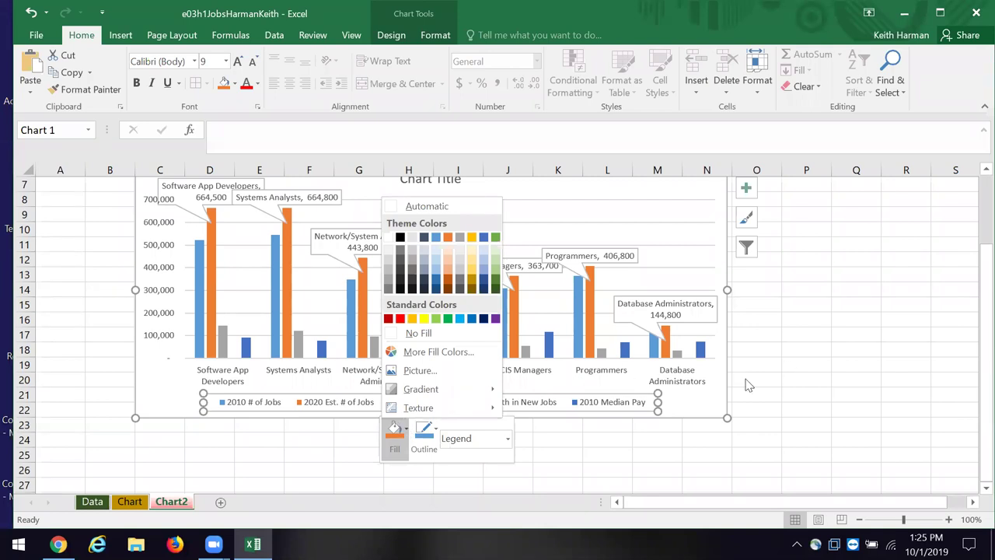
pyautogui.click(365, 409)
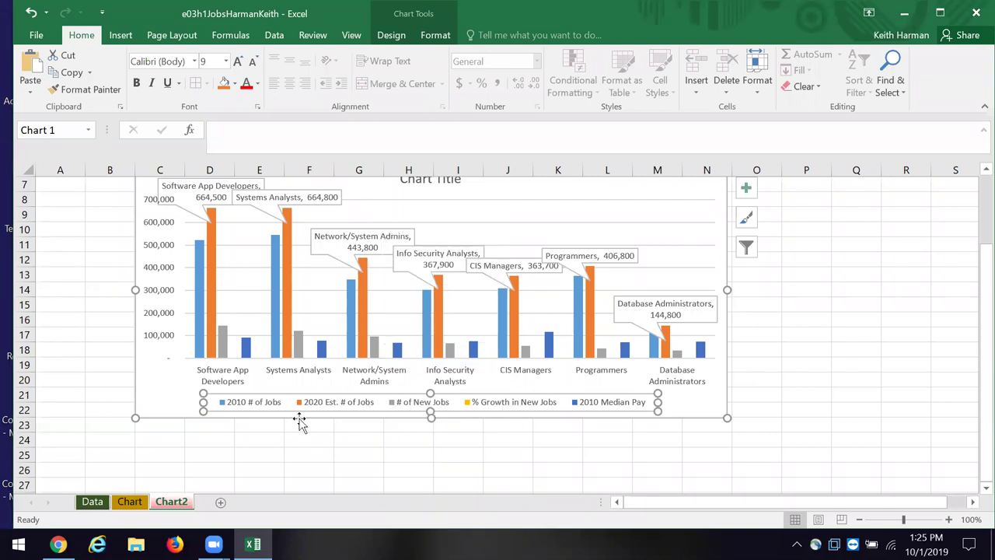
# Step: Make the legend text bold at 10.5 points
pyautogui.click(138, 84)
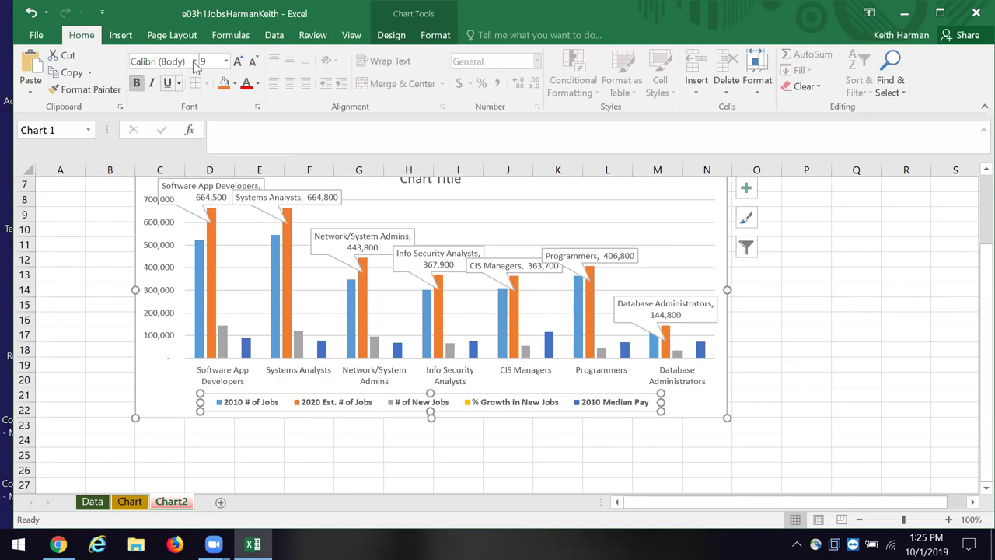
pyautogui.click(225, 62)
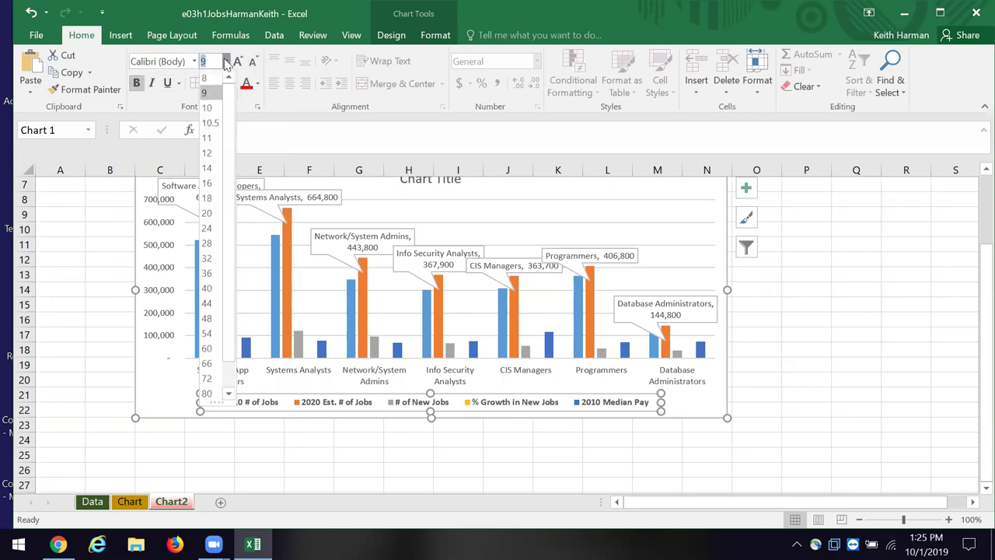
pyautogui.click(210, 123)
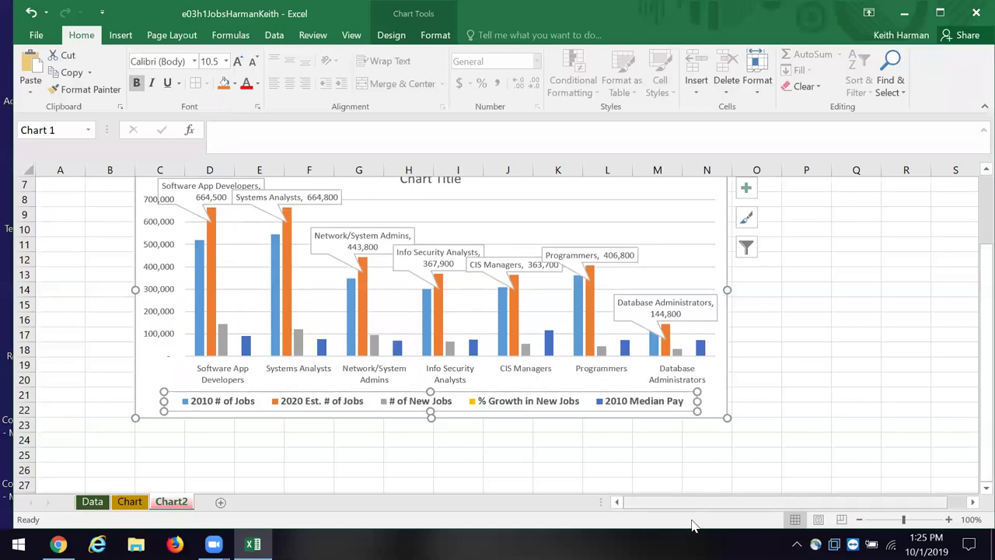
pyautogui.scroll(1, 688, 524)
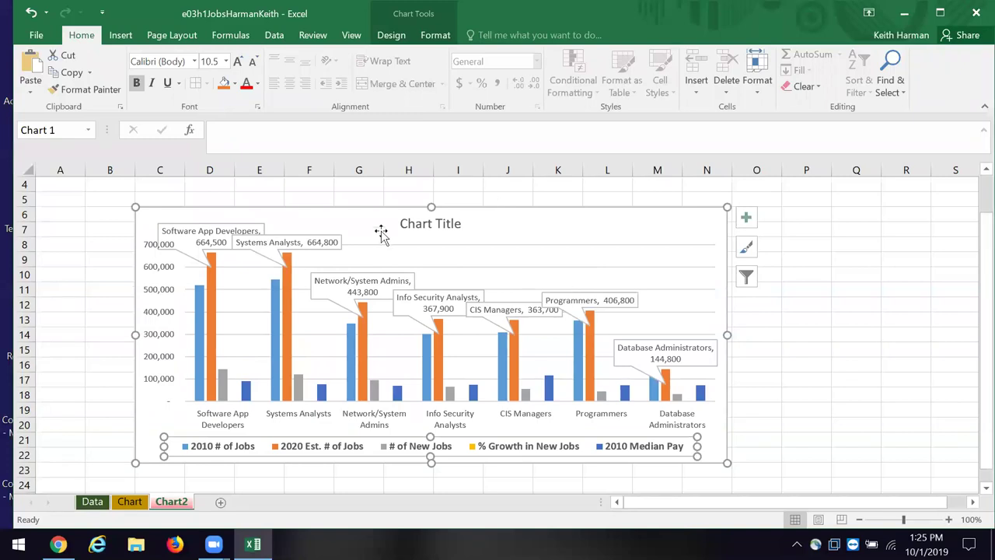
pyautogui.click(423, 228)
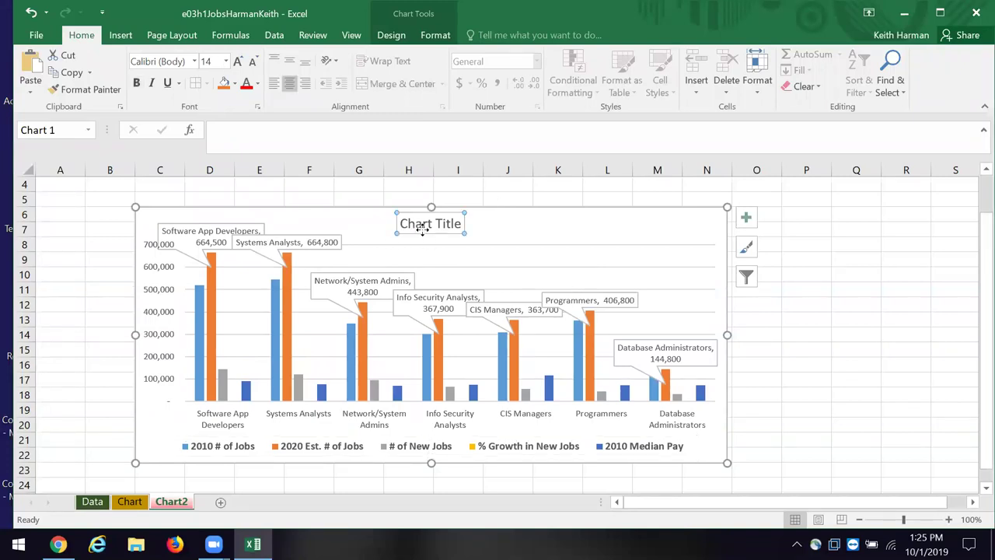
# Step: Retitle the chart 'Job Outlook Computer Science Positions 2010 to 2020' and move it to the right edge
pyautogui.click(233, 137)
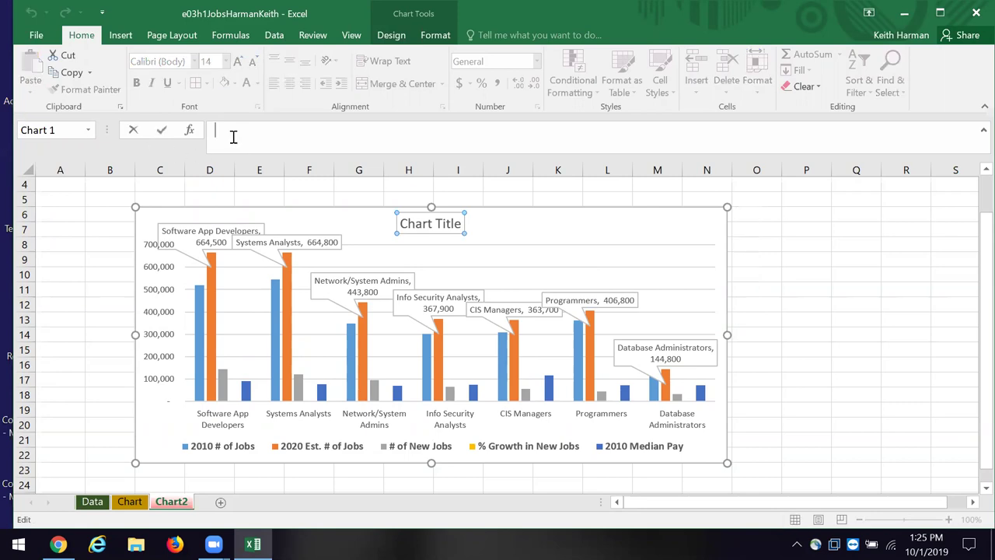
pyautogui.write('Job Outlook Computer Science P')
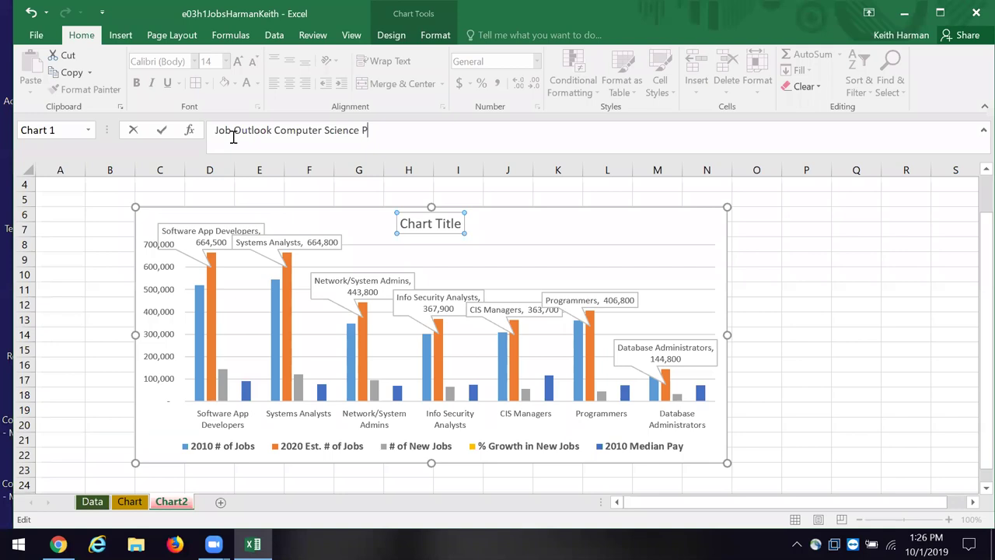
pyautogui.write('ositions 2010 to 2020')
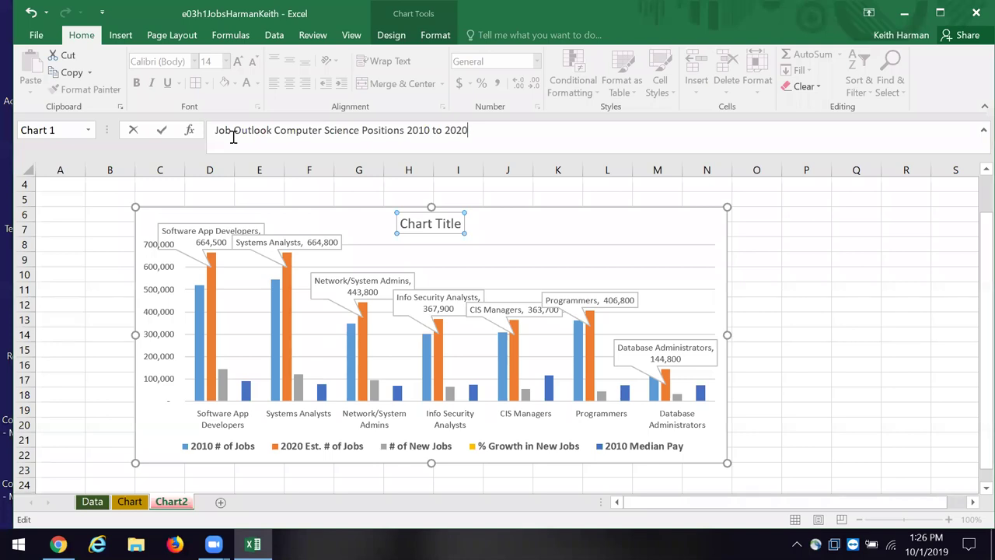
pyautogui.click(161, 130)
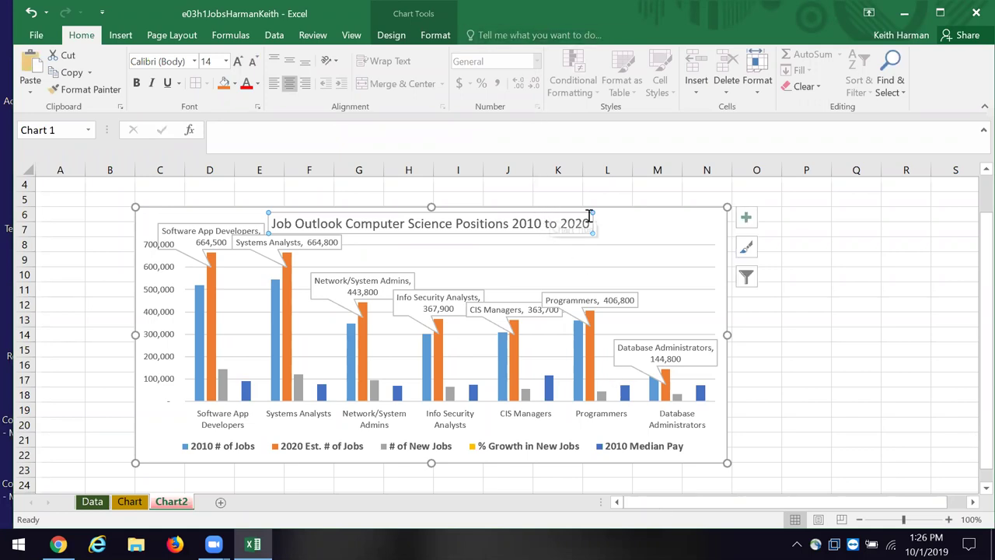
pyautogui.moveTo(591, 213); pyautogui.dragTo(637, 212)
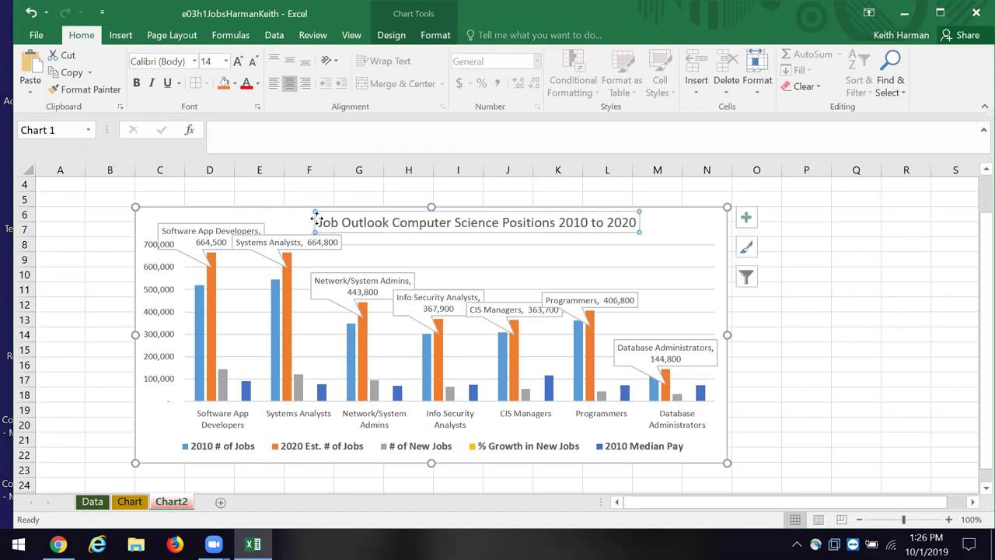
pyautogui.moveTo(325, 222); pyautogui.dragTo(401, 232)
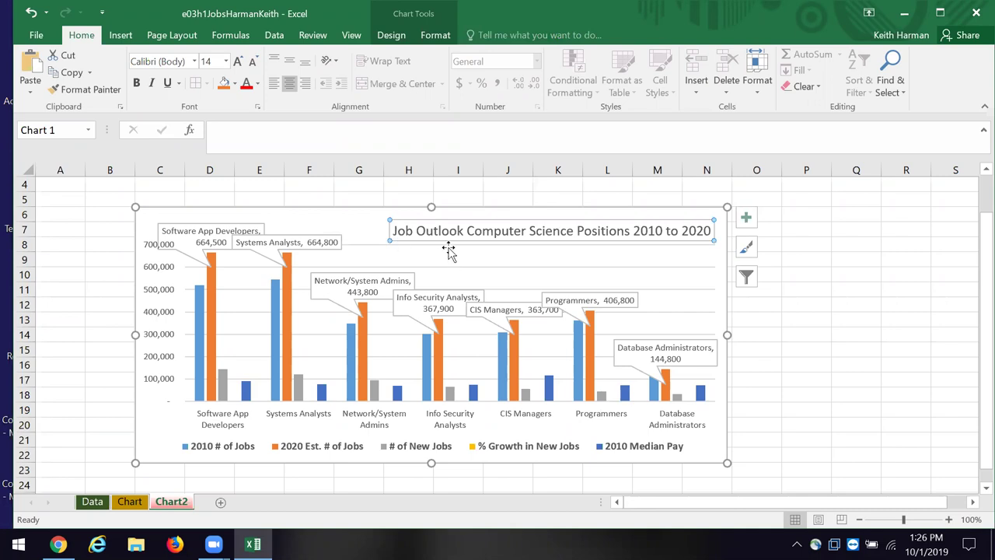
pyautogui.click(537, 261)
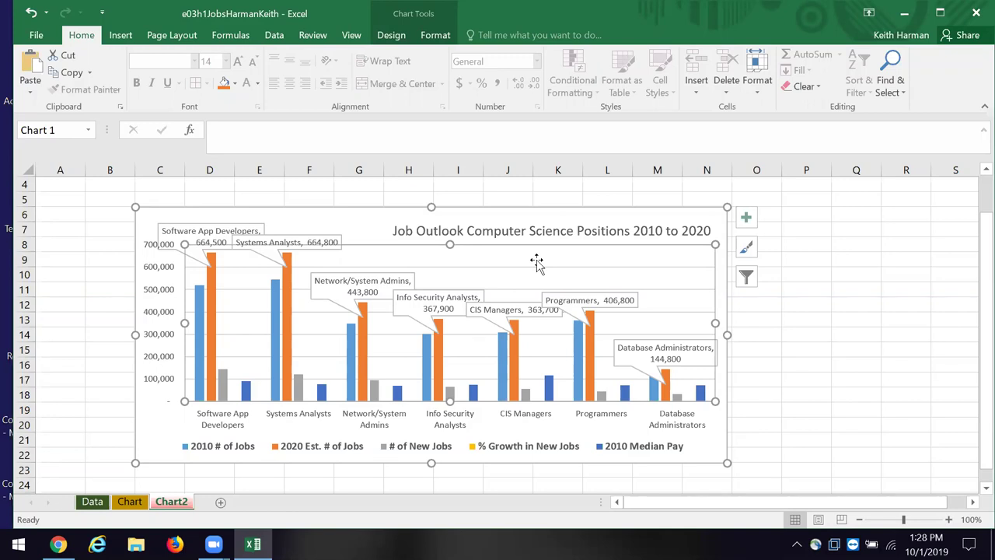
# Step: Save the workbook to the Desktop with 1012019 appended to its name, then close Excel, saving changes
pyautogui.click(35, 35)
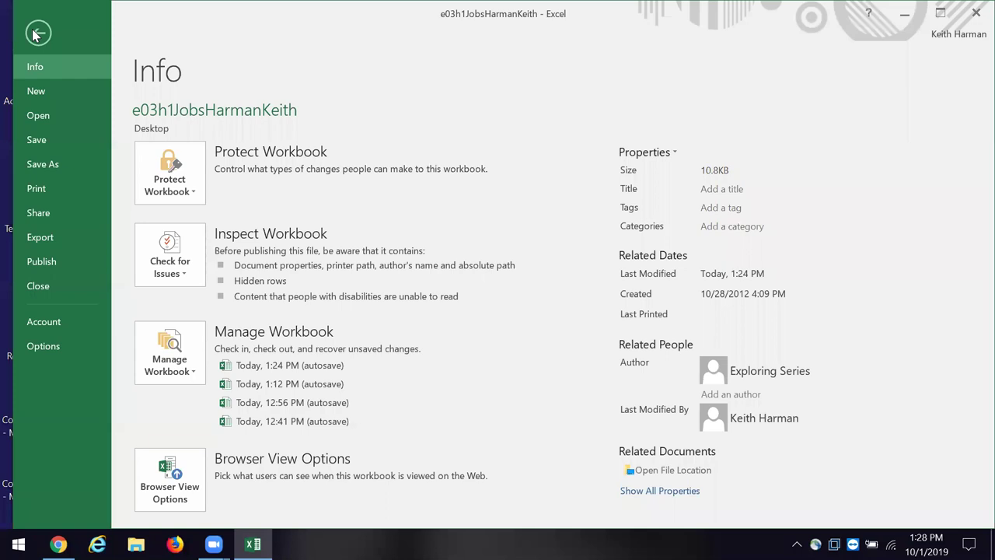
pyautogui.click(42, 164)
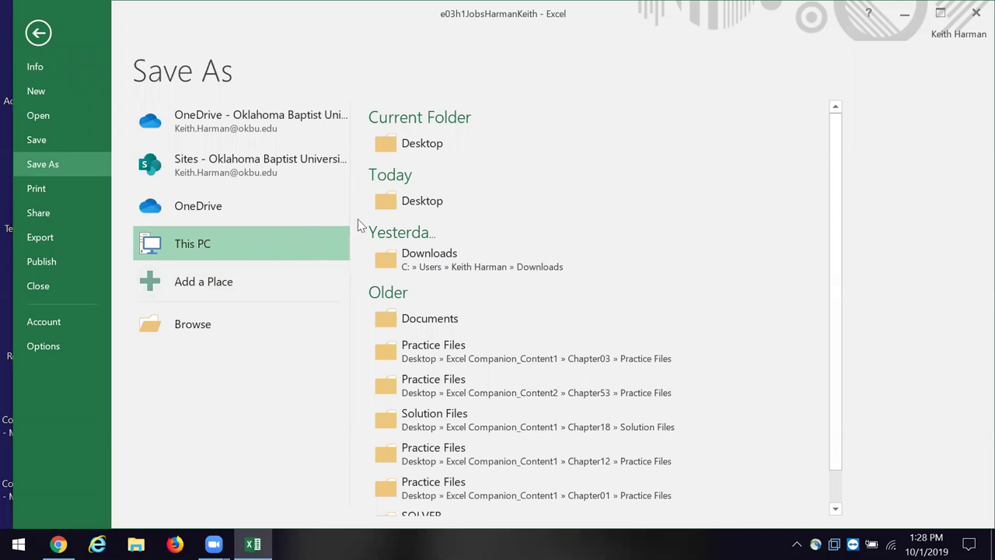
pyautogui.click(430, 137)
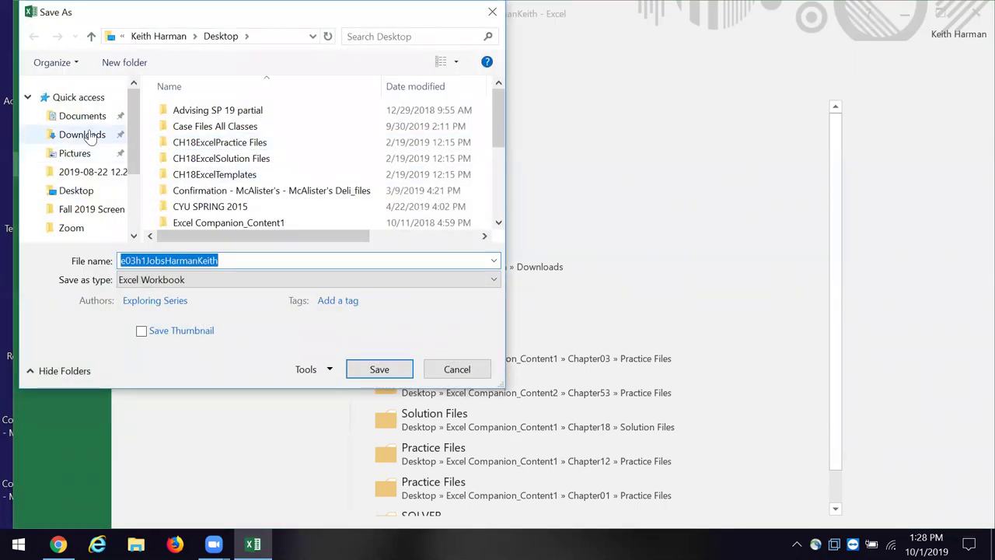
pyautogui.click(88, 190)
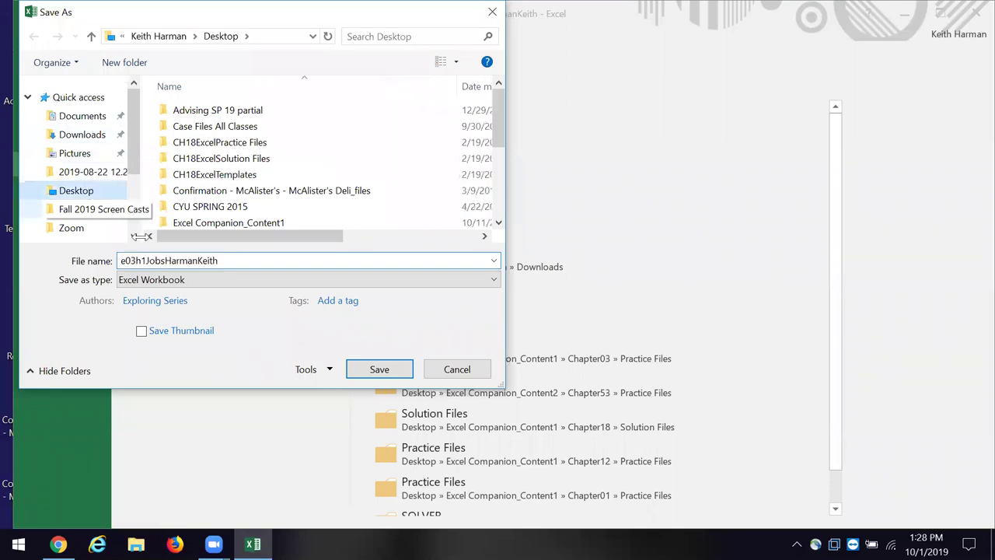
pyautogui.click(244, 259)
pyautogui.click(239, 261)
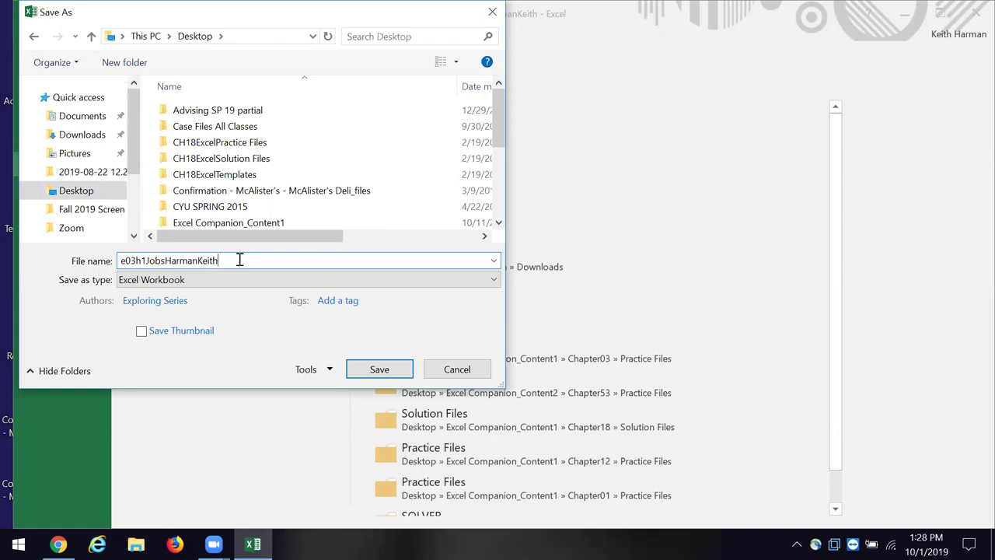
pyautogui.write('1012019')
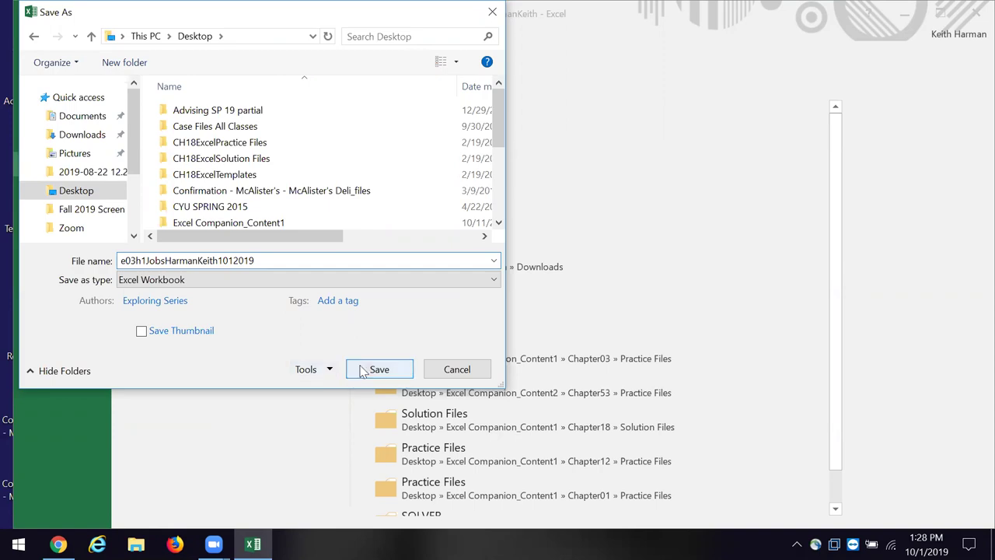
pyautogui.click(379, 369)
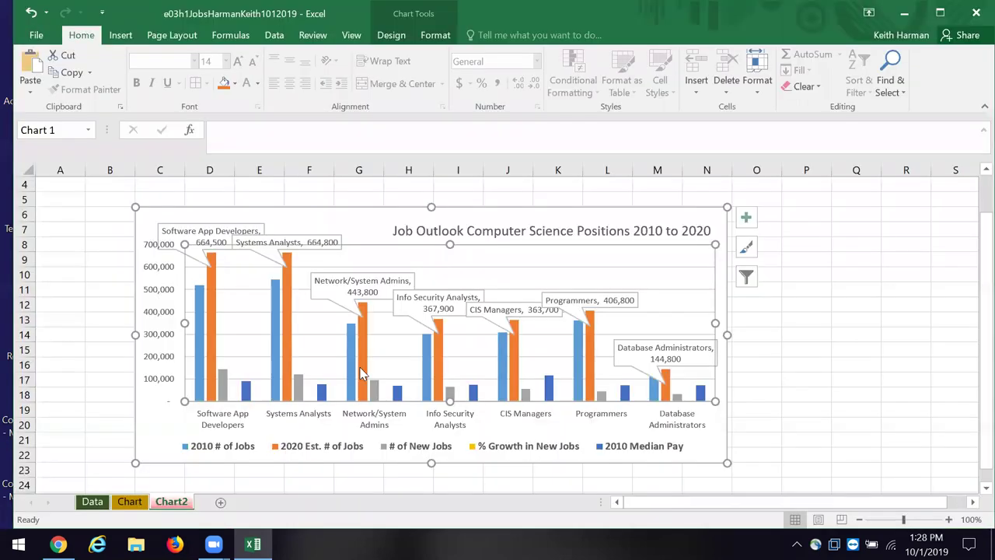
pyautogui.click(975, 15)
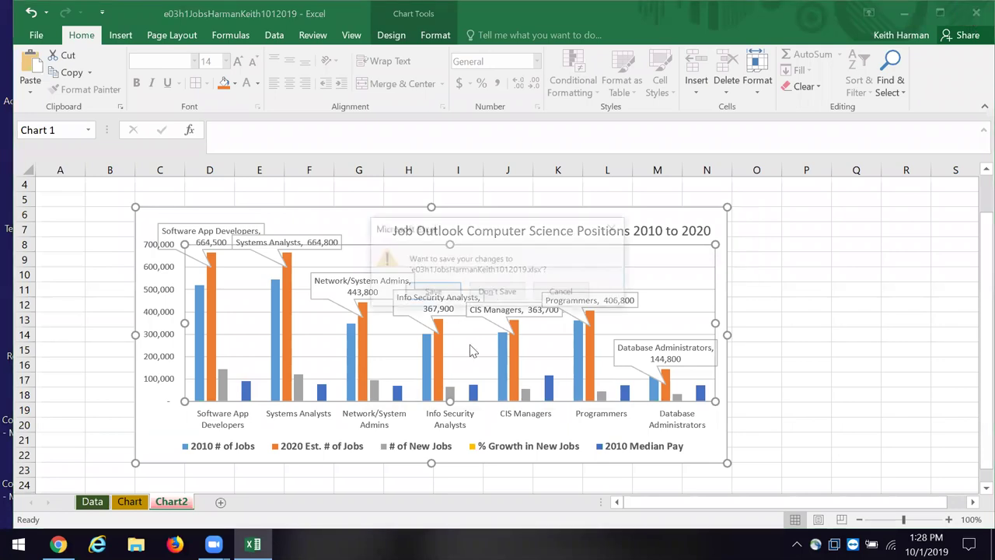
pyautogui.click(431, 294)
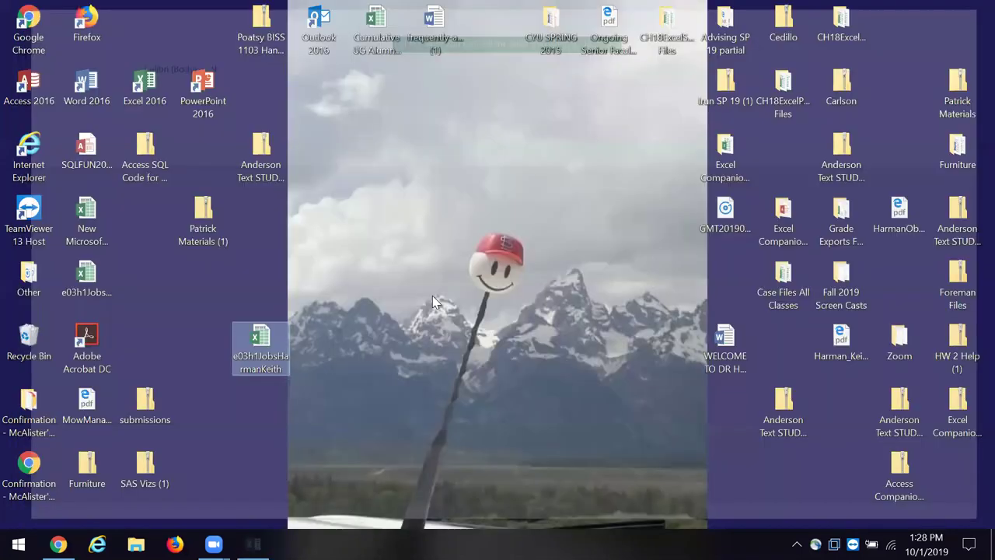